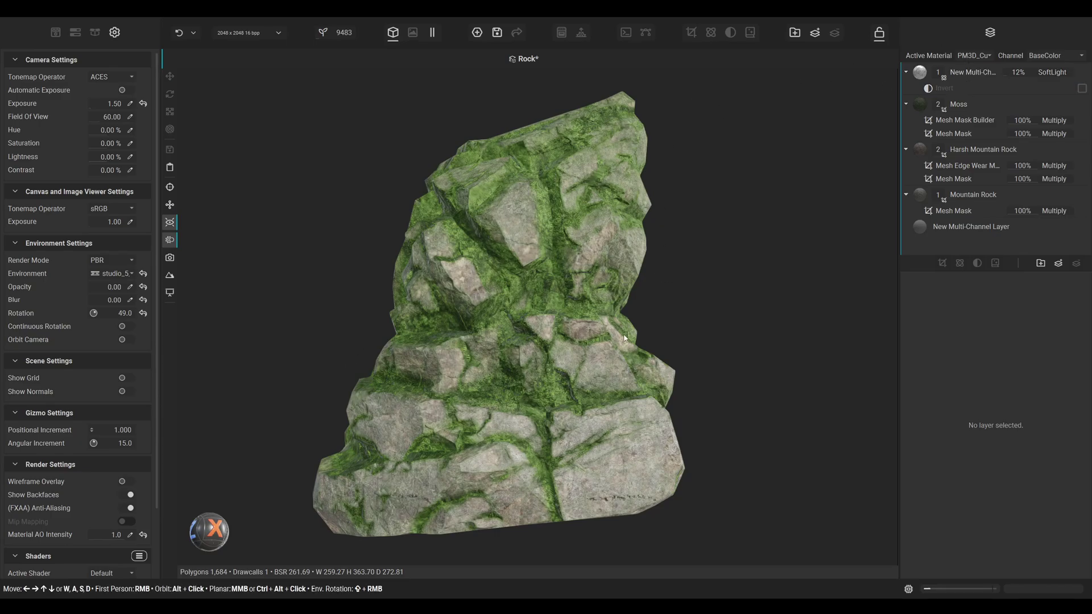
Step: Add a Multi-Channel Brush layer at the top of the rock material's layer stack
{"action": "left_click_drag", "start_coordinate": [624, 338], "coordinate": [352, 288], "text": "alt"}
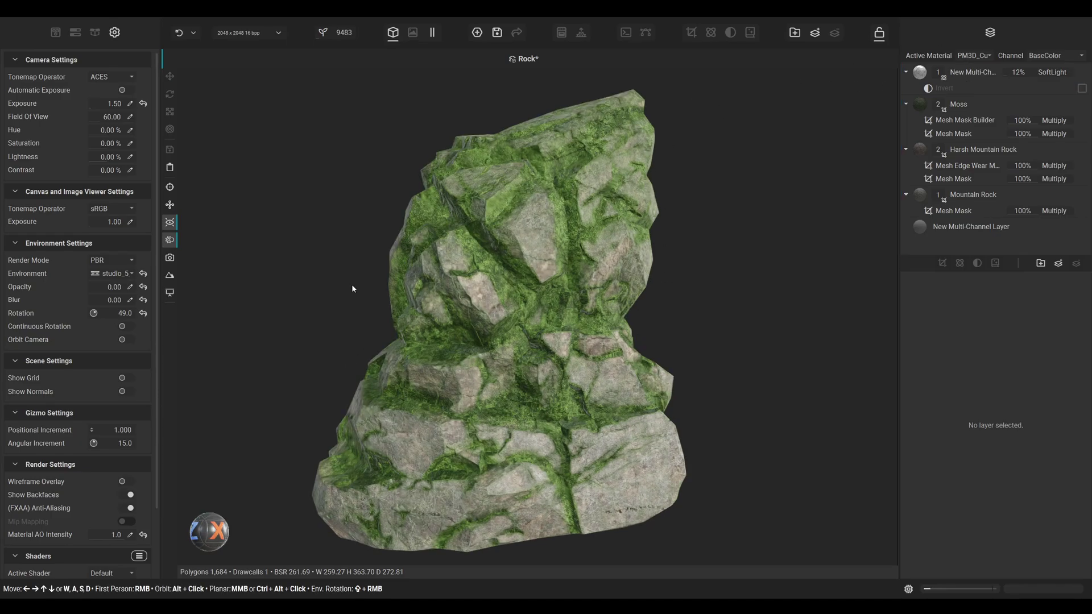
{"action": "left_click", "coordinate": [1058, 265]}
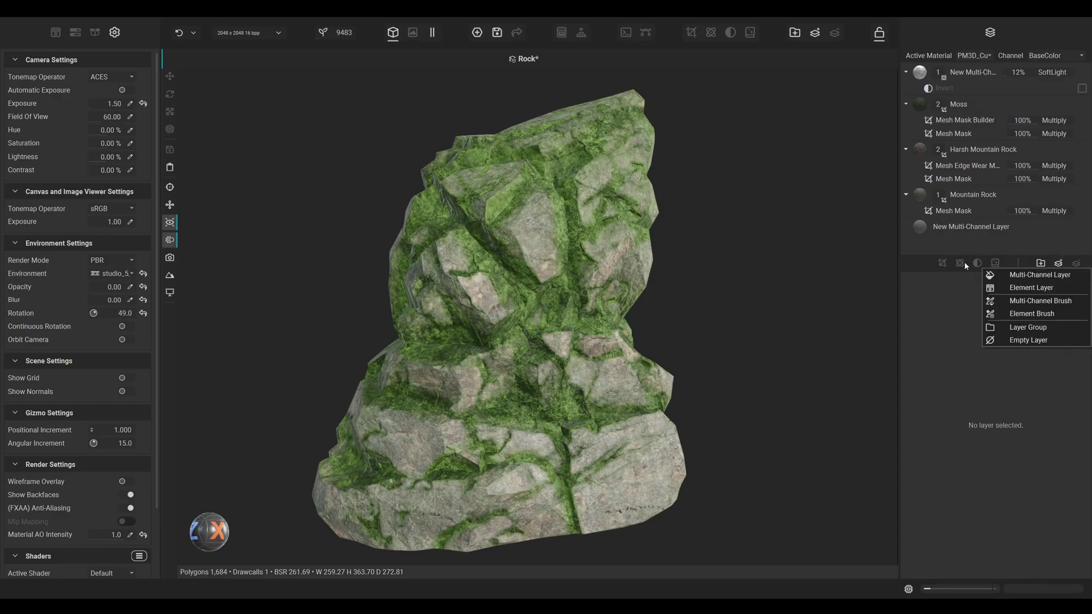
{"action": "left_click", "coordinate": [1041, 302]}
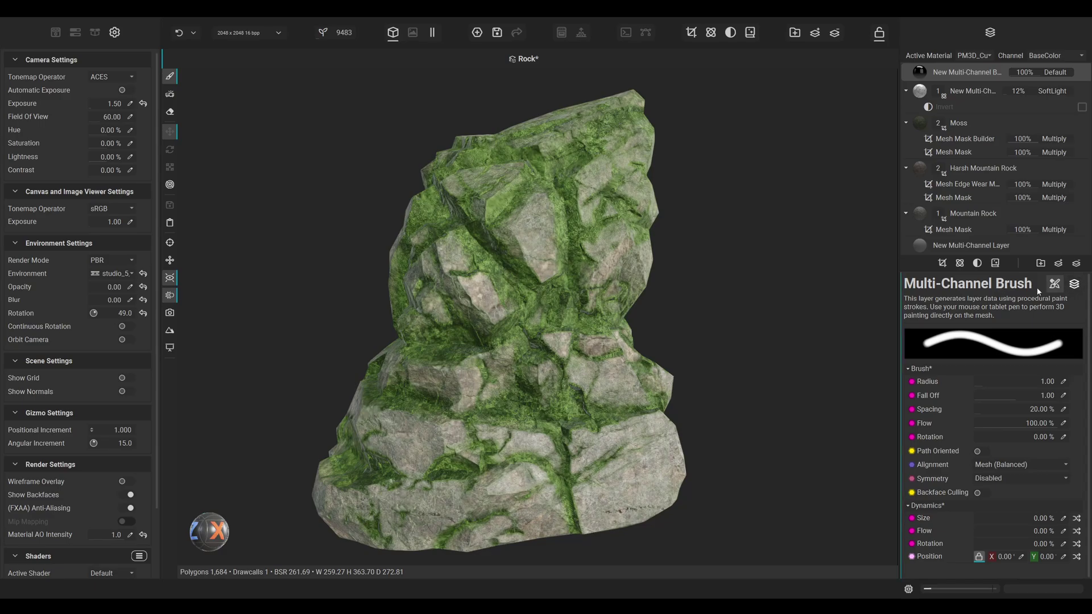
Step: Set the Default Brush's softness to 0.45, softness curve to 0.58 and stroke width to 1.00
{"action": "left_click", "coordinate": [1074, 285]}
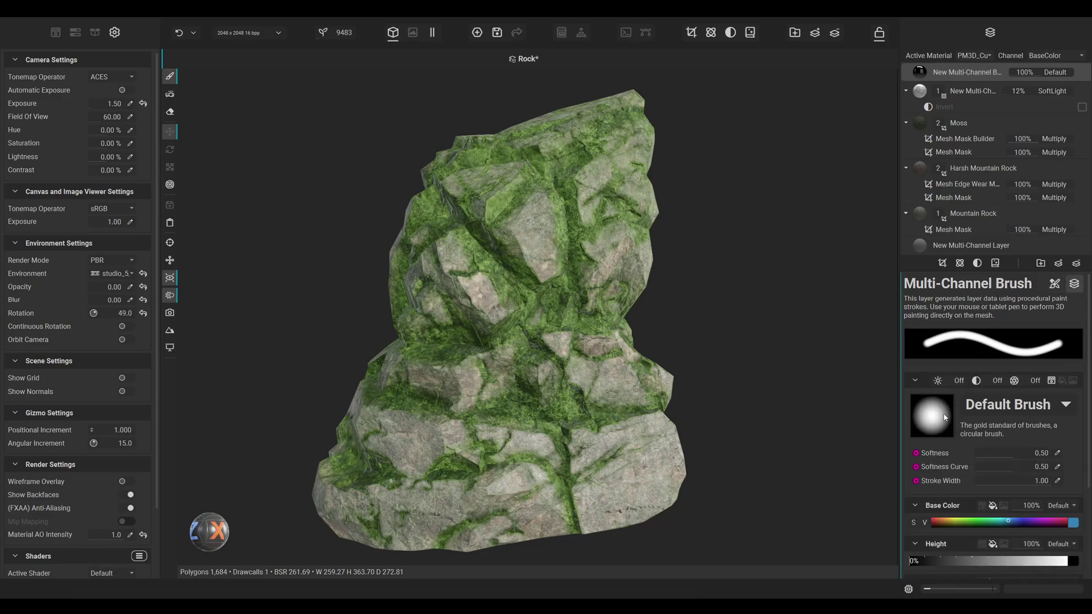
{"action": "left_click", "coordinate": [1007, 454]}
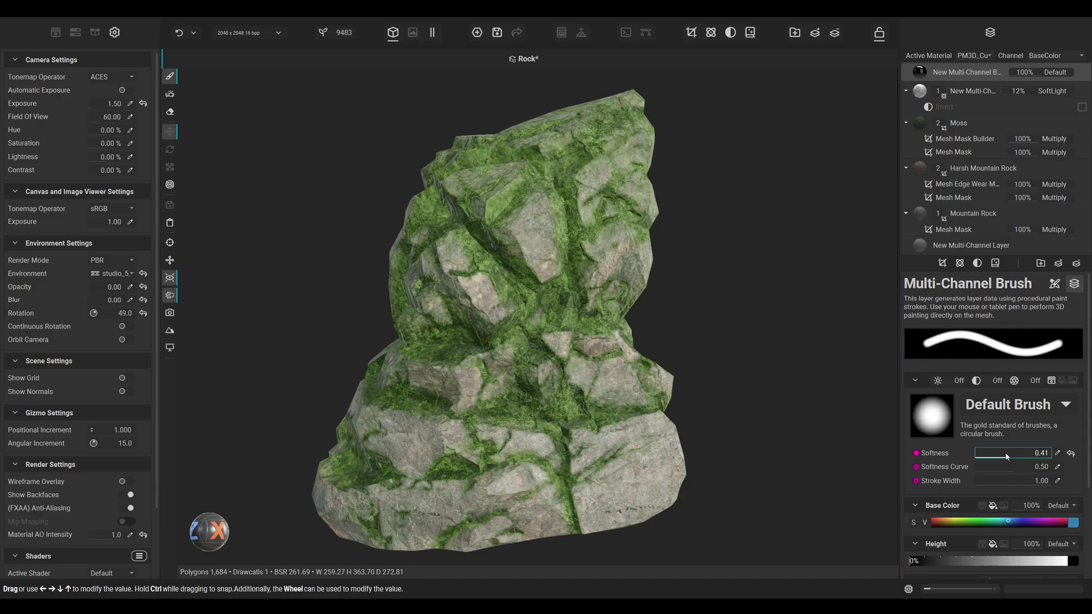
{"action": "mouse_move", "coordinate": [1008, 469]}
{"action": "left_mouse_down"}
{"action": "mouse_move", "coordinate": [996, 469]}
{"action": "mouse_move", "coordinate": [1020, 469]}
{"action": "left_mouse_up"}
{"action": "mouse_move", "coordinate": [1044, 480]}
{"action": "left_mouse_down"}
{"action": "mouse_move", "coordinate": [1019, 478]}
{"action": "mouse_move", "coordinate": [1050, 479]}
{"action": "left_mouse_up"}
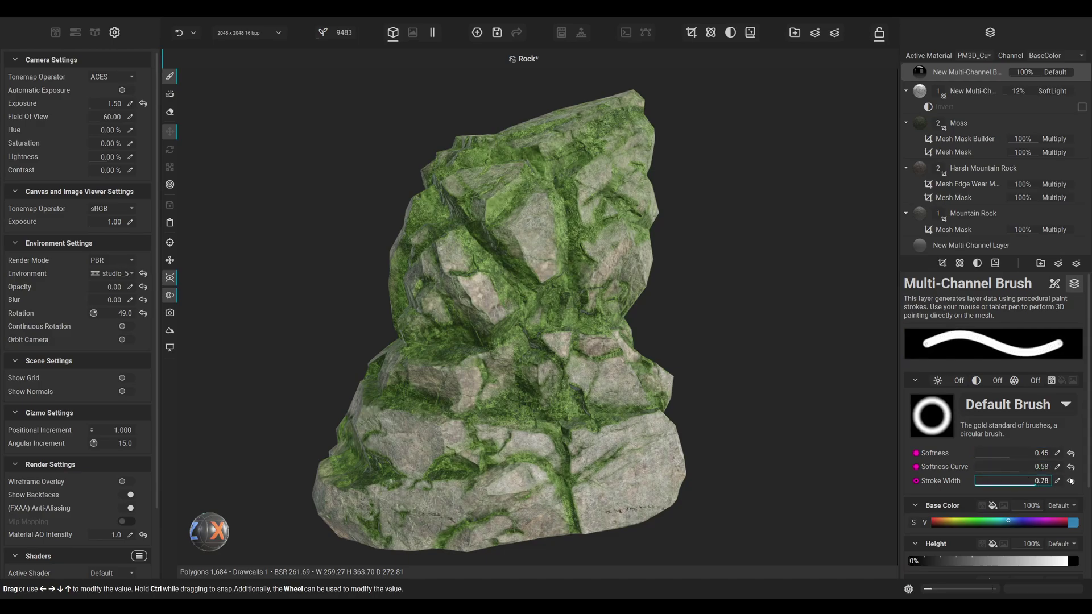
Step: Give the brush a red base color with 0% height, 0% roughness and 100% metalness
{"action": "scroll", "coordinate": [937, 398], "scroll_direction": "down", "scroll_amount": 4}
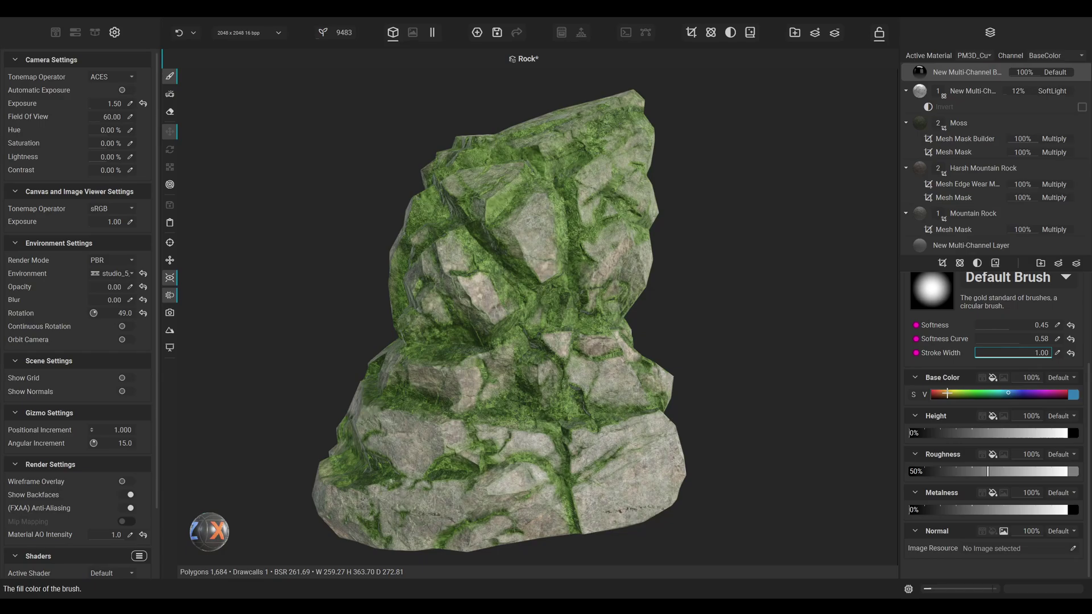
{"action": "left_click_drag", "start_coordinate": [989, 394], "coordinate": [800, 385]}
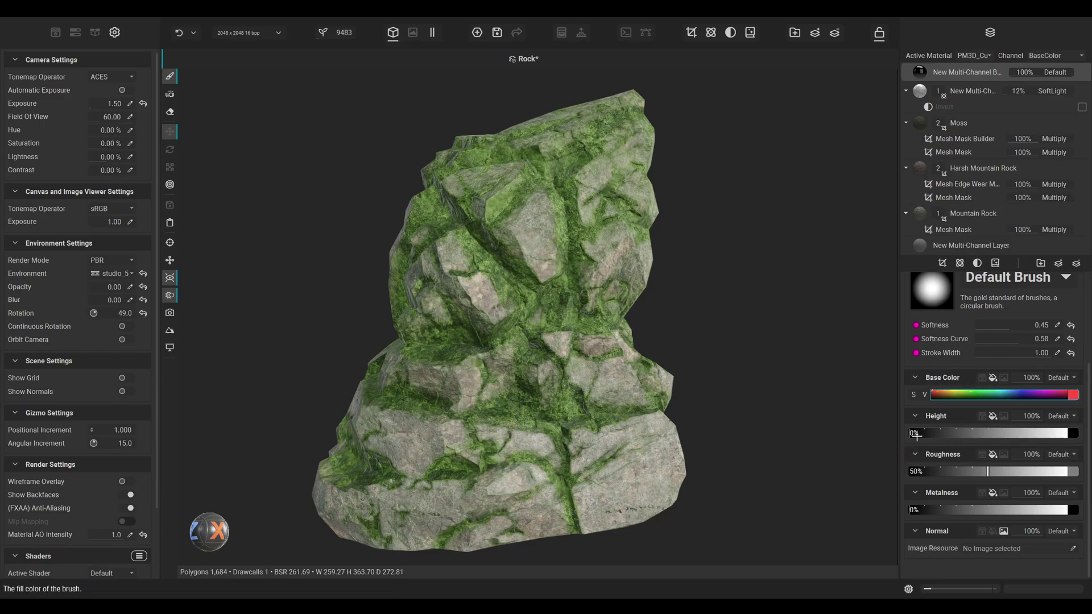
{"action": "left_click", "coordinate": [1001, 433]}
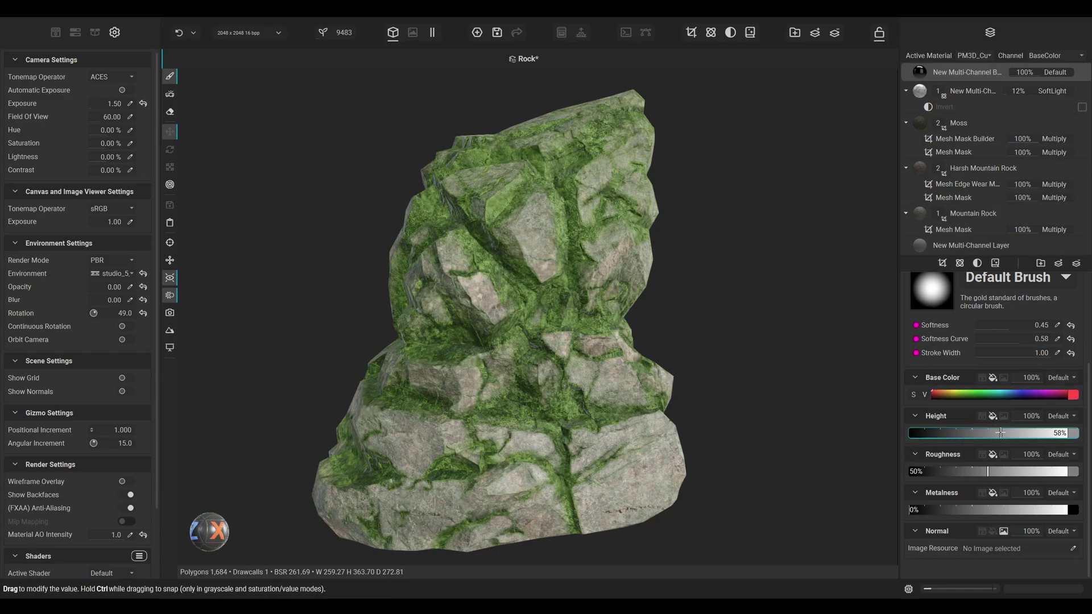
{"action": "left_click", "coordinate": [987, 471]}
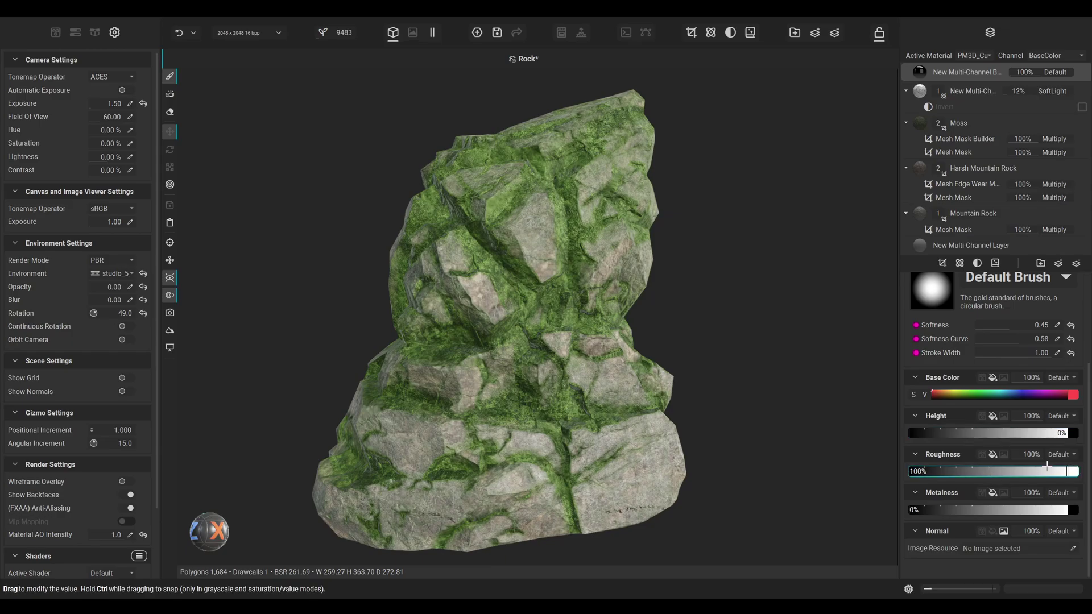
{"action": "left_click", "coordinate": [1014, 508]}
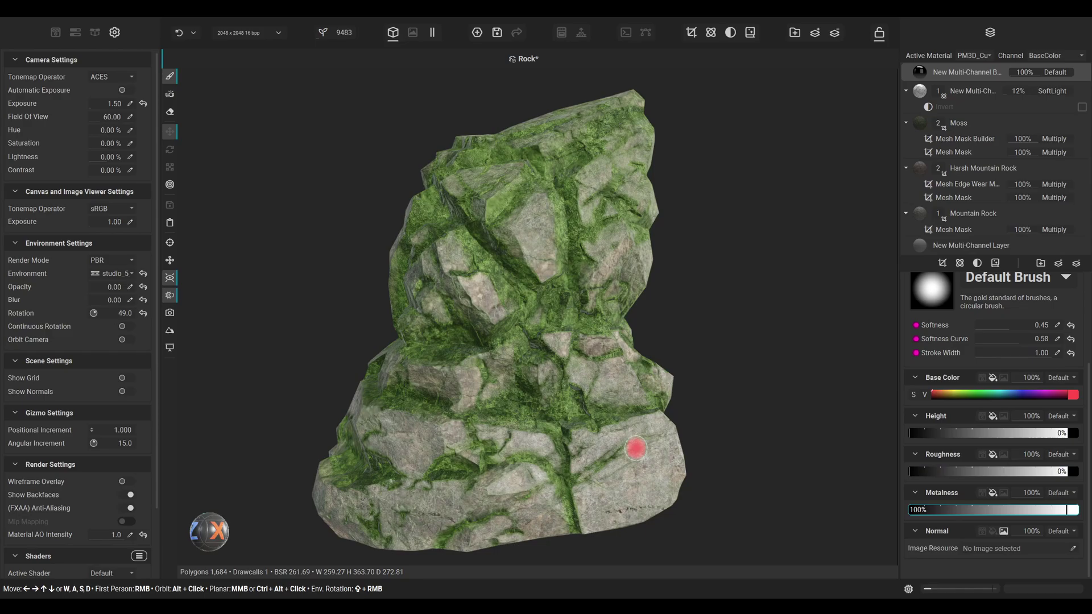
Step: Paint a red metallic patch over the large stone face at the rock's lower right
{"action": "left_click_drag", "start_coordinate": [636, 449], "coordinate": [597, 421], "text": "alt"}
{"action": "scroll", "coordinate": [598, 421], "scroll_direction": "up", "scroll_amount": 2}
{"action": "mouse_move", "coordinate": [575, 421]}
{"action": "left_mouse_down"}
{"action": "mouse_move", "coordinate": [594, 405]}
{"action": "mouse_move", "coordinate": [537, 399]}
{"action": "mouse_move", "coordinate": [517, 379]}
{"action": "mouse_move", "coordinate": [614, 359]}
{"action": "mouse_move", "coordinate": [649, 399]}
{"action": "mouse_move", "coordinate": [591, 438]}
{"action": "mouse_move", "coordinate": [532, 412]}
{"action": "mouse_move", "coordinate": [536, 447]}
{"action": "mouse_move", "coordinate": [600, 441]}
{"action": "mouse_move", "coordinate": [536, 430]}
{"action": "mouse_move", "coordinate": [518, 439]}
{"action": "mouse_move", "coordinate": [554, 428]}
{"action": "mouse_move", "coordinate": [545, 430]}
{"action": "left_mouse_up"}
Step: Set the brush mask's brightness to 70%, contrast to 54% and vignette to 30%
{"action": "scroll", "coordinate": [929, 340], "scroll_direction": "up", "scroll_amount": 2}
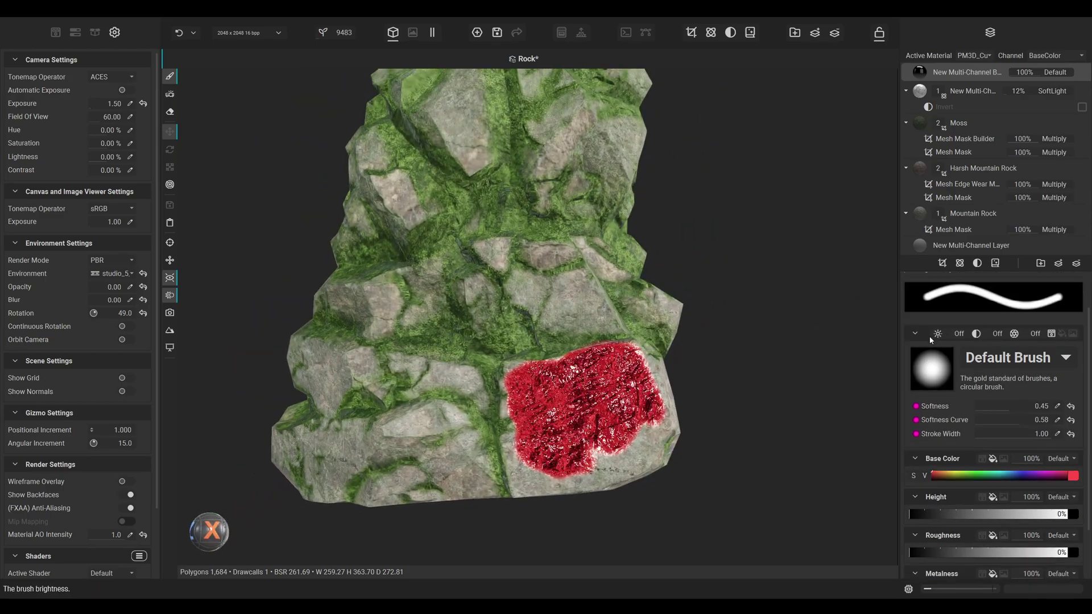
{"action": "scroll", "coordinate": [939, 320], "scroll_direction": "up", "scroll_amount": 1}
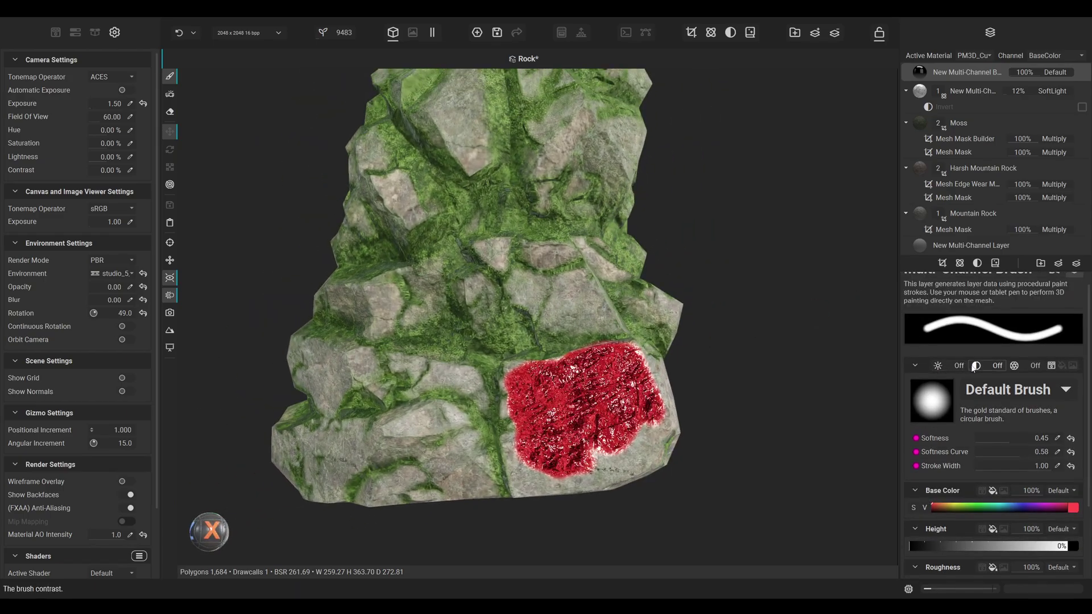
{"action": "mouse_move", "coordinate": [976, 368]}
{"action": "left_mouse_down"}
{"action": "mouse_move", "coordinate": [990, 369]}
{"action": "mouse_move", "coordinate": [959, 370]}
{"action": "mouse_move", "coordinate": [1029, 369]}
{"action": "mouse_move", "coordinate": [1017, 369]}
{"action": "left_mouse_up"}
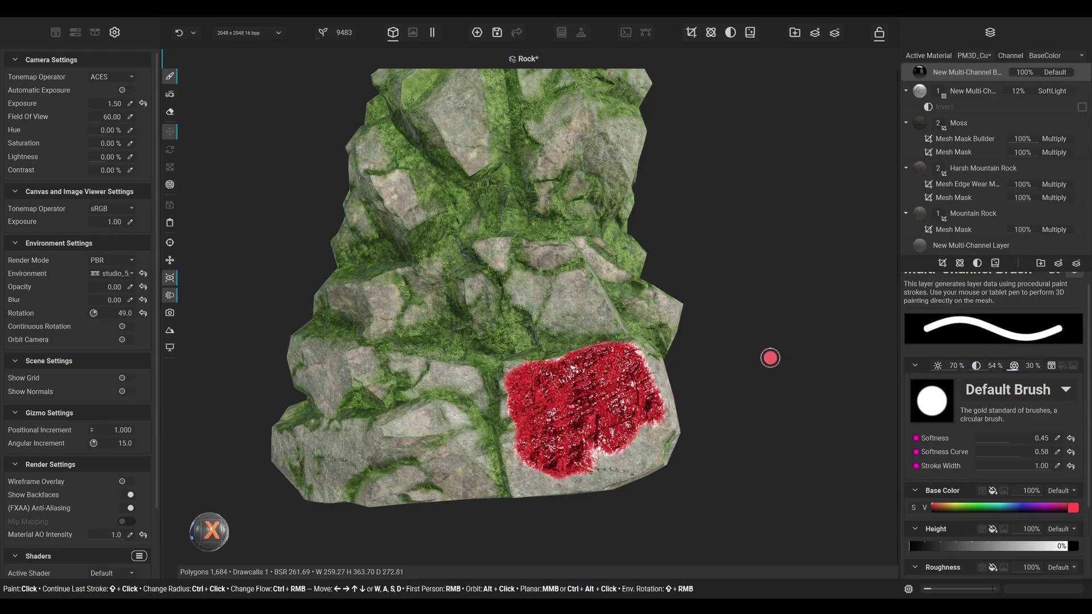
Step: Replace the Default Brush mask with the Cracked grunge resource
{"action": "left_click", "coordinate": [1066, 390]}
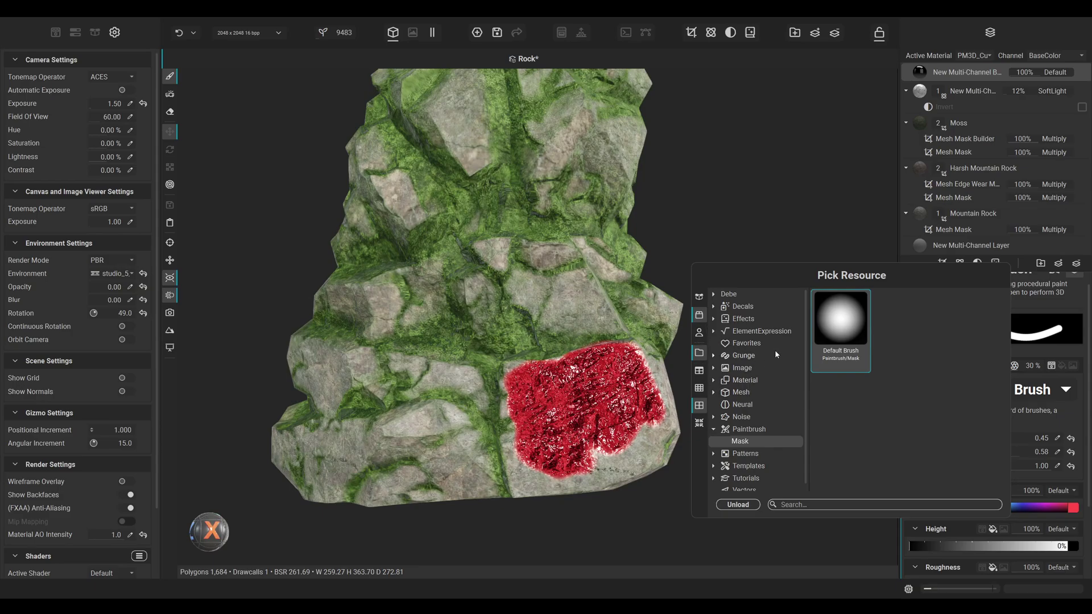
{"action": "left_click", "coordinate": [714, 355]}
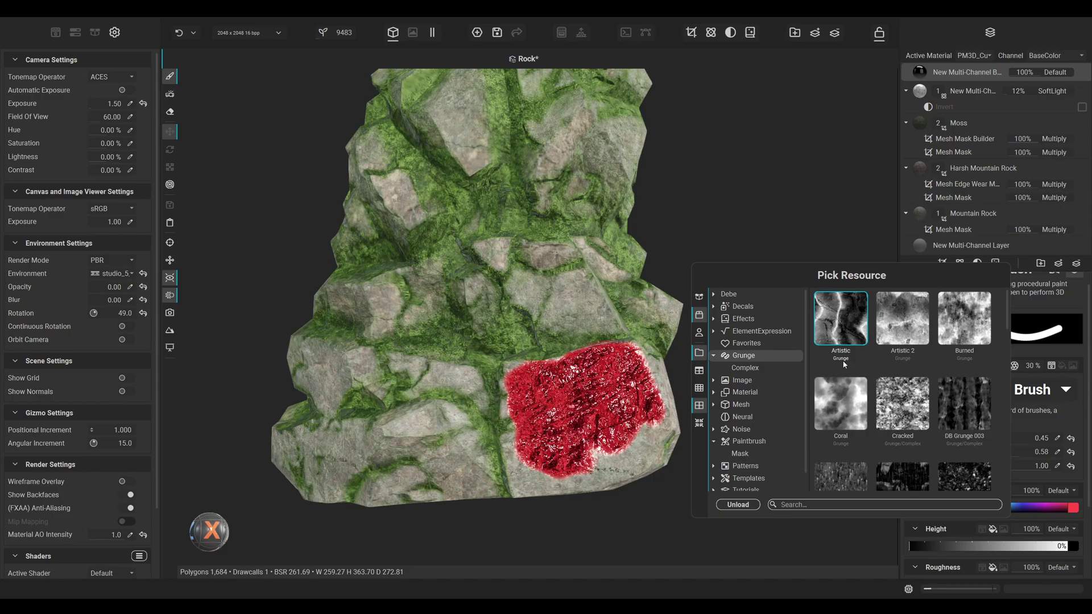
{"action": "left_click", "coordinate": [900, 402]}
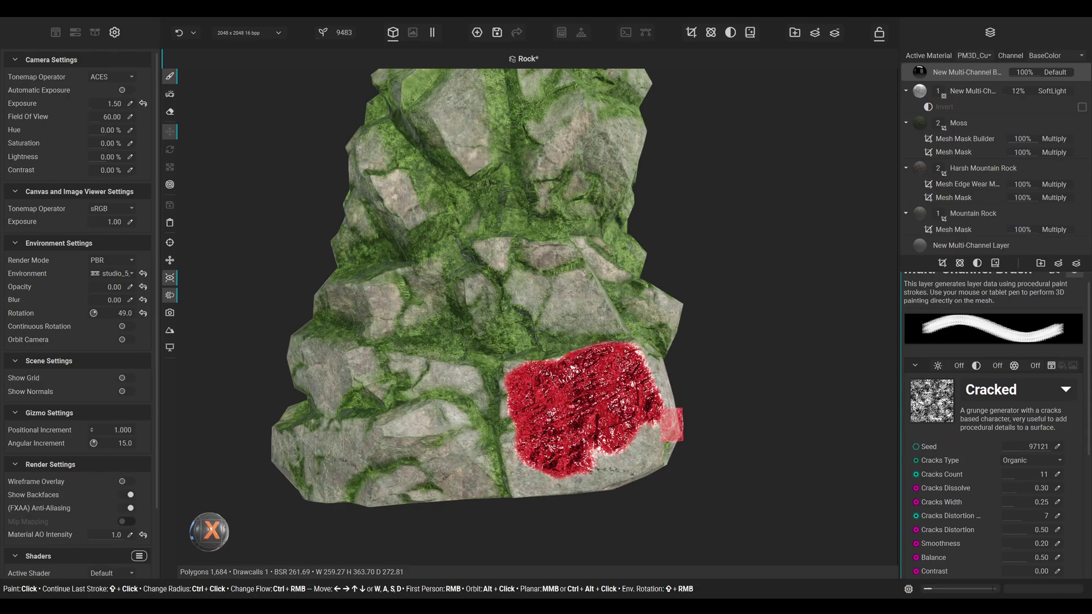
Step: Enlarge the Cracked brush, paint a test stroke across the rock's base and undo it
{"action": "mouse_move", "coordinate": [710, 414]}
{"action": "left_mouse_down", "text": "alt"}
{"action": "mouse_move", "coordinate": [709, 387]}
{"action": "mouse_move", "coordinate": [735, 431]}
{"action": "mouse_move", "coordinate": [755, 430]}
{"action": "left_mouse_up", "text": "alt"}
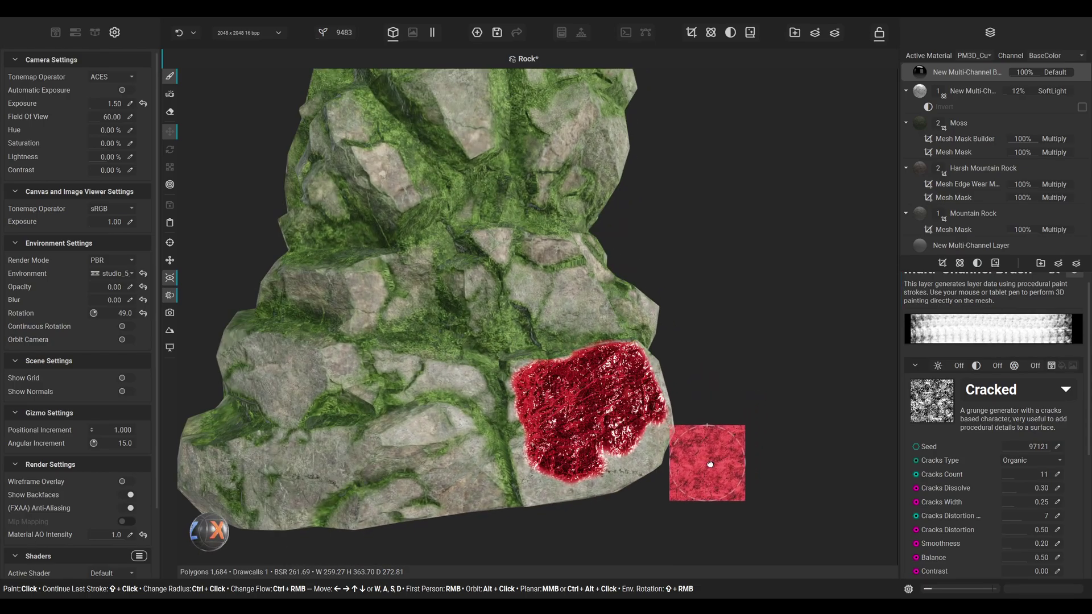
{"action": "left_click_drag", "start_coordinate": [709, 463], "coordinate": [720, 464], "text": "alt"}
{"action": "middle_click_drag", "start_coordinate": [721, 464], "coordinate": [744, 461]}
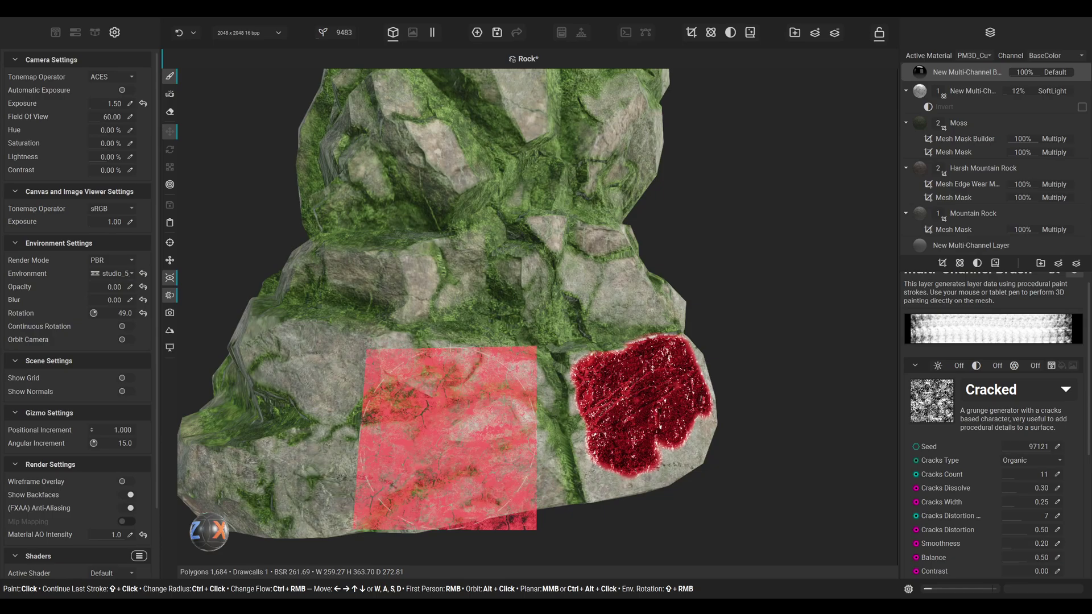
{"action": "middle_click_drag", "start_coordinate": [447, 436], "coordinate": [487, 411]}
{"action": "mouse_move", "coordinate": [488, 411]}
{"action": "left_mouse_down"}
{"action": "mouse_move", "coordinate": [341, 296]}
{"action": "mouse_move", "coordinate": [398, 409]}
{"action": "mouse_move", "coordinate": [569, 370]}
{"action": "mouse_move", "coordinate": [319, 421]}
{"action": "mouse_move", "coordinate": [273, 319]}
{"action": "mouse_move", "coordinate": [450, 415]}
{"action": "left_mouse_up"}
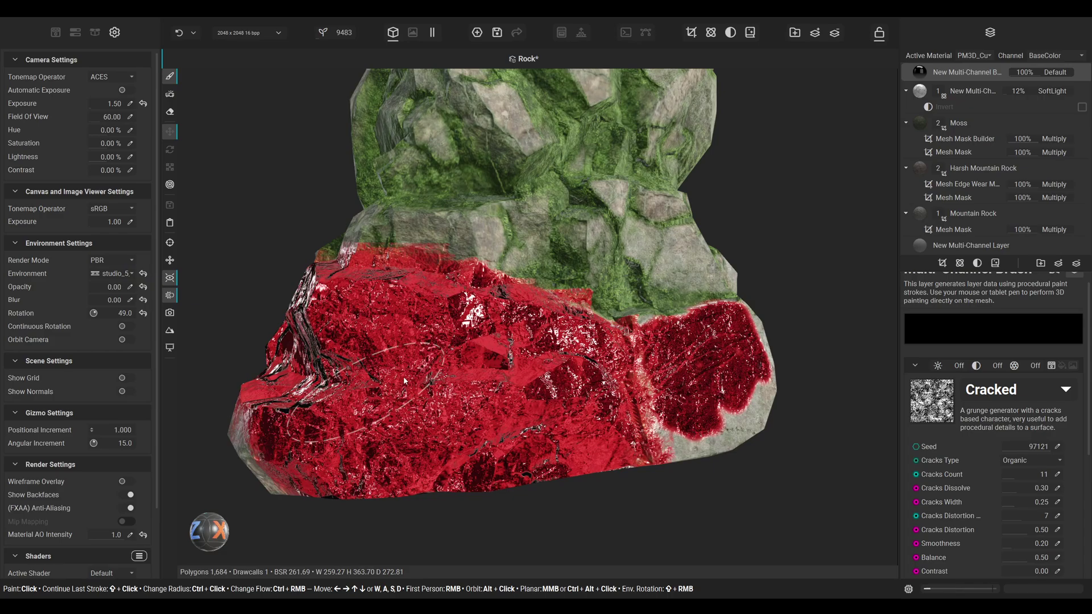
{"action": "key", "text": "ctrl+z"}
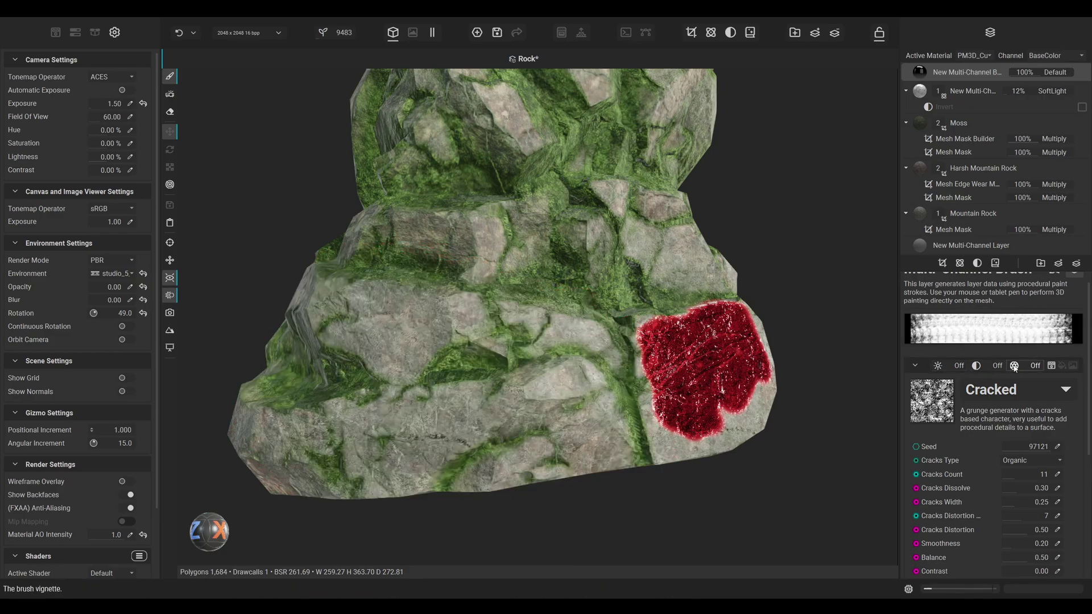
Step: Set the brush vignette to 63%, test it with a stroke on the rock's base and undo the stroke
{"action": "left_click_drag", "start_coordinate": [1014, 367], "coordinate": [1032, 370]}
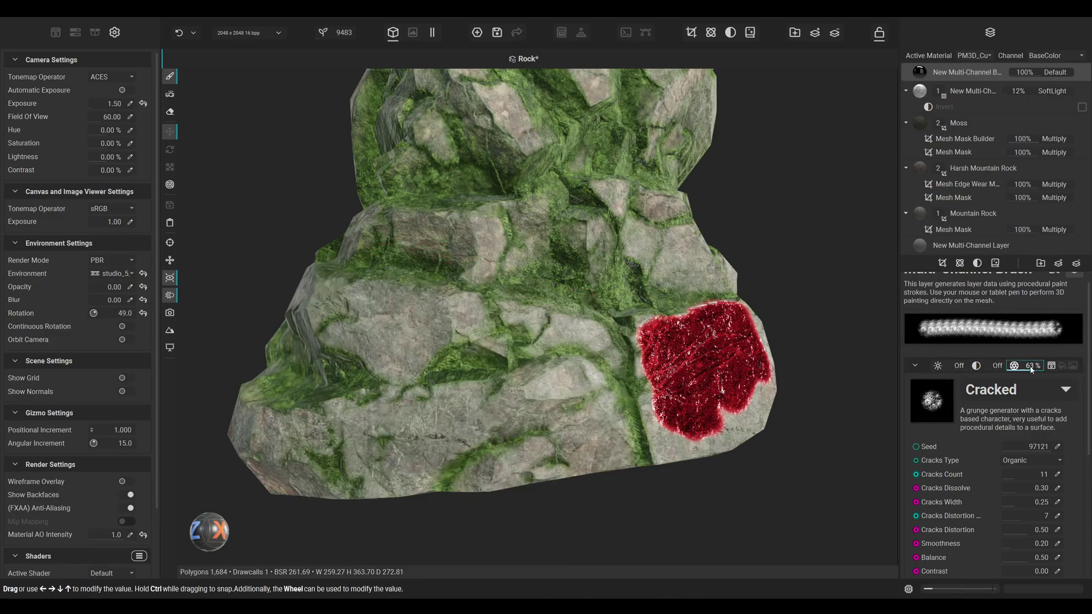
{"action": "mouse_move", "coordinate": [534, 410]}
{"action": "left_mouse_down"}
{"action": "mouse_move", "coordinate": [514, 381]}
{"action": "mouse_move", "coordinate": [421, 330]}
{"action": "mouse_move", "coordinate": [404, 359]}
{"action": "left_mouse_up"}
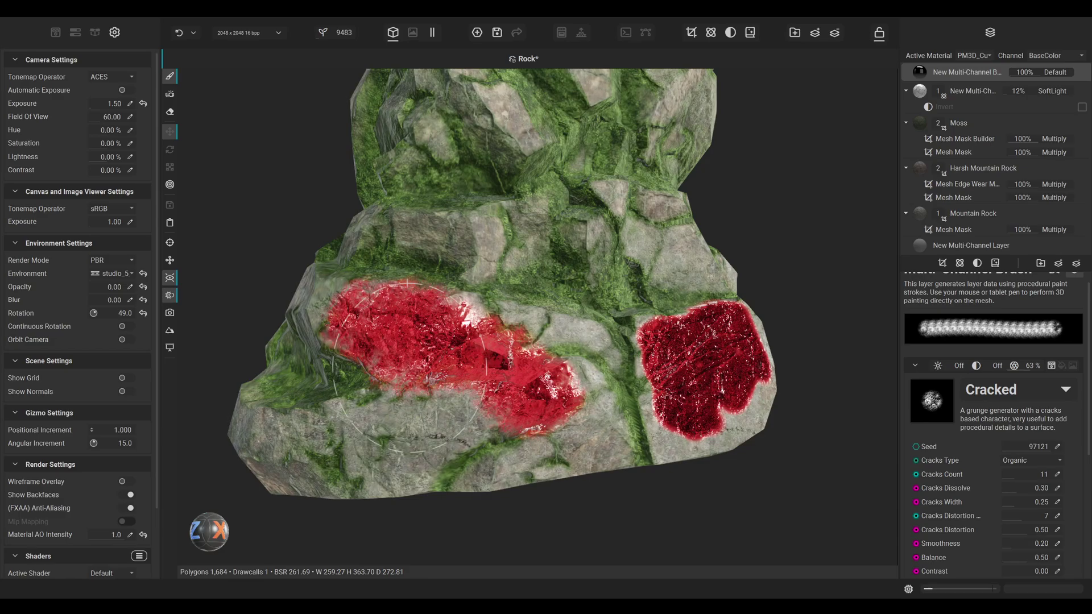
{"action": "key", "text": "ctrl+z"}
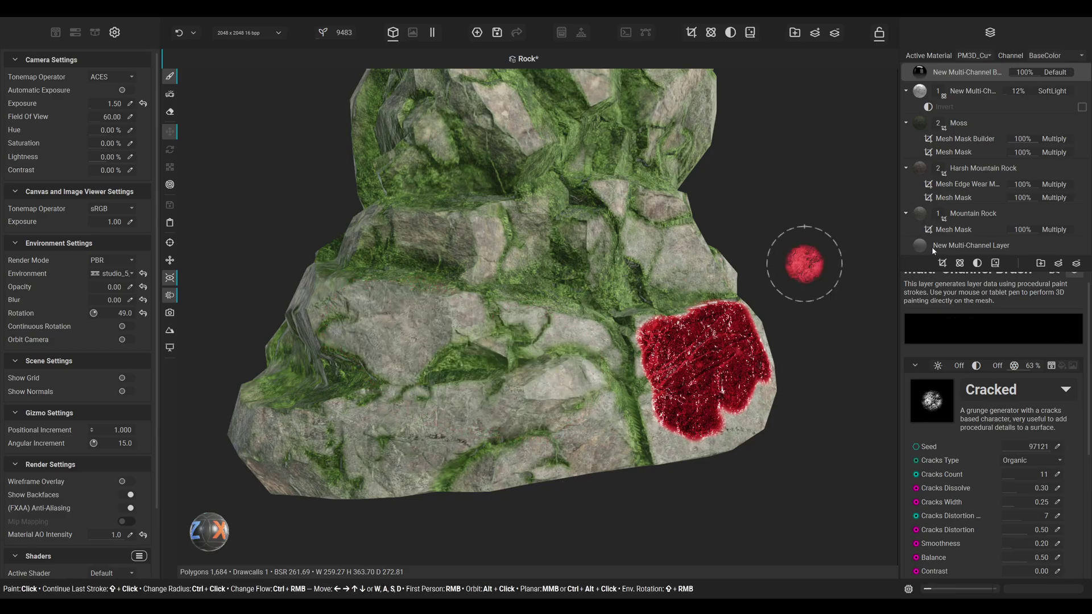
Step: Set brush radius 2.91, spacing 65.47%, flow 67.72% and rotation 22.15%, with dynamics of size 63.29%, flow 59.49% and rotation 100%
{"action": "scroll", "coordinate": [1091, 311], "scroll_direction": "up", "scroll_amount": 1}
{"action": "left_click", "coordinate": [1054, 285]}
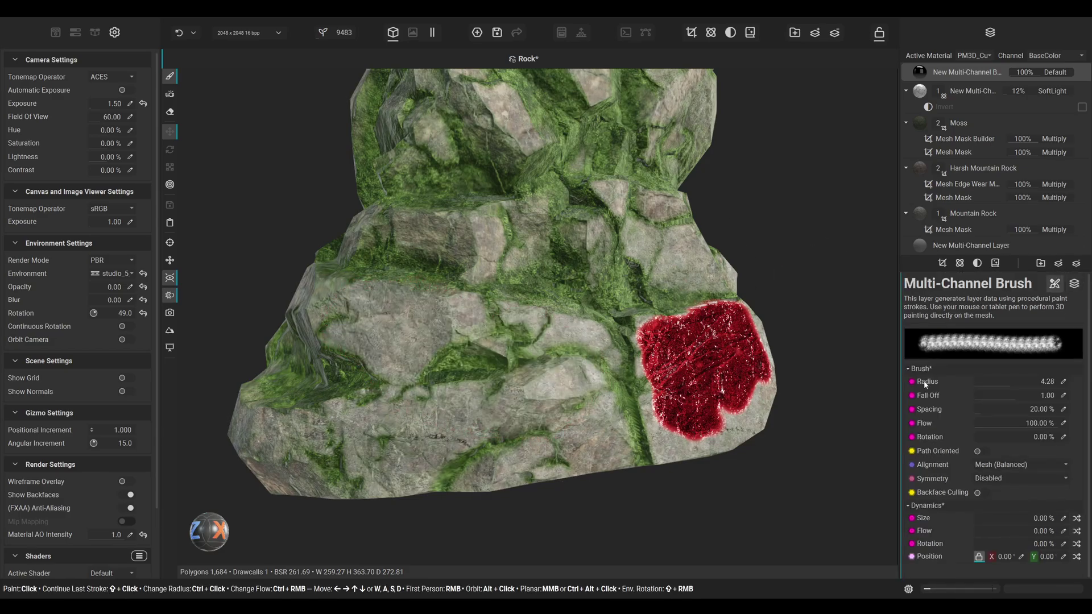
{"action": "mouse_move", "coordinate": [1000, 383]}
{"action": "left_mouse_down"}
{"action": "mouse_move", "coordinate": [989, 426]}
{"action": "mouse_move", "coordinate": [1019, 422]}
{"action": "mouse_move", "coordinate": [993, 438]}
{"action": "left_mouse_up"}
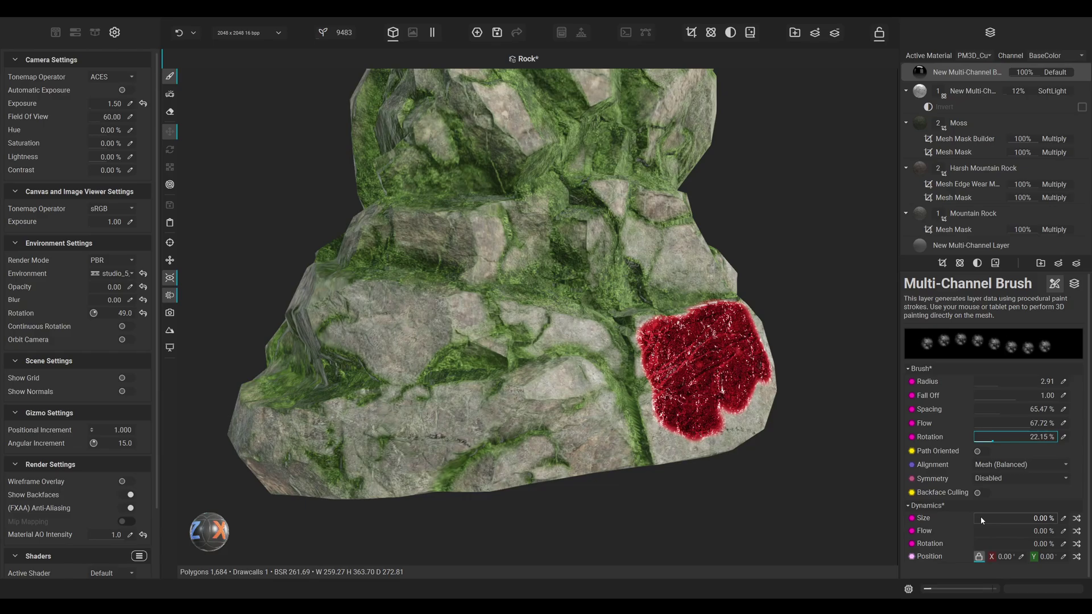
{"action": "mouse_move", "coordinate": [981, 517]}
{"action": "left_mouse_down"}
{"action": "mouse_move", "coordinate": [1019, 515]}
{"action": "mouse_move", "coordinate": [1018, 531]}
{"action": "mouse_move", "coordinate": [1040, 531]}
{"action": "mouse_move", "coordinate": [1027, 544]}
{"action": "mouse_move", "coordinate": [1065, 543]}
{"action": "left_mouse_up"}
Step: Examine the input source and curve options available for the brush's flow and size dynamics
{"action": "left_click", "coordinate": [1076, 532]}
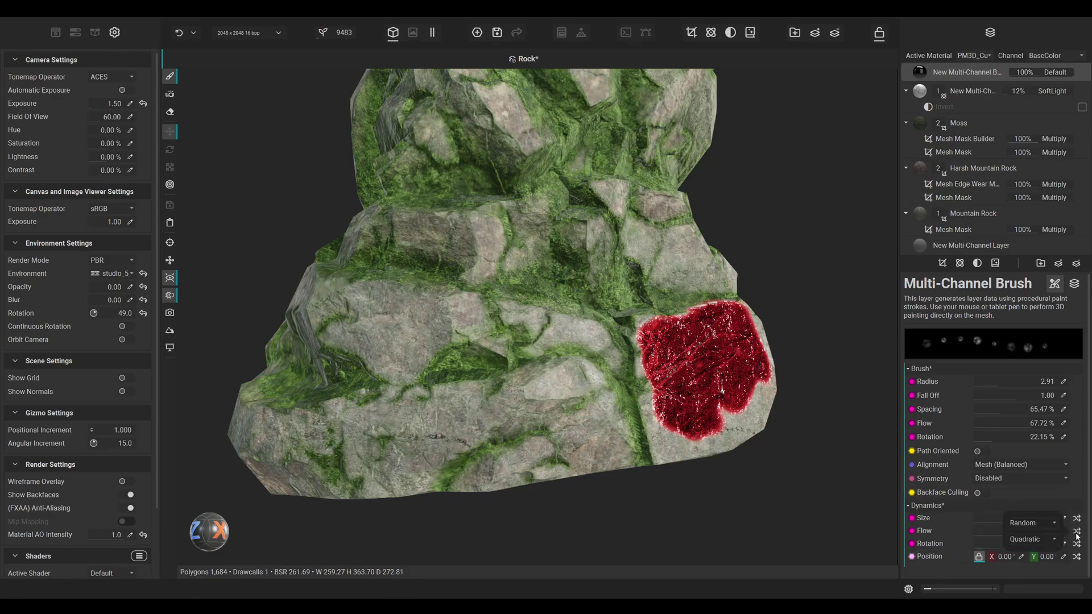
{"action": "left_click", "coordinate": [1053, 524]}
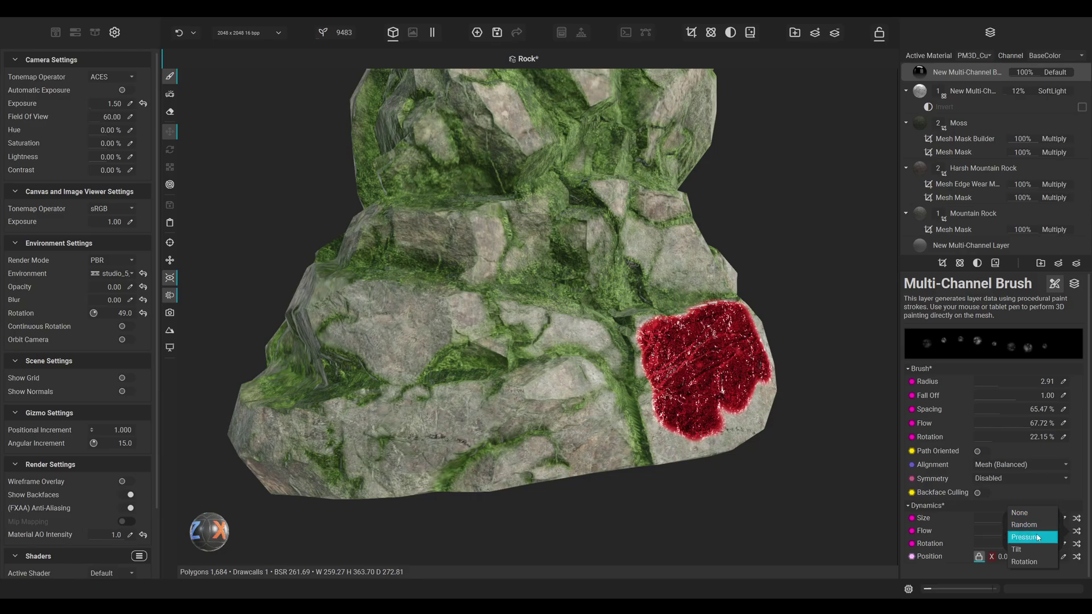
{"action": "left_click", "coordinate": [958, 527]}
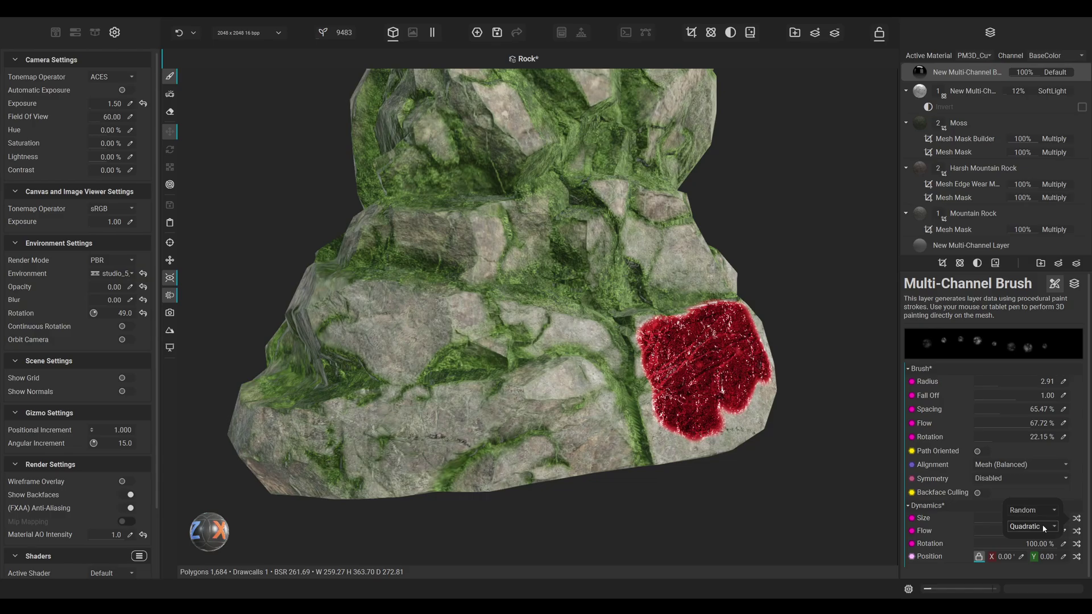
{"action": "left_click", "coordinate": [1046, 527]}
{"action": "left_click", "coordinate": [1050, 515]}
{"action": "left_click", "coordinate": [1028, 508]}
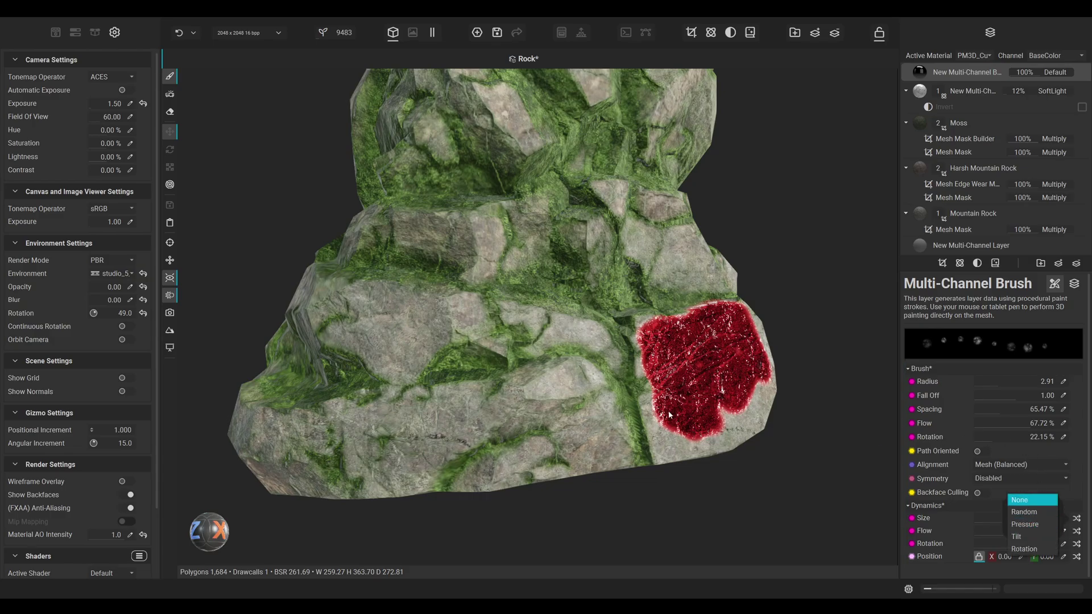
{"action": "left_click", "coordinate": [1031, 507]}
{"action": "left_click", "coordinate": [925, 517]}
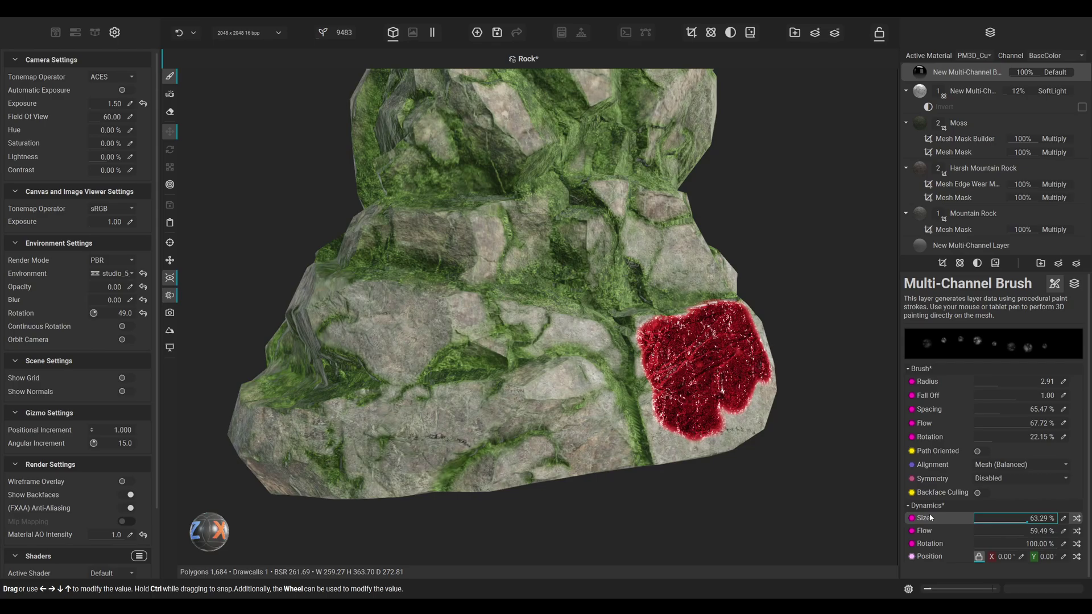
Step: Try a scattered stroke with the jittered brush on the rock's lower face and undo it
{"action": "middle_click_drag", "start_coordinate": [512, 388], "coordinate": [529, 443]}
{"action": "mouse_move", "coordinate": [529, 443]}
{"action": "left_mouse_down", "text": "alt"}
{"action": "mouse_move", "coordinate": [556, 434]}
{"action": "mouse_move", "coordinate": [560, 401]}
{"action": "left_mouse_up", "text": "alt"}
{"action": "mouse_move", "coordinate": [475, 331]}
{"action": "left_mouse_down"}
{"action": "mouse_move", "coordinate": [448, 357]}
{"action": "mouse_move", "coordinate": [558, 416]}
{"action": "left_mouse_up"}
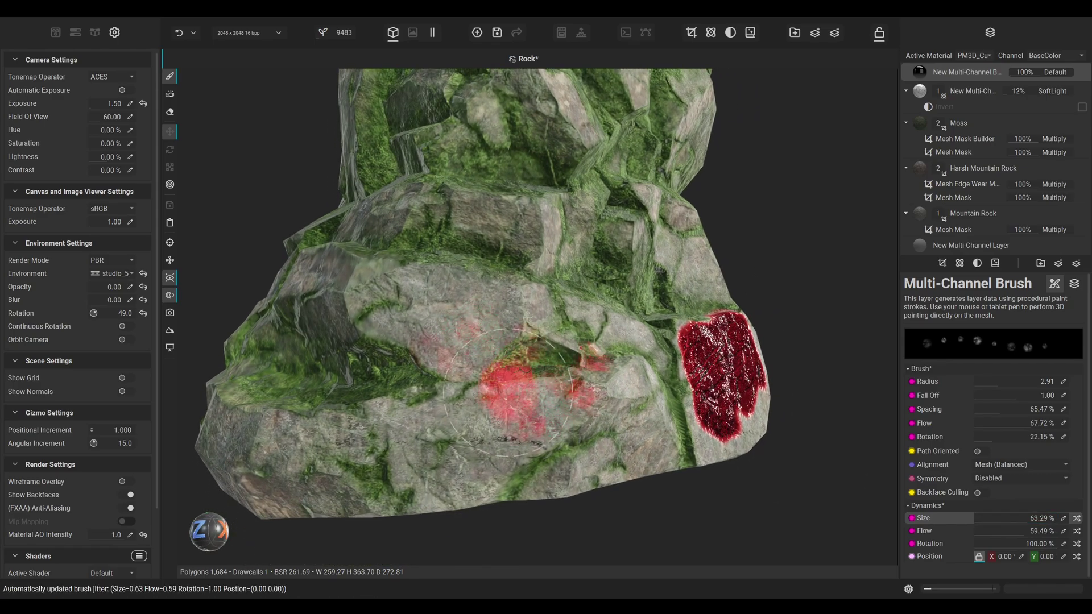
{"action": "scroll", "coordinate": [640, 358], "scroll_direction": "down", "scroll_amount": 2}
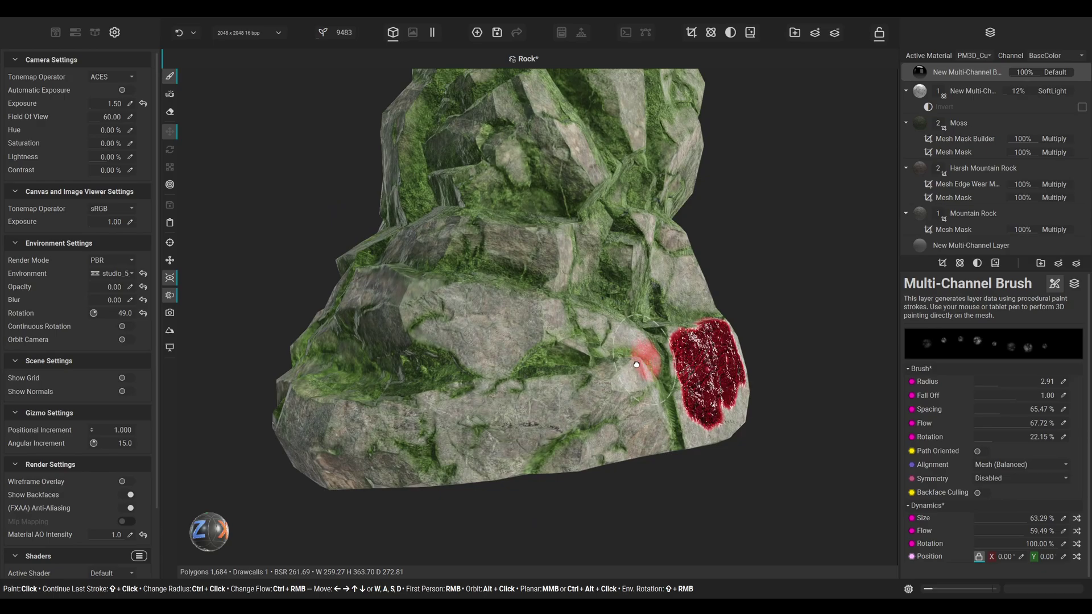
Step: Delete the Multi-Channel Brush layer from the layer stack
{"action": "middle_click_drag", "start_coordinate": [646, 360], "coordinate": [572, 396]}
{"action": "left_click", "coordinate": [954, 75]}
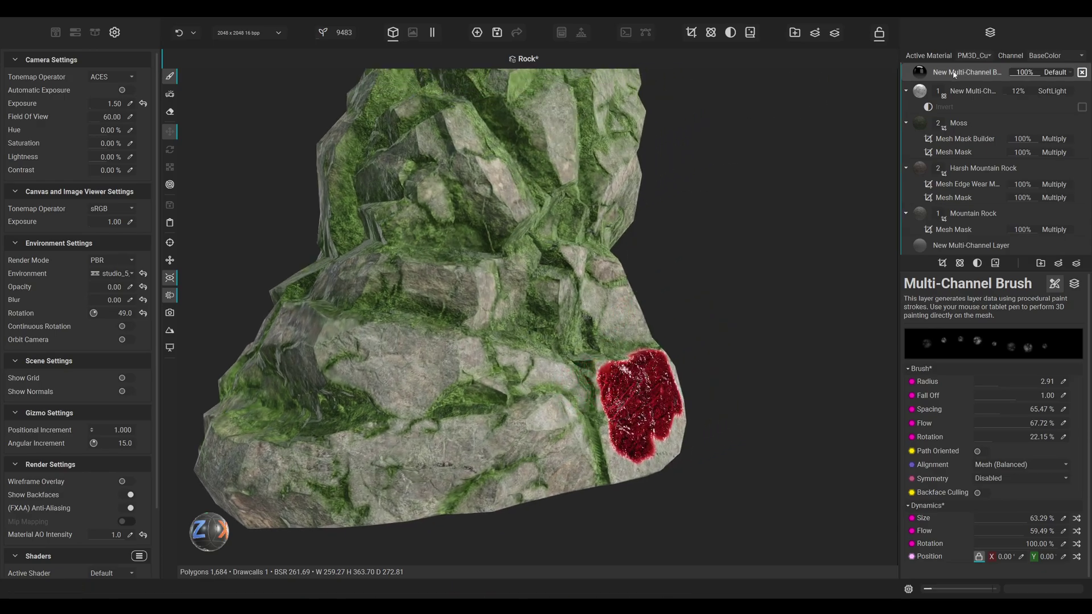
{"action": "key", "text": "Delete"}
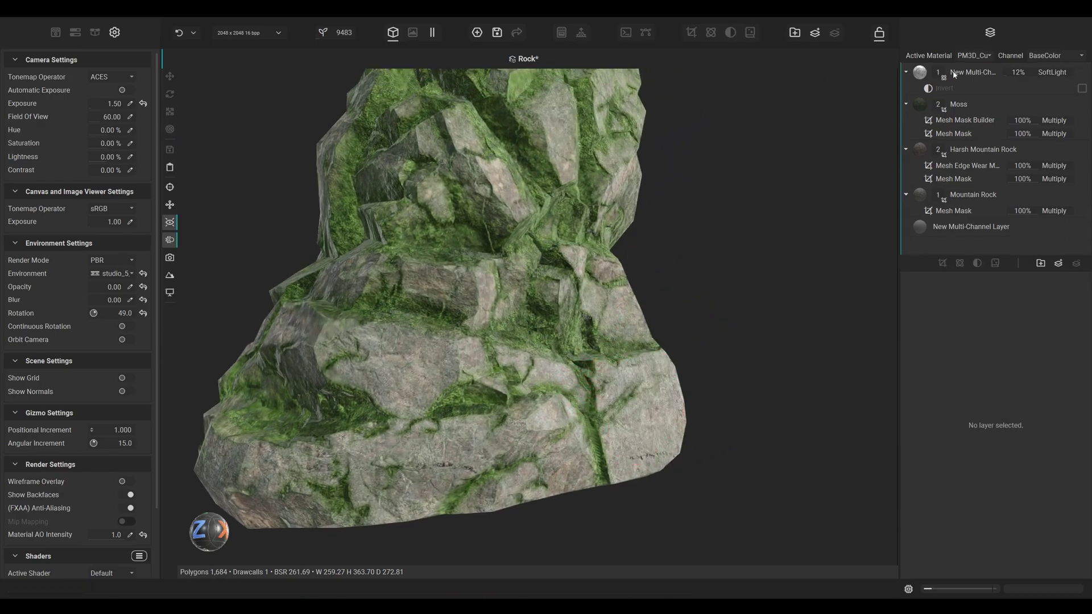
Step: Browse the library's Paintbrush category, checking the Mask brushes and the brush Templates such as Airbrush Soft Pressure Flow
{"action": "left_click", "coordinate": [56, 34]}
{"action": "scroll", "coordinate": [51, 286], "scroll_direction": "down", "scroll_amount": 1}
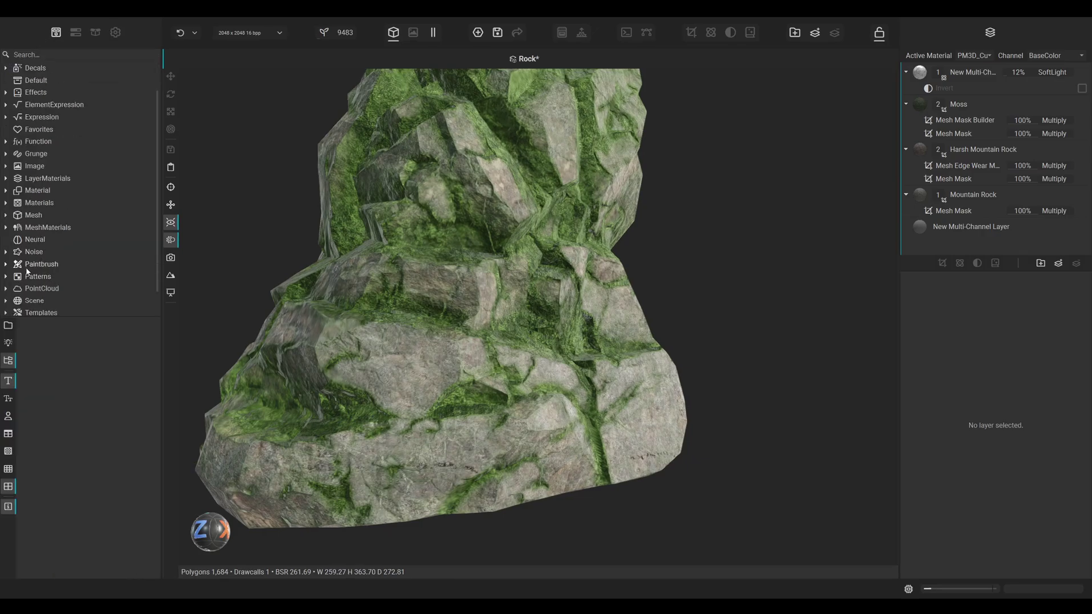
{"action": "left_click", "coordinate": [27, 268]}
{"action": "left_click", "coordinate": [6, 265]}
{"action": "left_click", "coordinate": [38, 276]}
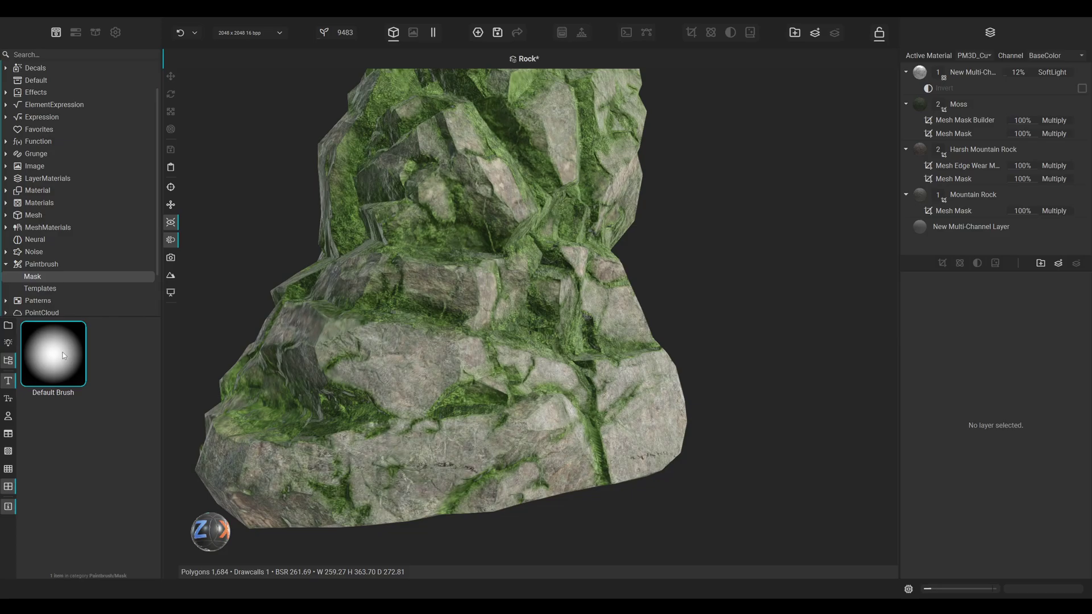
{"action": "left_click", "coordinate": [40, 289]}
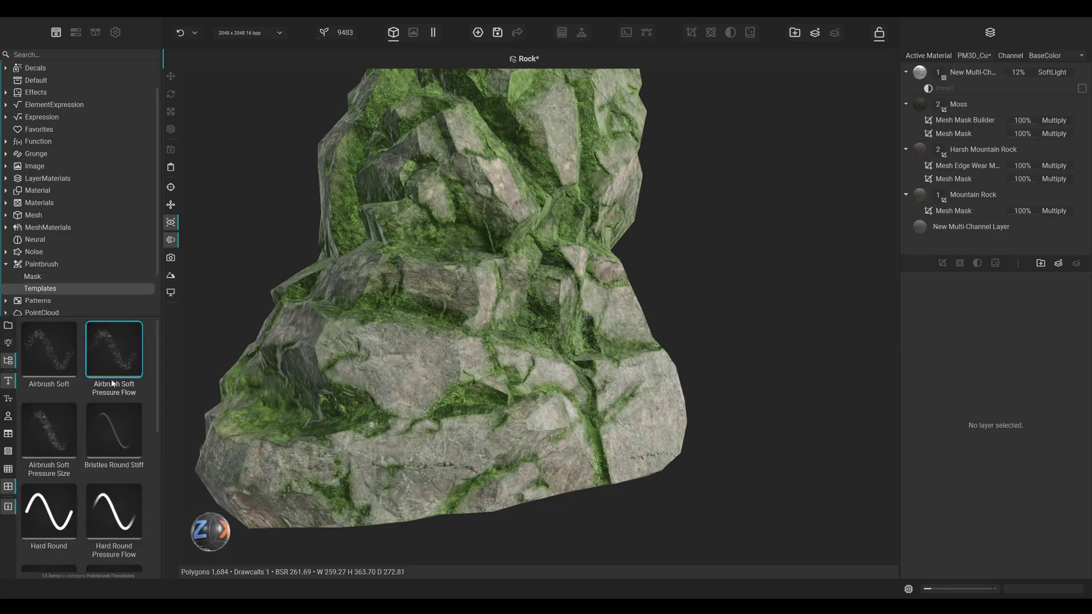
{"action": "mouse_move", "coordinate": [112, 383]}
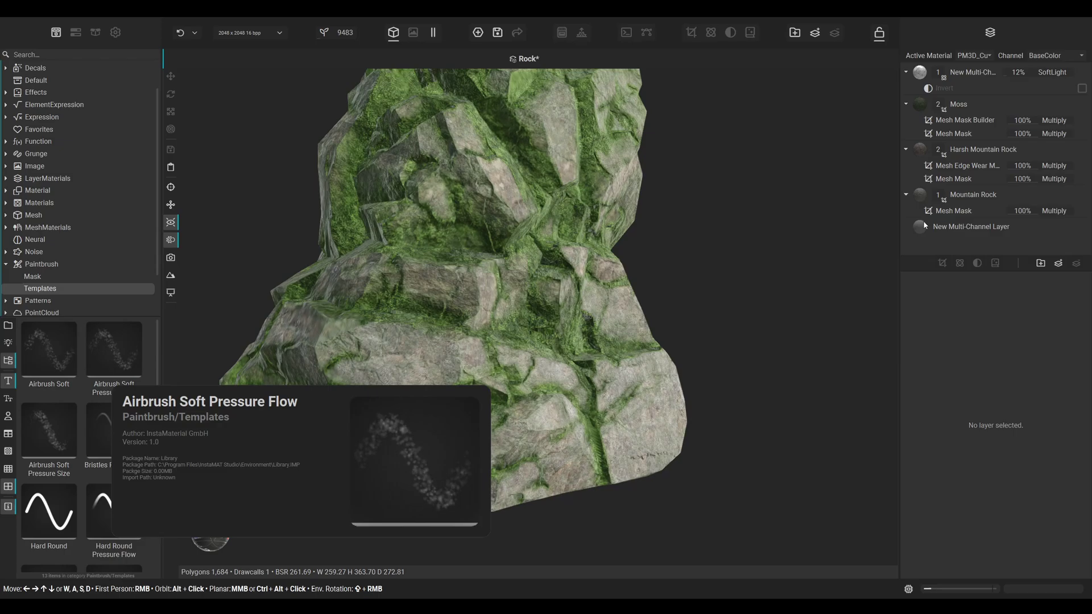
Step: Add a Multi-Channel Brush layer, apply the Airbrush Soft template and try a stroke across the rock's lower face
{"action": "left_click", "coordinate": [1059, 263]}
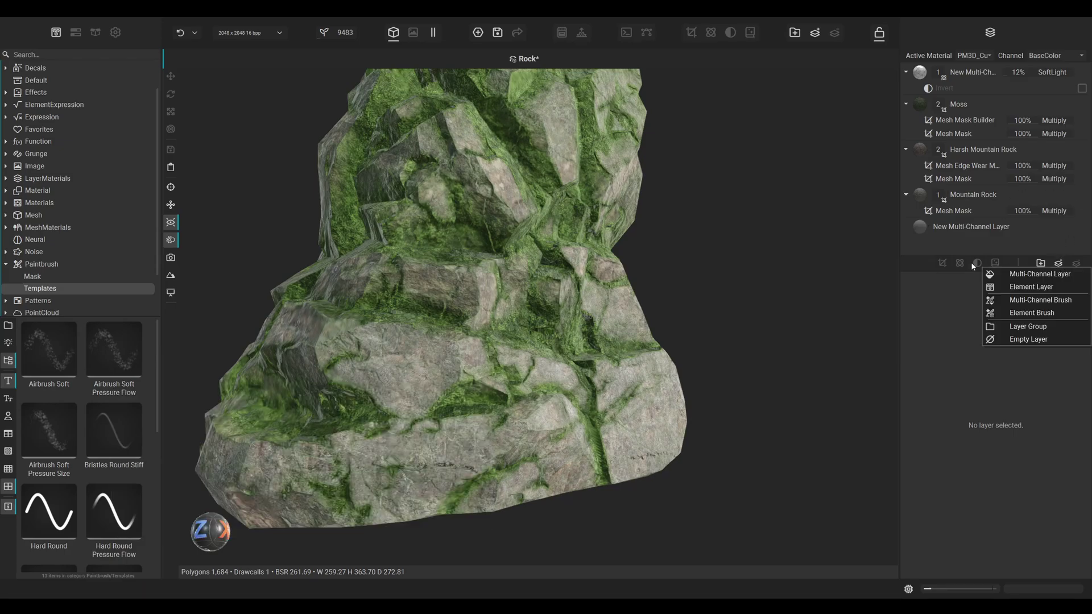
{"action": "left_click", "coordinate": [1040, 299]}
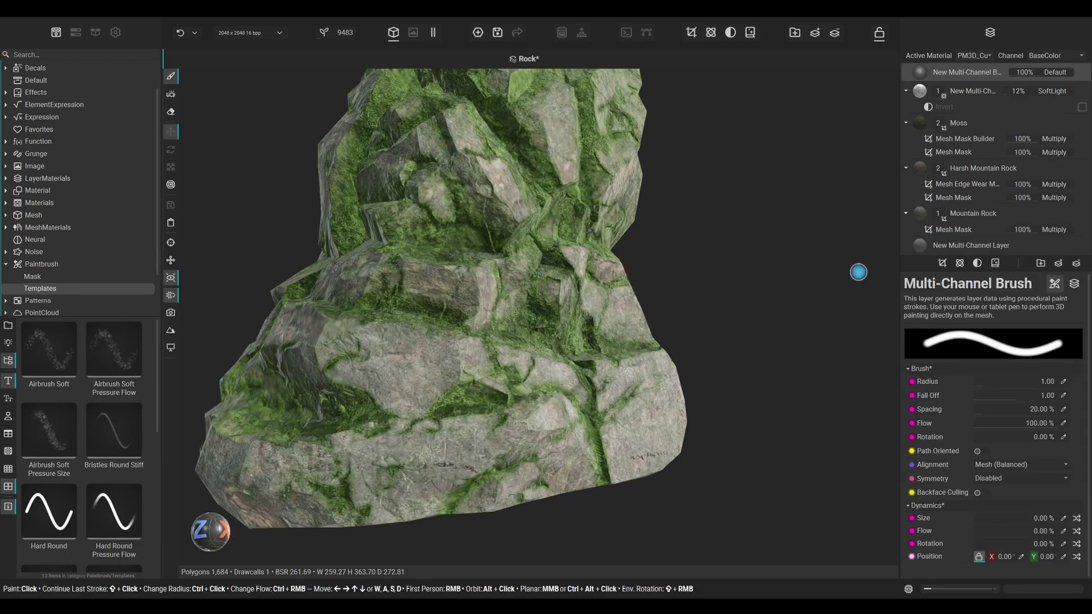
{"action": "left_click", "coordinate": [49, 357]}
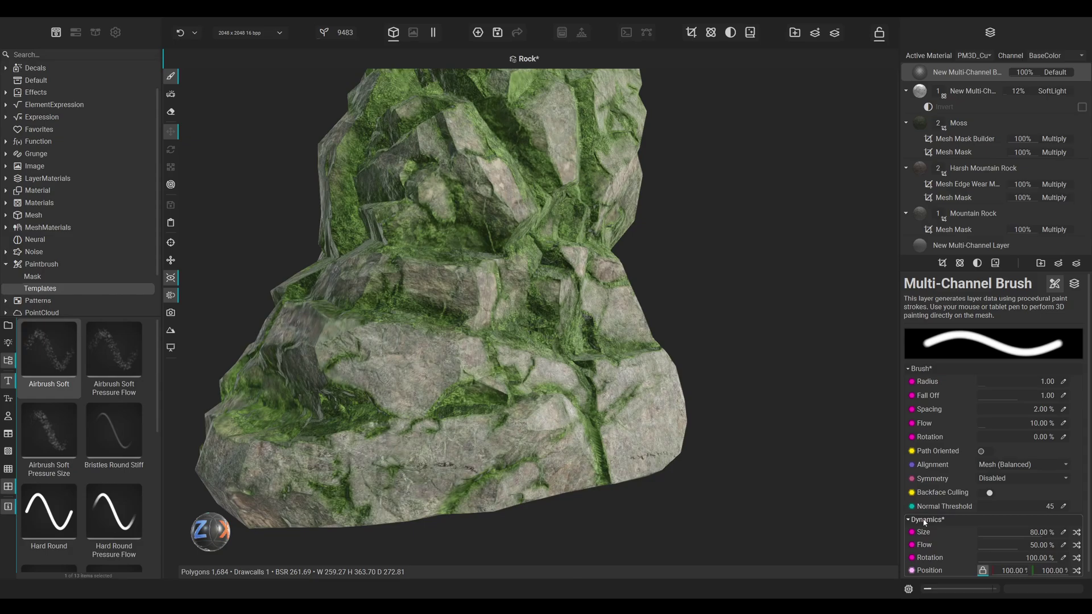
{"action": "mouse_move", "coordinate": [619, 420]}
{"action": "left_mouse_down"}
{"action": "mouse_move", "coordinate": [644, 406]}
{"action": "mouse_move", "coordinate": [372, 417]}
{"action": "mouse_move", "coordinate": [406, 402]}
{"action": "left_mouse_up"}
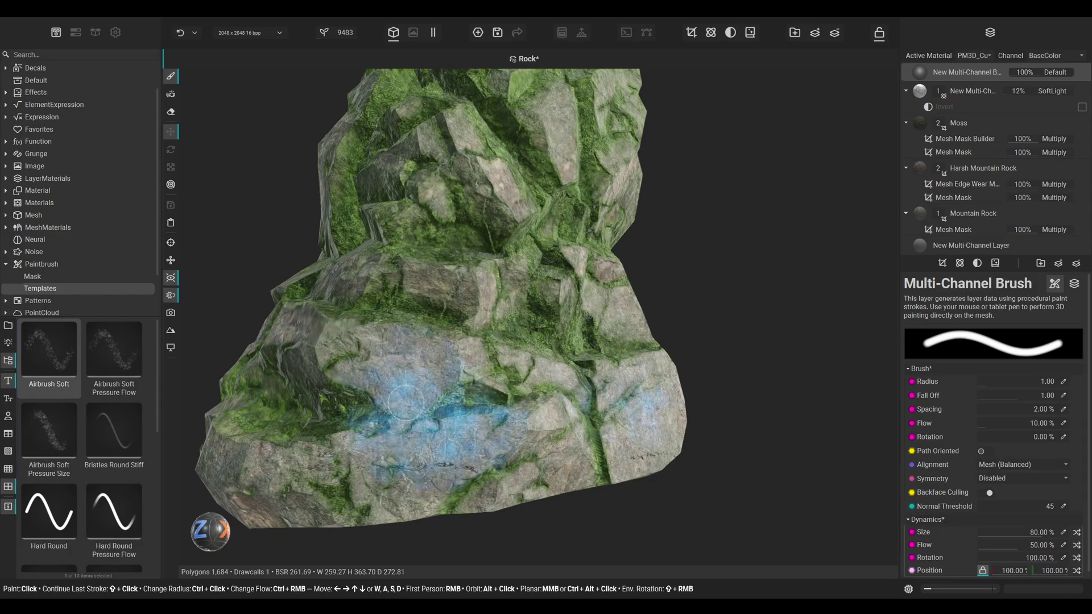
Step: Try strokes on the lower rock with the Airbrush Soft Pressure Flow and Airbrush Soft Pressure Size templates
{"action": "left_click", "coordinate": [114, 350]}
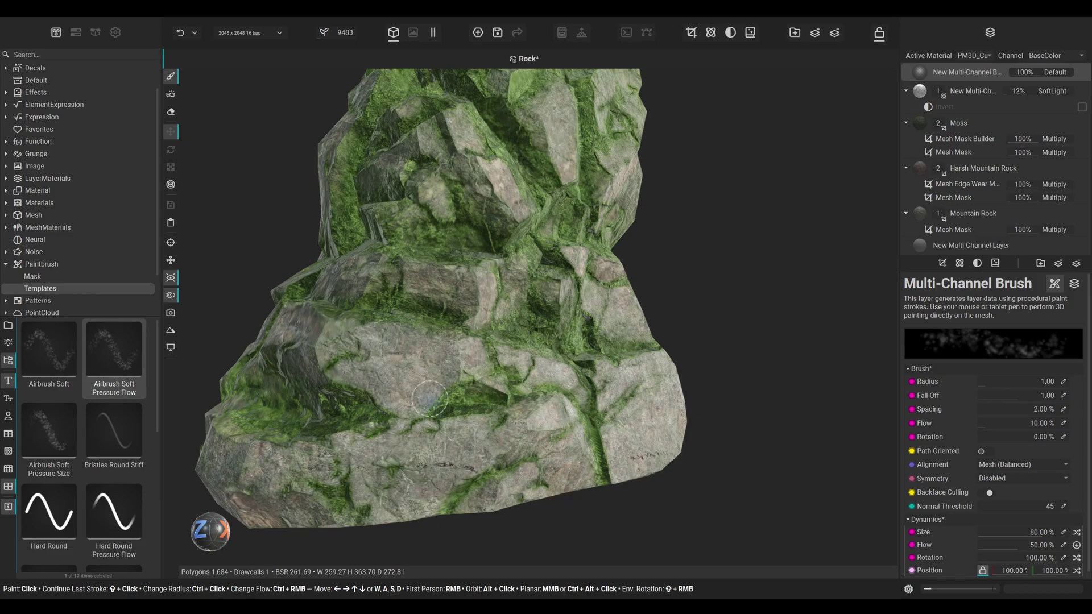
{"action": "mouse_move", "coordinate": [442, 356]}
{"action": "left_mouse_down"}
{"action": "mouse_move", "coordinate": [376, 422]}
{"action": "mouse_move", "coordinate": [499, 445]}
{"action": "left_mouse_up"}
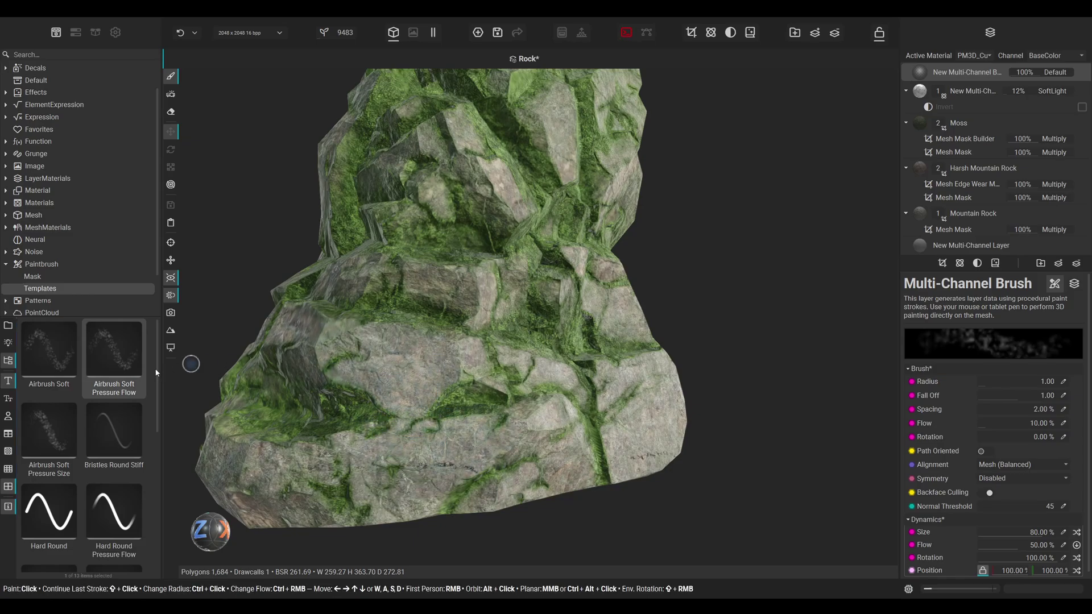
{"action": "left_click", "coordinate": [66, 419]}
{"action": "mouse_move", "coordinate": [341, 398]}
{"action": "left_mouse_down"}
{"action": "mouse_move", "coordinate": [410, 375]}
{"action": "mouse_move", "coordinate": [367, 393]}
{"action": "mouse_move", "coordinate": [346, 419]}
{"action": "left_mouse_up"}
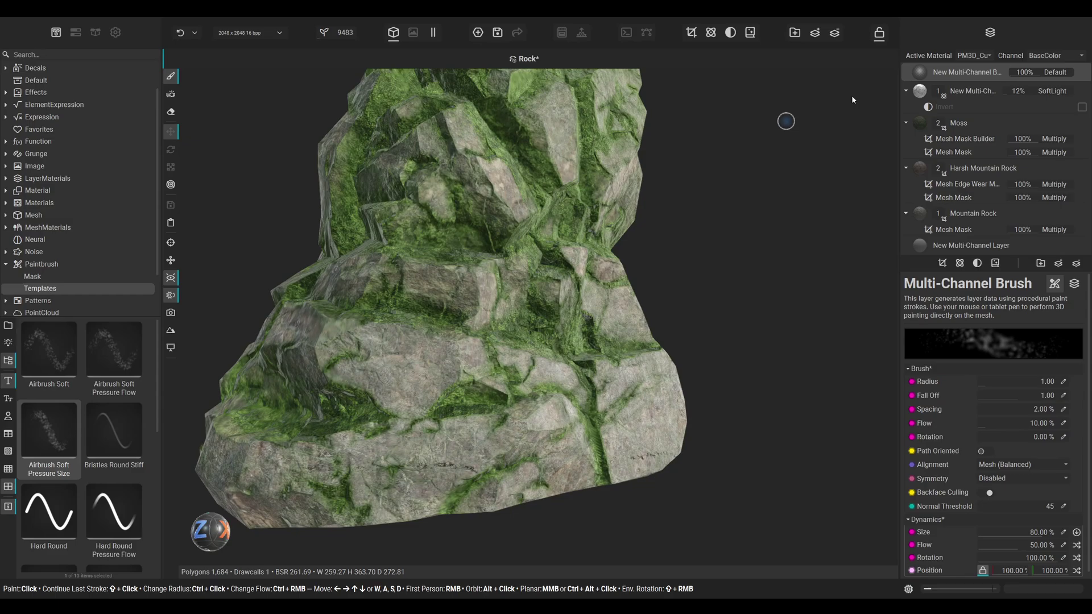
Step: Delete the test Multi-Channel Brush layer from the layer stack
{"action": "left_click", "coordinate": [967, 76]}
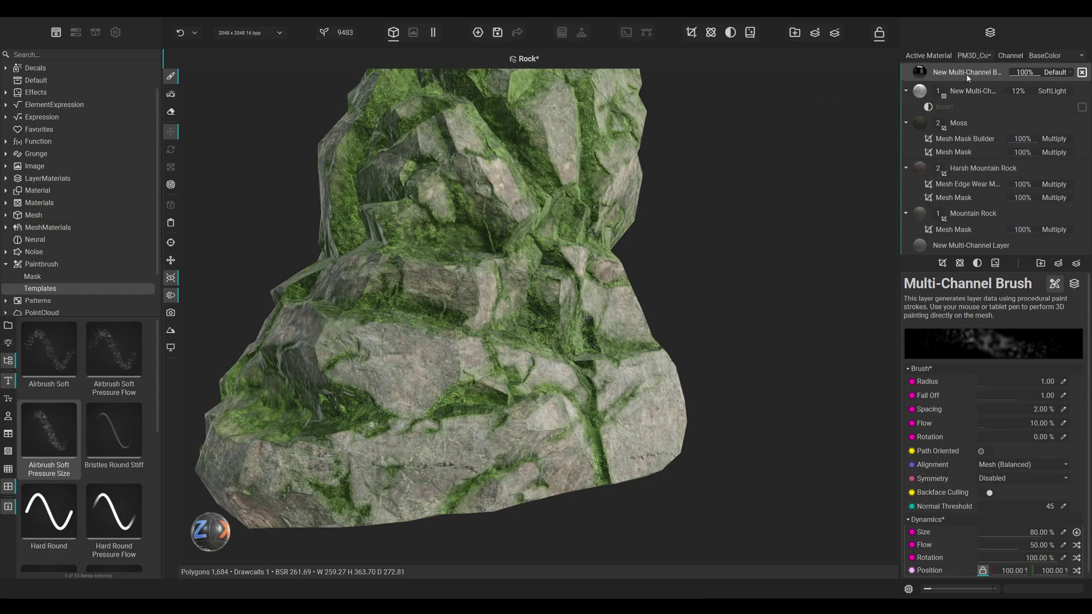
{"action": "key", "text": "Delete"}
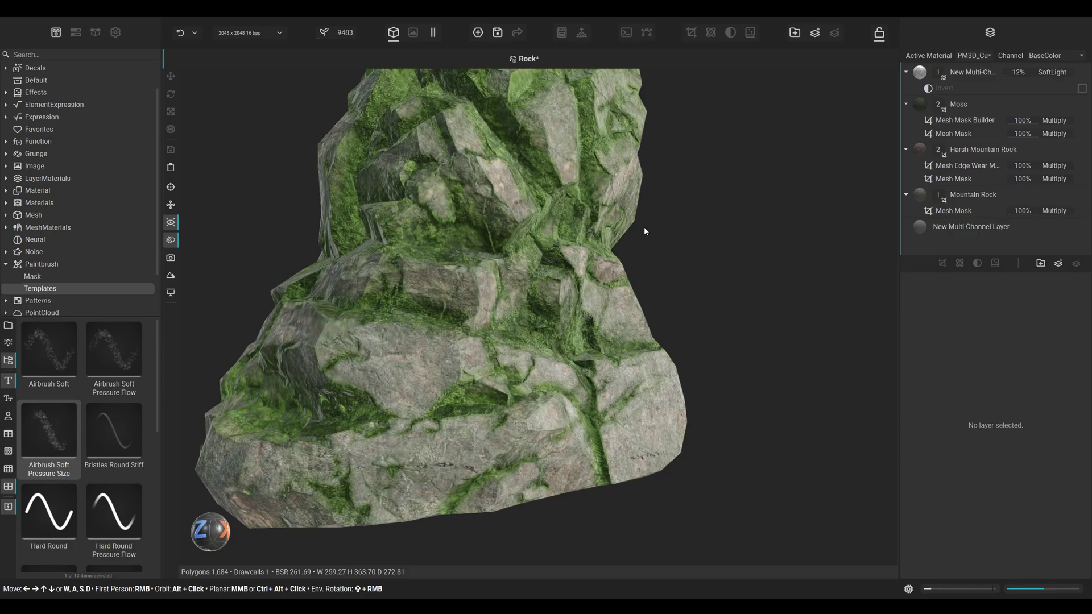
{"action": "left_click_drag", "start_coordinate": [644, 226], "coordinate": [576, 335], "text": "alt"}
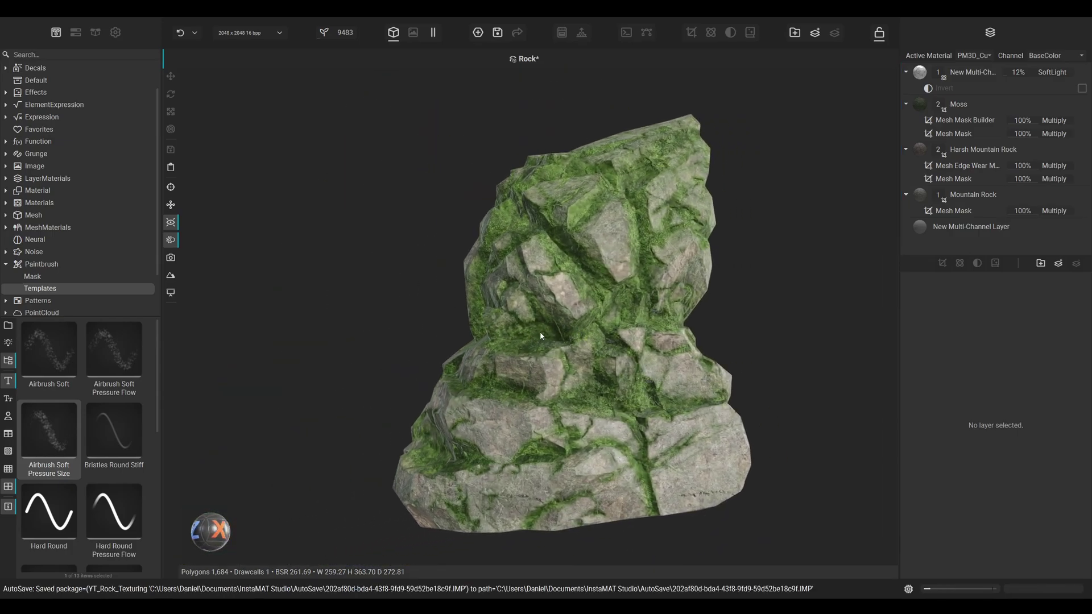
Step: Create a new, empty Element Graph project
{"action": "left_click", "coordinate": [478, 33]}
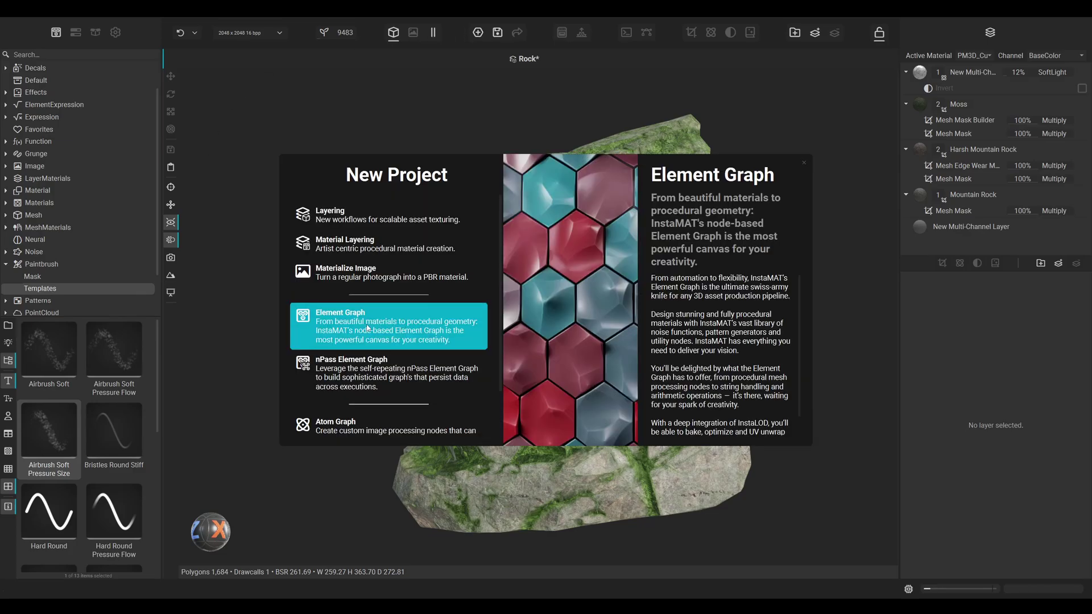
{"action": "left_click", "coordinate": [367, 328]}
{"action": "left_click", "coordinate": [383, 229]}
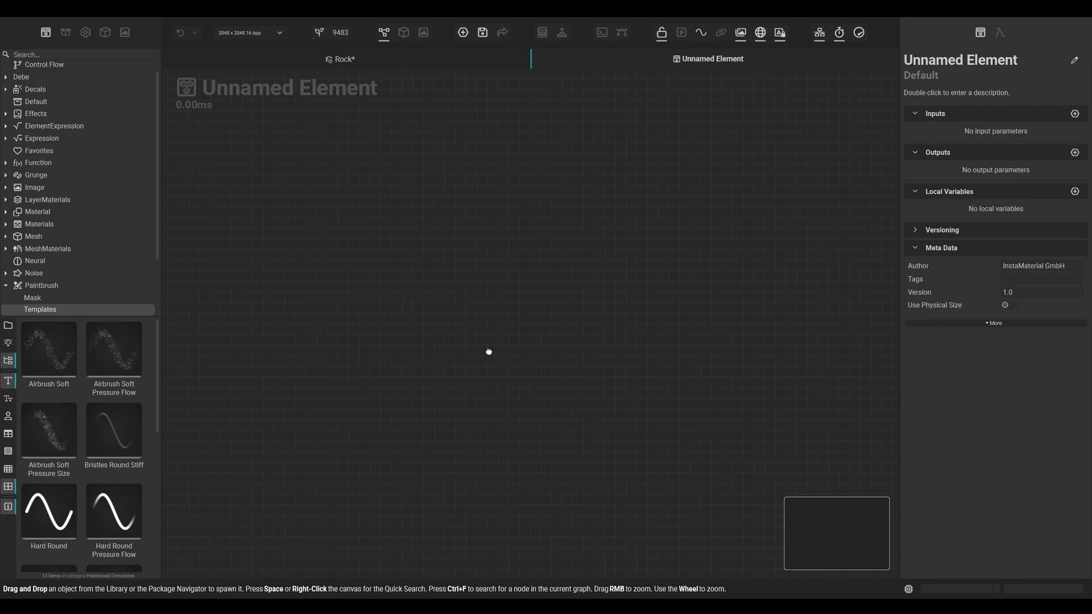
Step: Add a Shape Generator node to the graph and switch it to grayscale
{"action": "key", "text": "space"}
{"action": "type", "text": "shape gen"}
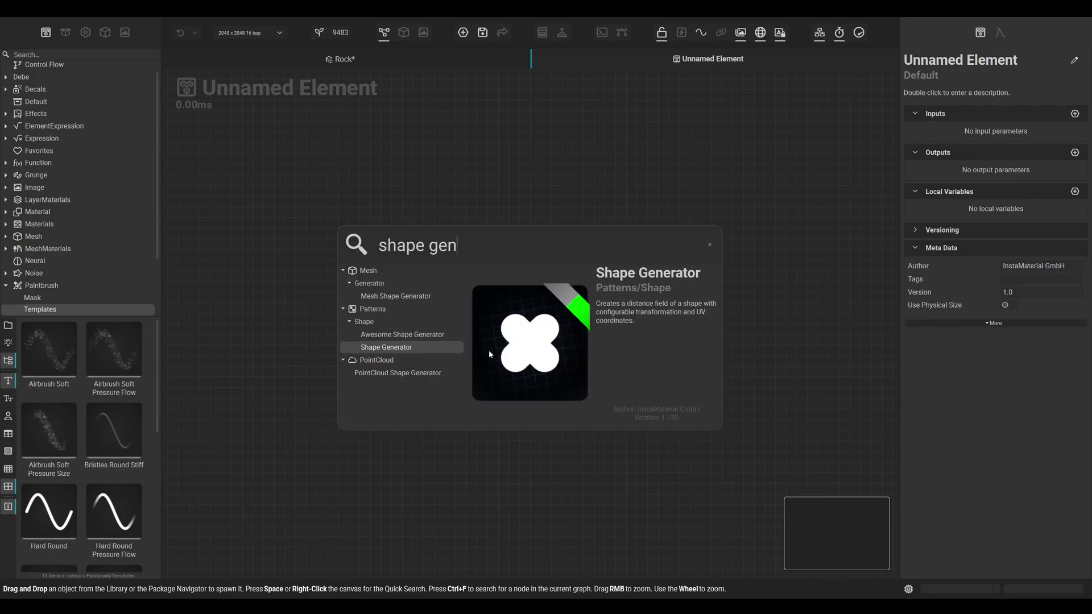
{"action": "key", "text": "Return"}
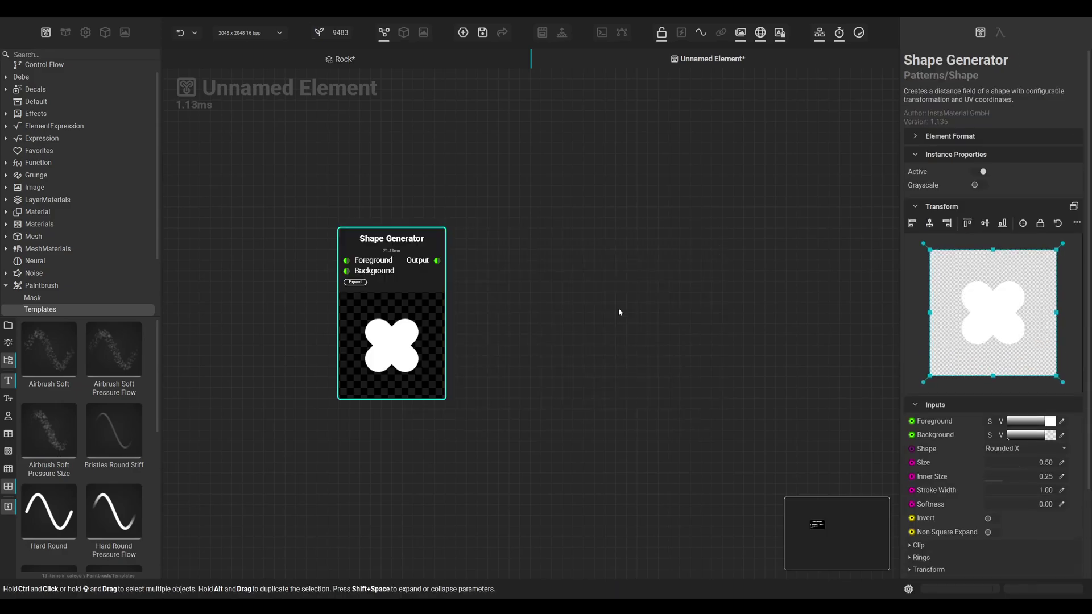
{"action": "left_click", "coordinate": [975, 185]}
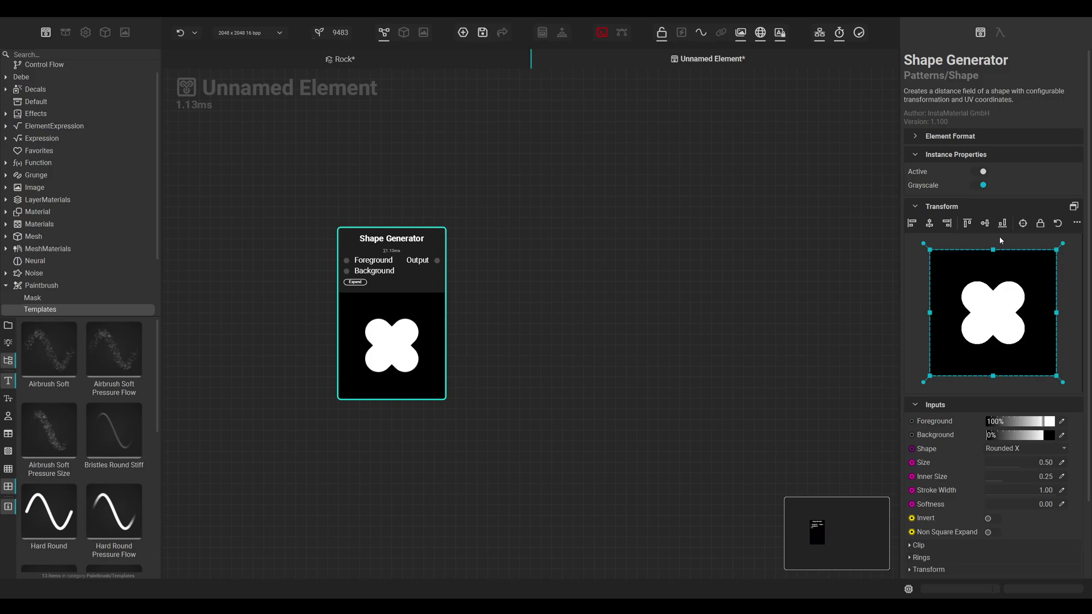
Step: Set the Shape Generator's foreground to 38%, its shape to Circle and its size to 0.86
{"action": "left_click", "coordinate": [942, 206]}
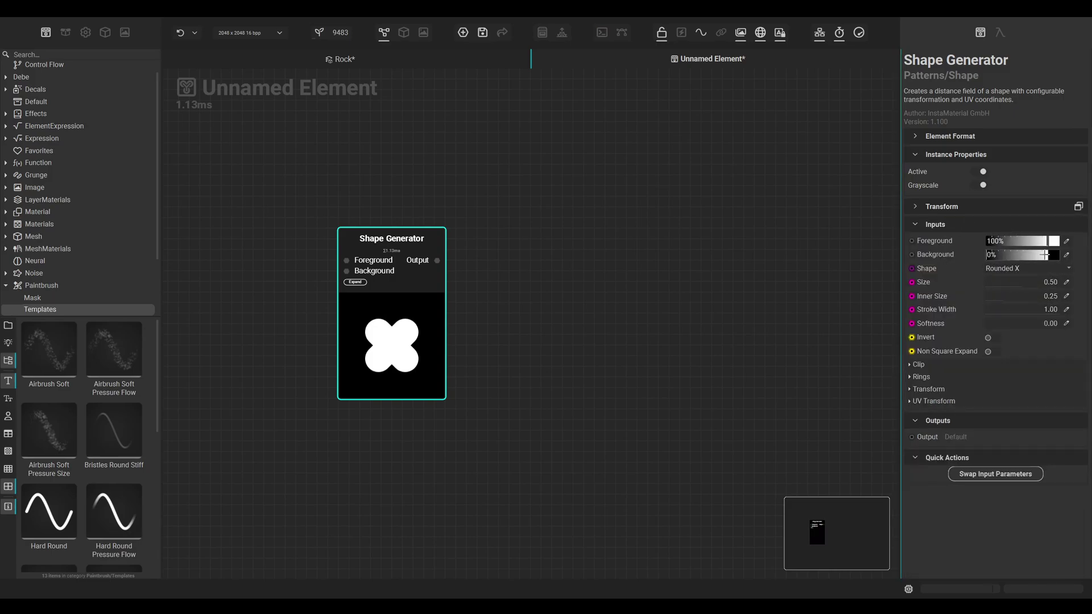
{"action": "left_click_drag", "start_coordinate": [1052, 241], "coordinate": [1011, 241]}
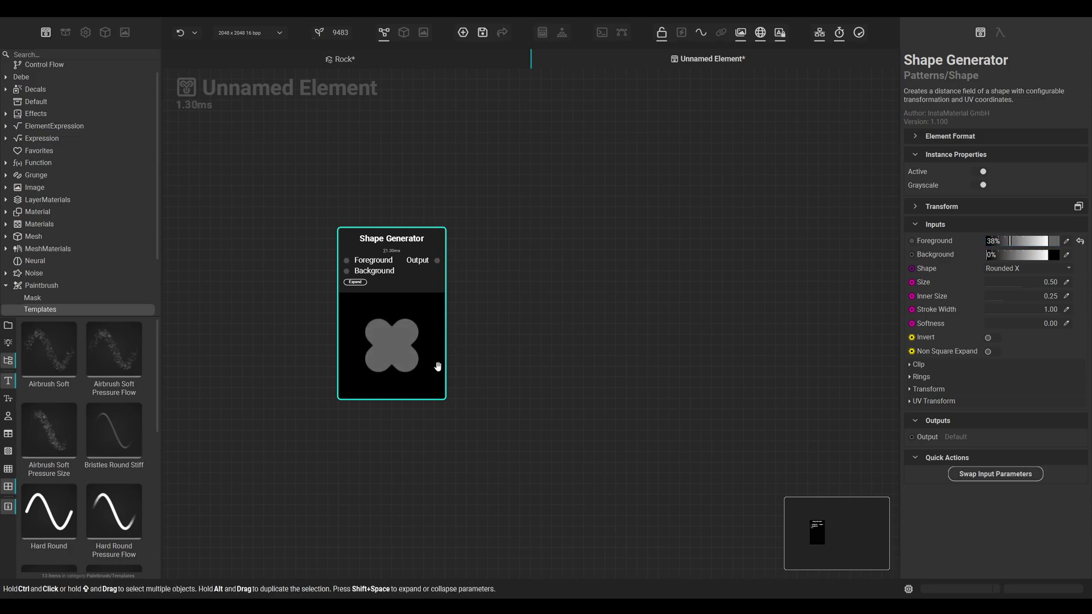
{"action": "left_click", "coordinate": [1029, 268]}
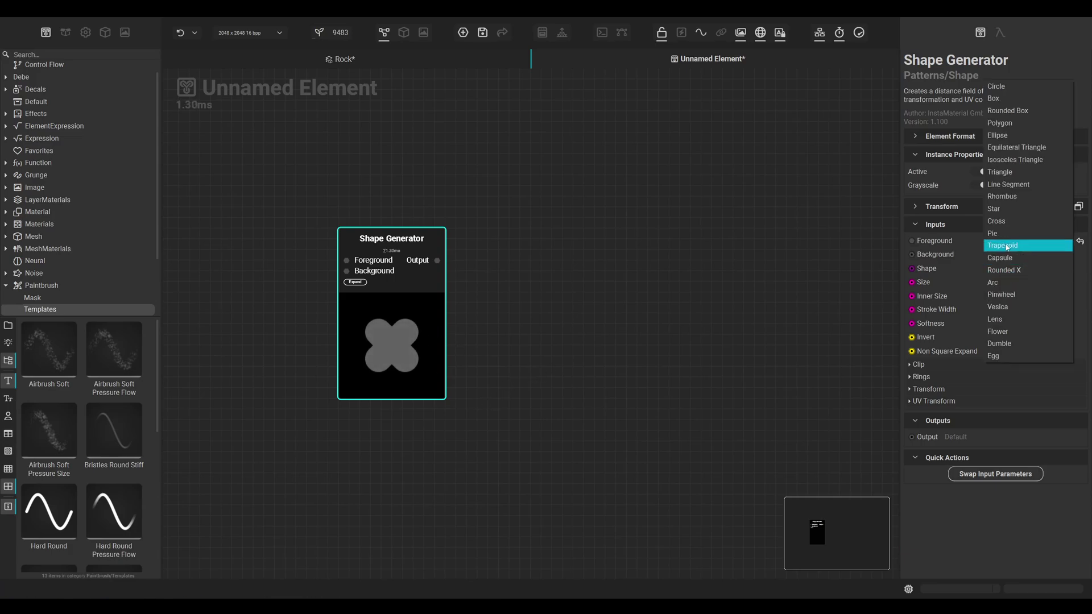
{"action": "left_click", "coordinate": [1018, 86]}
{"action": "left_click_drag", "start_coordinate": [1031, 278], "coordinate": [1054, 280]}
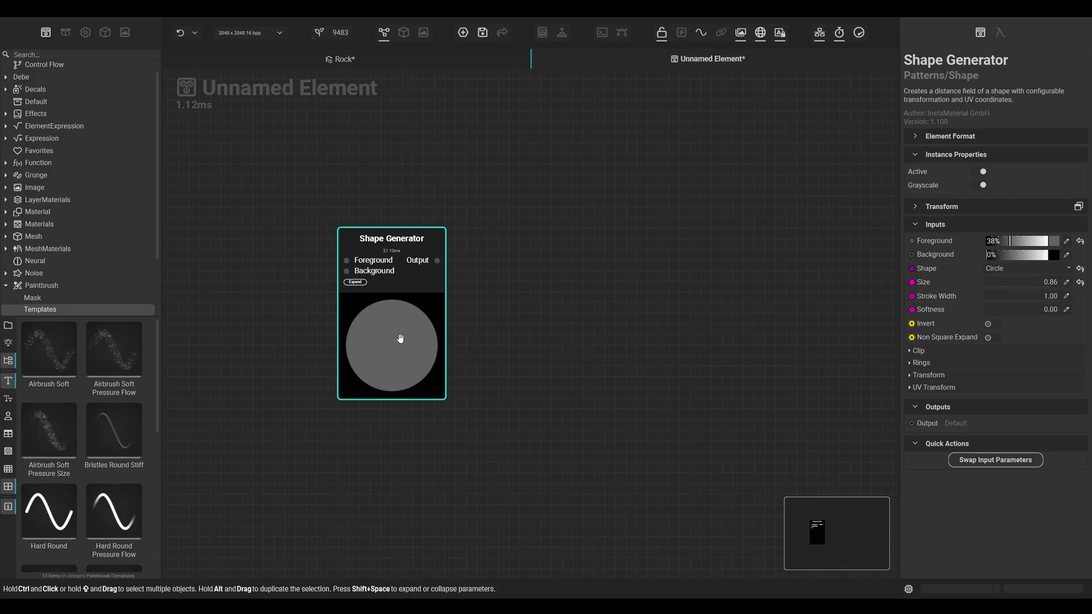
Step: Duplicate the circle Shape Generator below the original and give the copy a ring count of 1 and an 85% foreground
{"action": "left_click_drag", "start_coordinate": [400, 337], "coordinate": [401, 516], "text": "alt"}
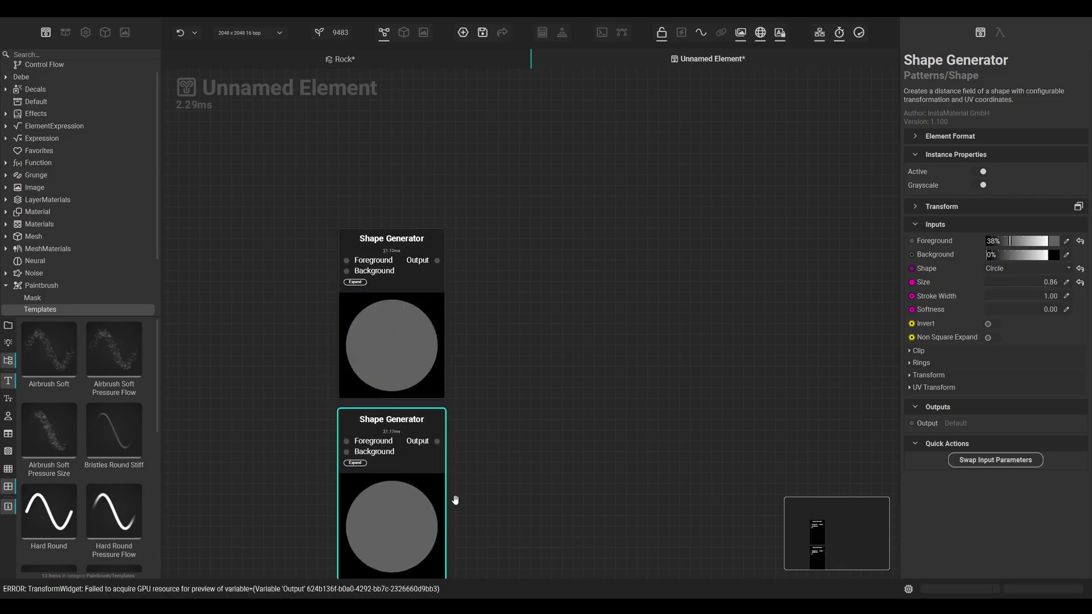
{"action": "left_click", "coordinate": [920, 362]}
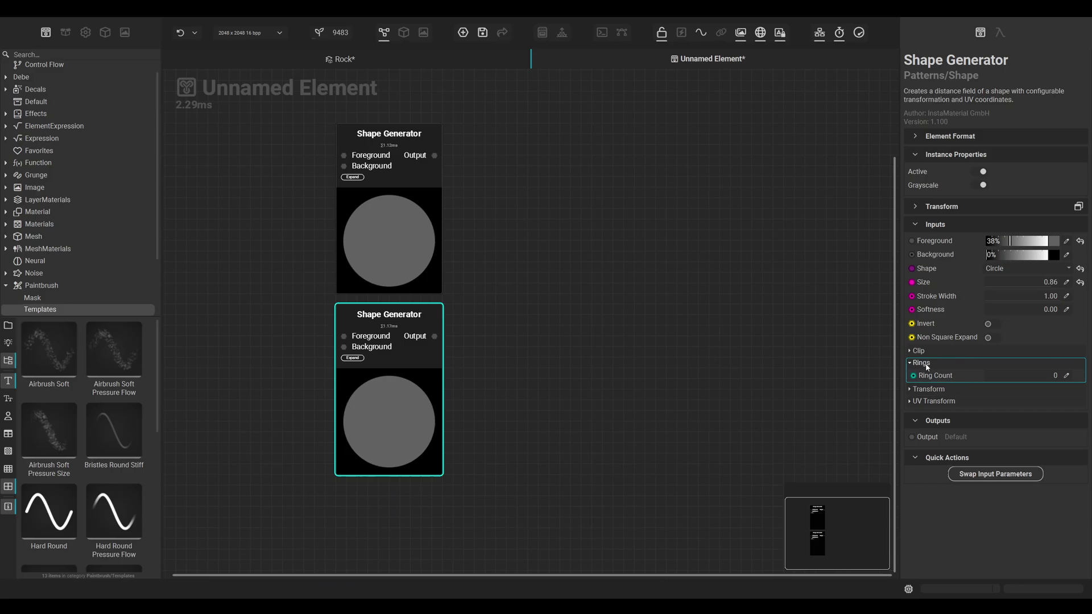
{"action": "key", "text": "Return"}
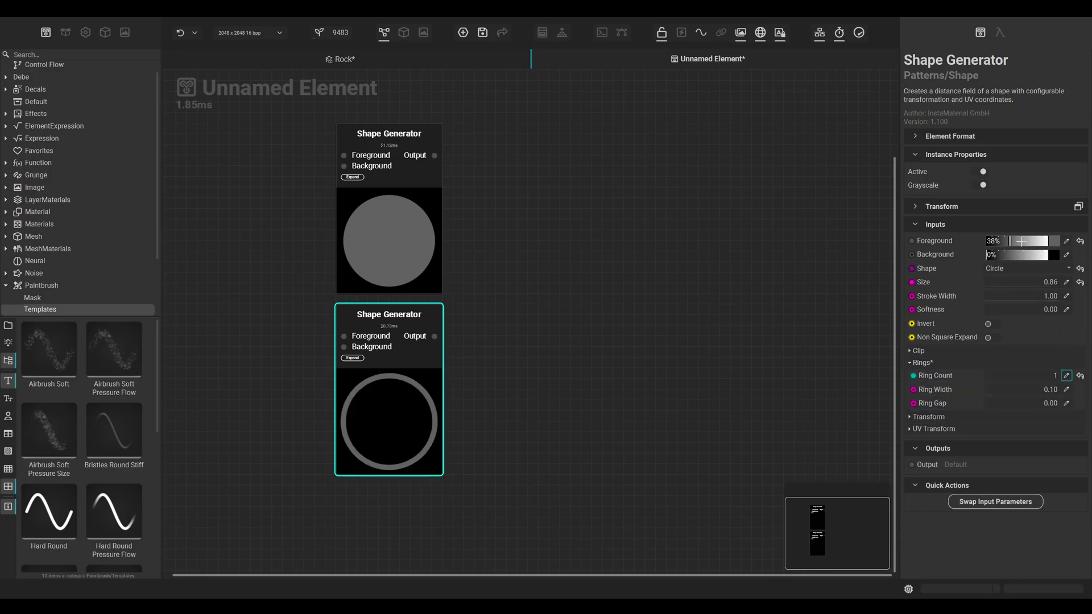
{"action": "mouse_move", "coordinate": [1021, 242]}
{"action": "left_mouse_down"}
{"action": "mouse_move", "coordinate": [1055, 241]}
{"action": "mouse_move", "coordinate": [1040, 242]}
{"action": "left_mouse_up"}
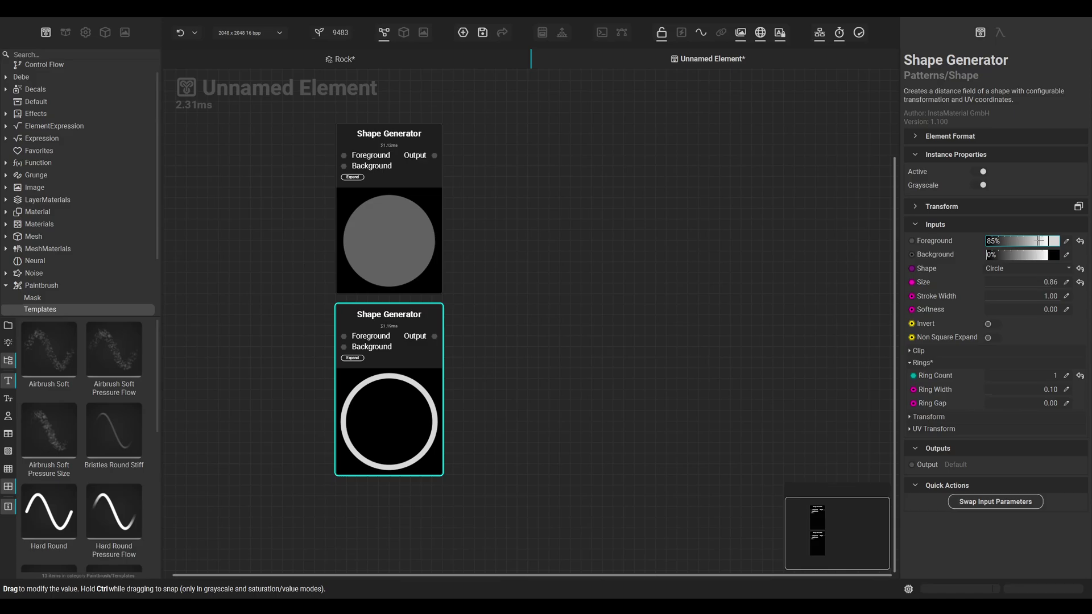
Step: Combine the two Shape Generator outputs in a Blend node placed beside them, using the Maximum mode
{"action": "left_click_drag", "start_coordinate": [437, 336], "coordinate": [434, 155]}
{"action": "left_click", "coordinate": [545, 347]}
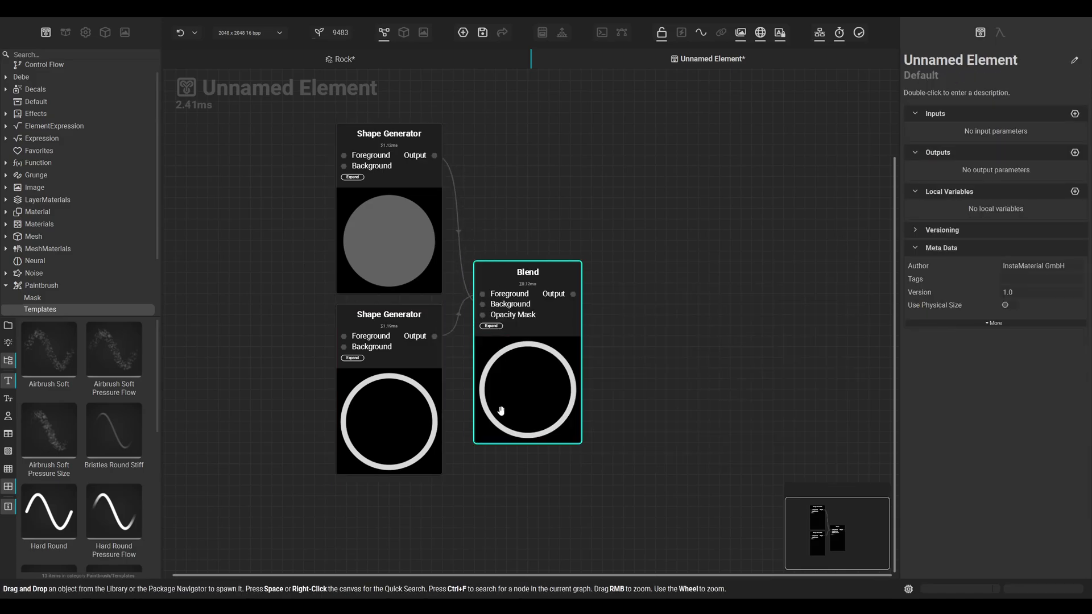
{"action": "left_click_drag", "start_coordinate": [518, 399], "coordinate": [543, 247]}
{"action": "left_click", "coordinate": [1001, 251]}
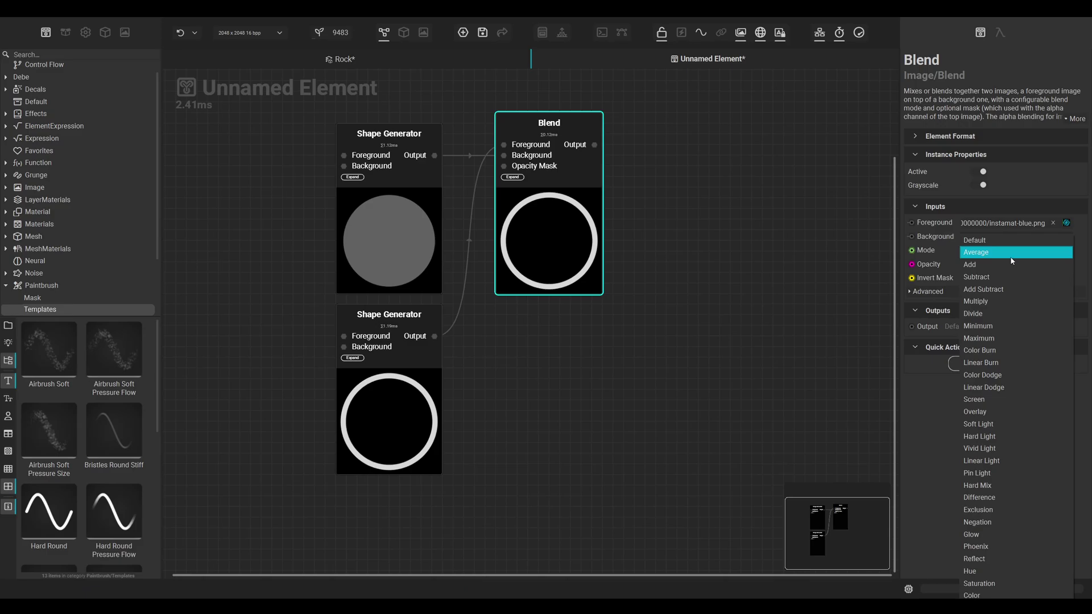
{"action": "left_click", "coordinate": [990, 338]}
Step: Find the Guided Scatter node with the quick search and add it to the graph
{"action": "scroll", "coordinate": [698, 211], "scroll_direction": "down", "scroll_amount": 2}
{"action": "mouse_move", "coordinate": [689, 209]}
{"action": "middle_mouse_down"}
{"action": "mouse_move", "coordinate": [644, 368]}
{"action": "mouse_move", "coordinate": [627, 374]}
{"action": "mouse_move", "coordinate": [588, 348]}
{"action": "middle_mouse_up"}
{"action": "left_click", "coordinate": [587, 348]}
{"action": "key", "text": "space"}
{"action": "type", "text": "guikd"}
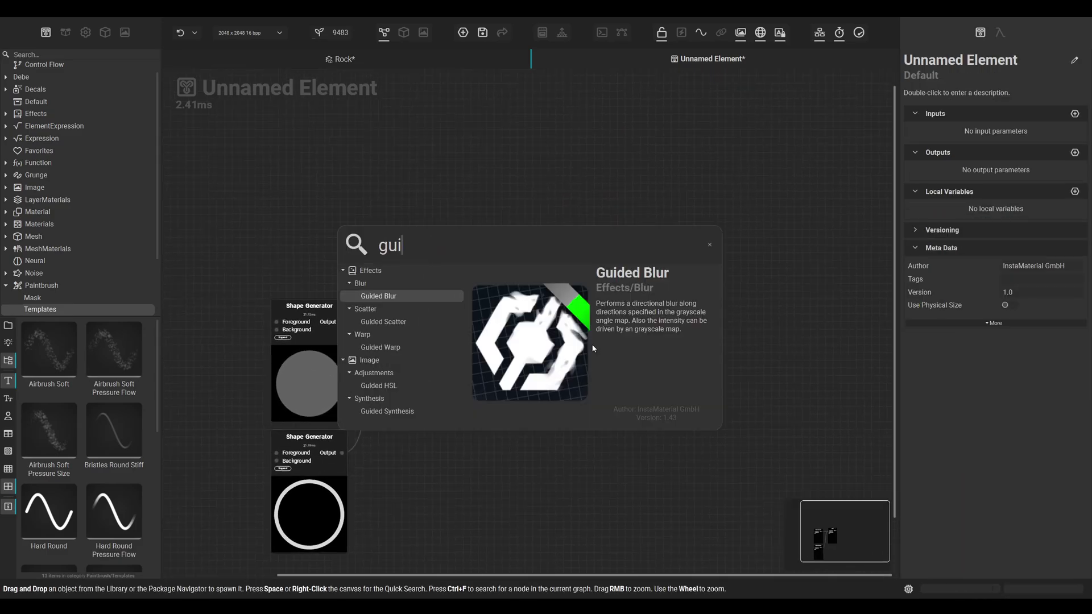
{"action": "key", "text": "BackSpace"}
{"action": "key", "text": "BackSpace"}
{"action": "type", "text": "d"}
{"action": "key", "text": "Down"}
{"action": "key", "text": "Down"}
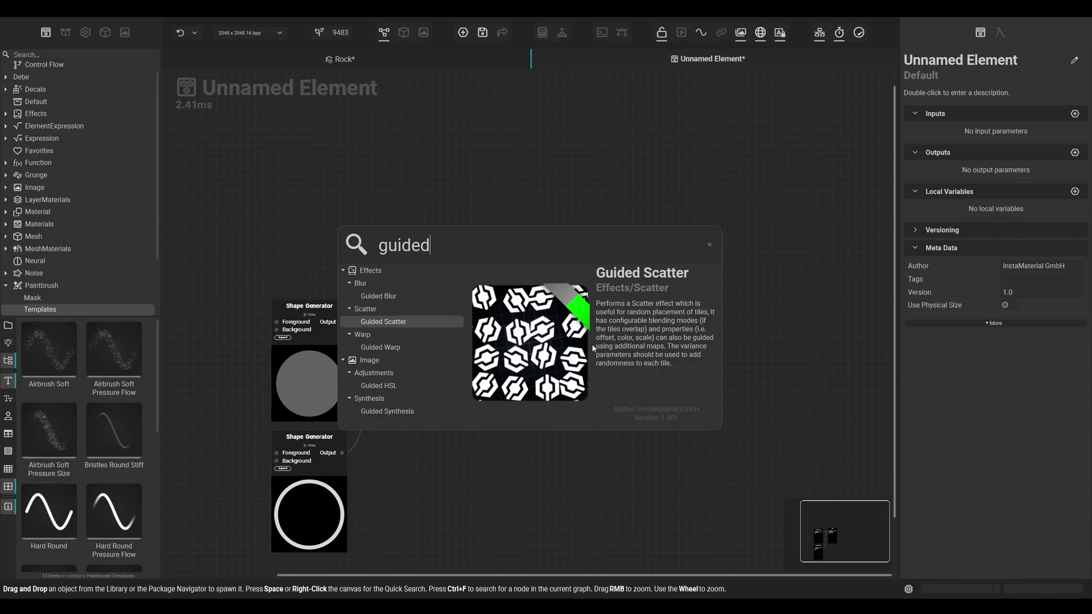
{"action": "key", "text": "Up"}
{"action": "key", "text": "Up"}
{"action": "left_click", "coordinate": [386, 322]}
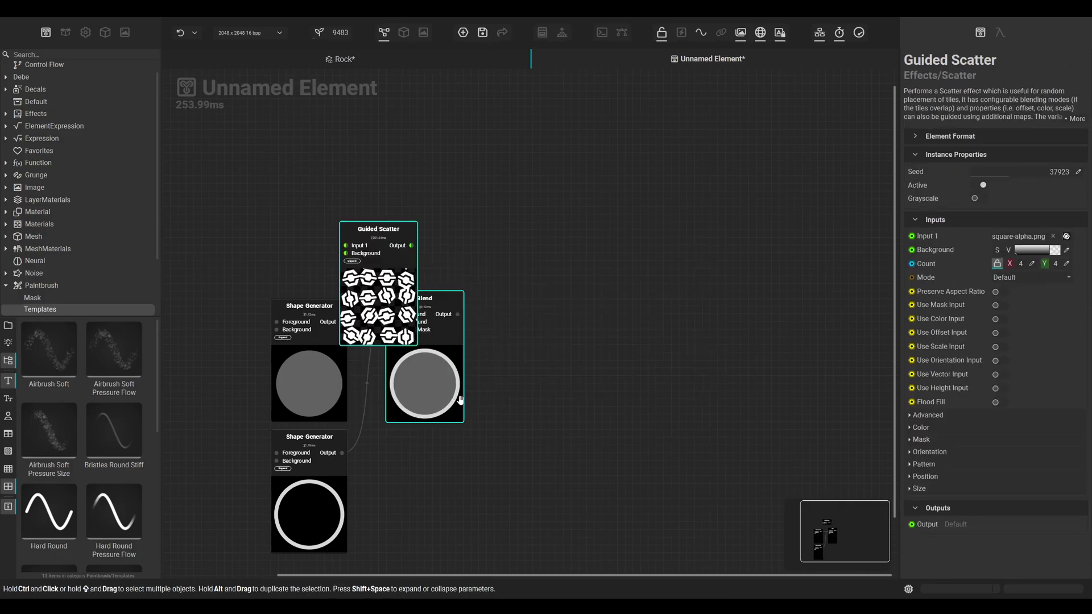
Step: Place the Guided Scatter node beside the Blend node and connect the Blend output to its Input 1
{"action": "left_click_drag", "start_coordinate": [393, 341], "coordinate": [606, 352]}
{"action": "left_click_drag", "start_coordinate": [562, 315], "coordinate": [458, 314]}
{"action": "left_click", "coordinate": [302, 362]}
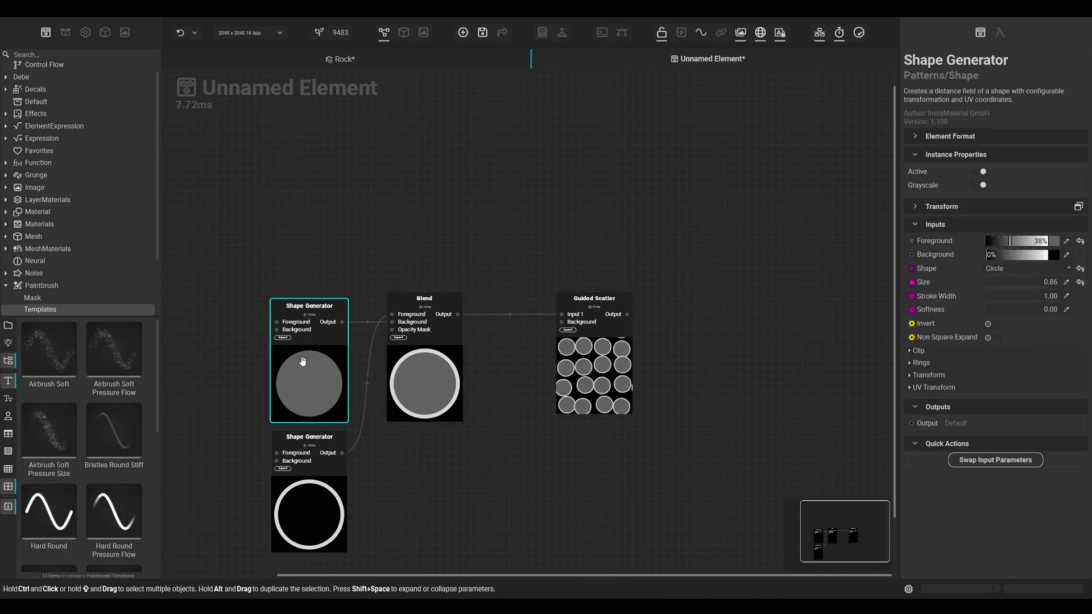
Step: Enable the mask input and the scale input on the Guided Scatter node
{"action": "left_click", "coordinate": [578, 387]}
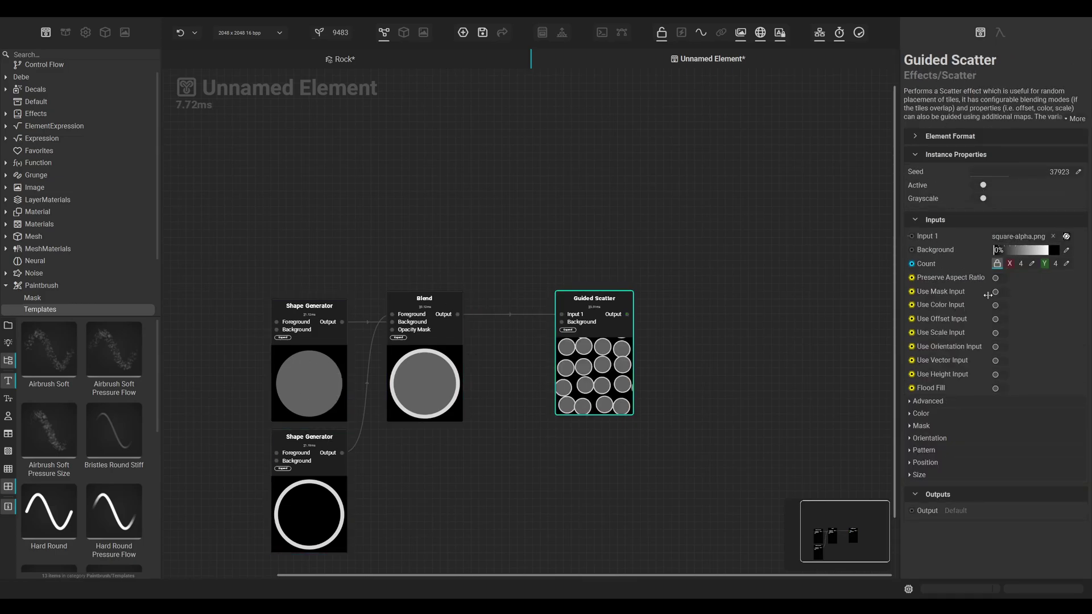
{"action": "left_click", "coordinate": [999, 292]}
{"action": "left_click", "coordinate": [999, 335]}
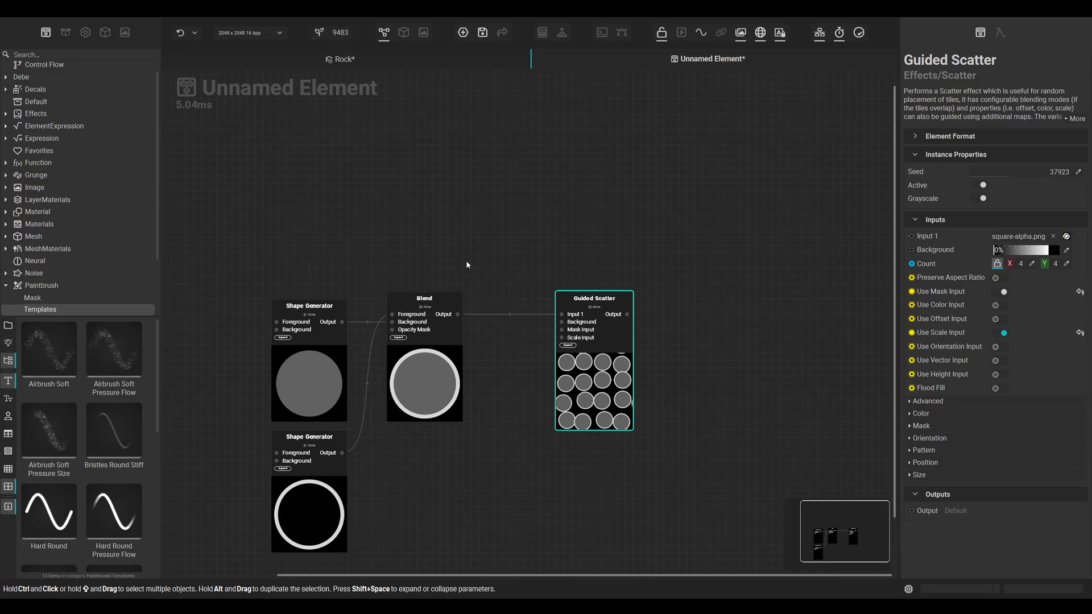
Step: Duplicate the grey filled-circle Shape Generator above the original, resetting the copy's Foreground to 100% and setting its Softness to 0.74
{"action": "left_click", "coordinate": [289, 364]}
{"action": "left_click_drag", "start_coordinate": [326, 401], "coordinate": [332, 207], "text": "alt"}
{"action": "middle_click_drag", "start_coordinate": [326, 208], "coordinate": [315, 241]}
{"action": "left_click_drag", "start_coordinate": [315, 239], "coordinate": [307, 248]}
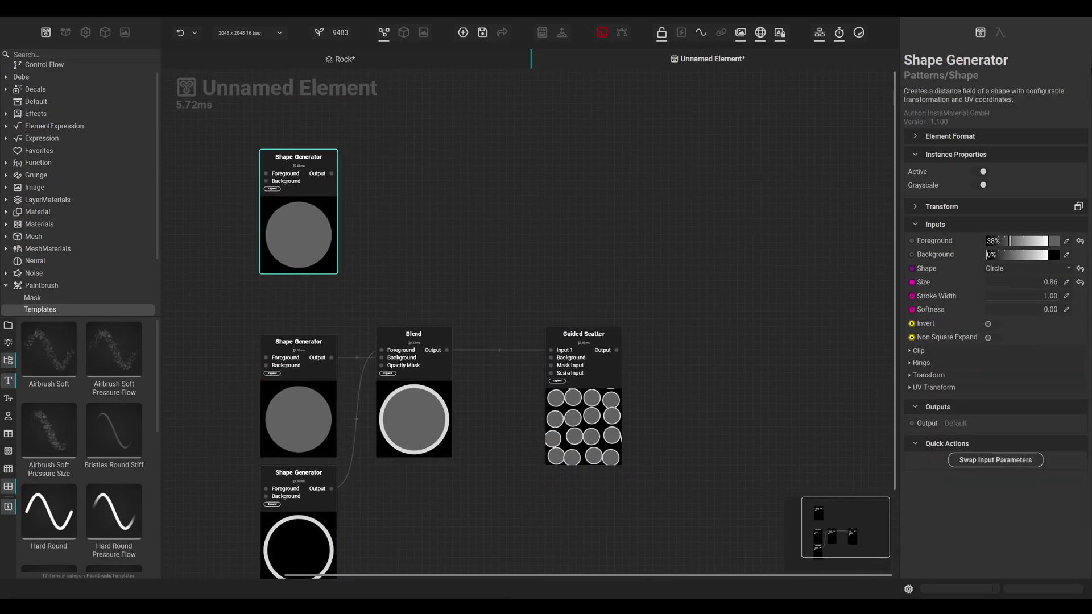
{"action": "left_click", "coordinate": [1080, 242]}
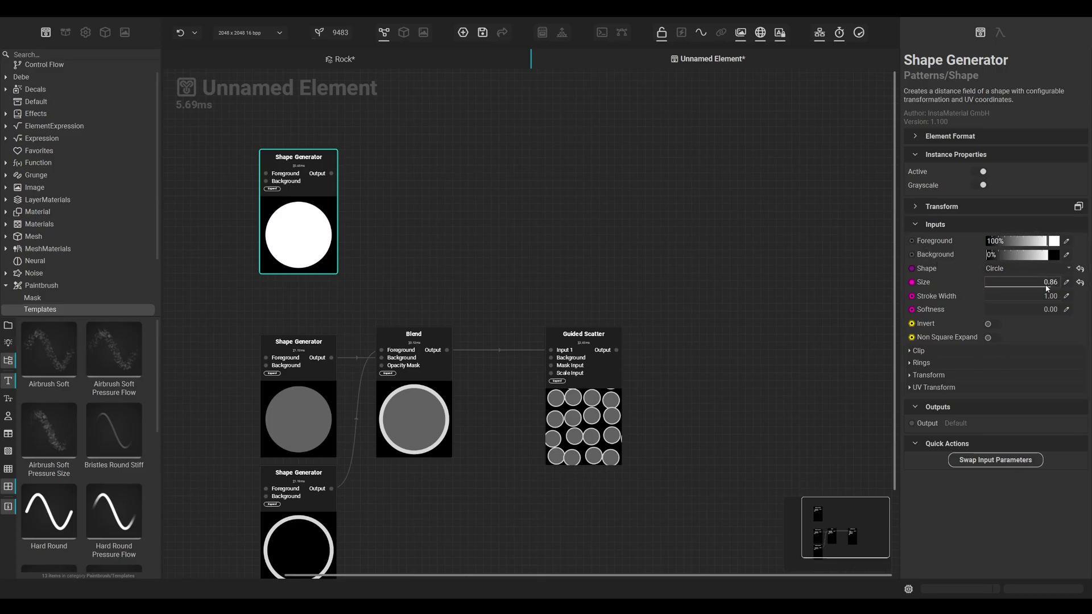
{"action": "left_click_drag", "start_coordinate": [993, 315], "coordinate": [1047, 314]}
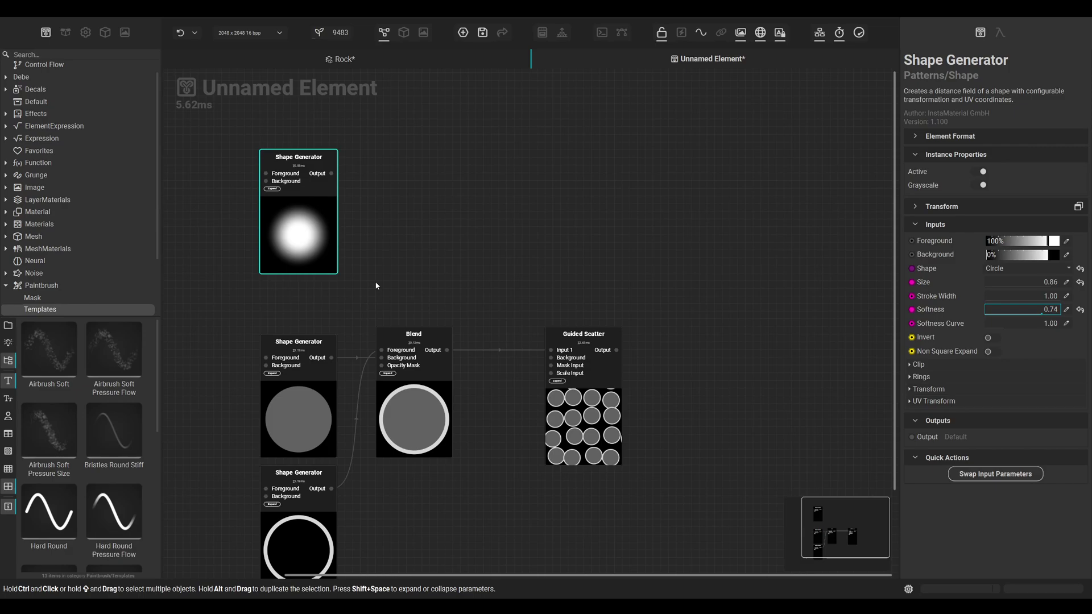
Step: Move the soft circle Shape Generator slightly down and connect its output to the Guided Scatter's Scale Input
{"action": "left_click_drag", "start_coordinate": [323, 245], "coordinate": [323, 267]}
{"action": "left_click_drag", "start_coordinate": [331, 196], "coordinate": [565, 369]}
{"action": "left_click", "coordinate": [316, 240]}
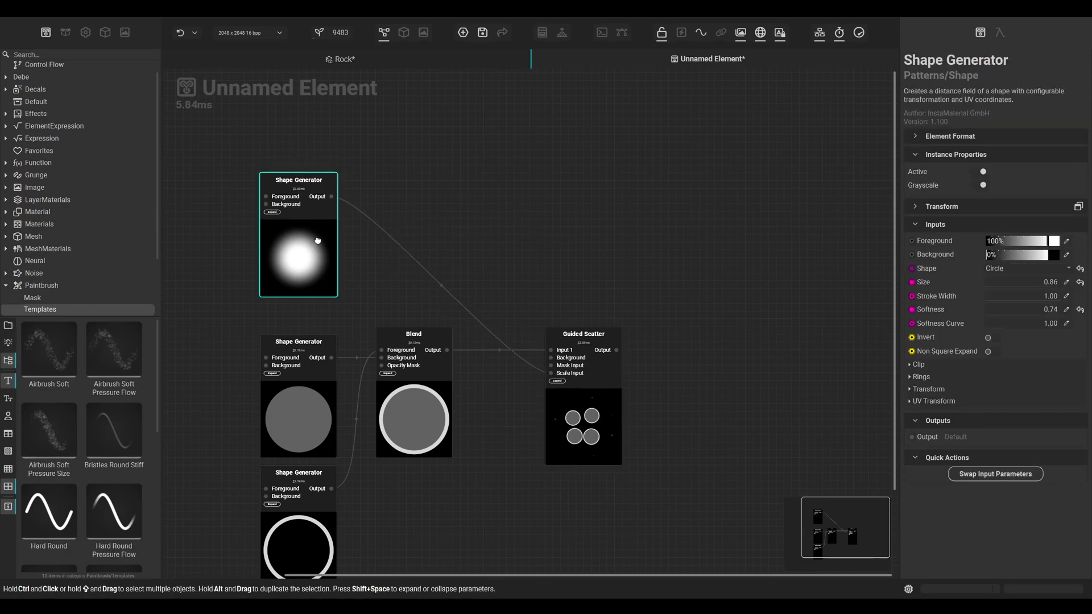
Step: Convert the soft circle with a Grayscale to Mask node and connect its output to the Guided Scatter's Mask Input
{"action": "middle_click_drag", "start_coordinate": [316, 260], "coordinate": [313, 314]}
{"action": "left_click_drag", "start_coordinate": [329, 250], "coordinate": [388, 256]}
{"action": "right_click", "coordinate": [412, 254]}
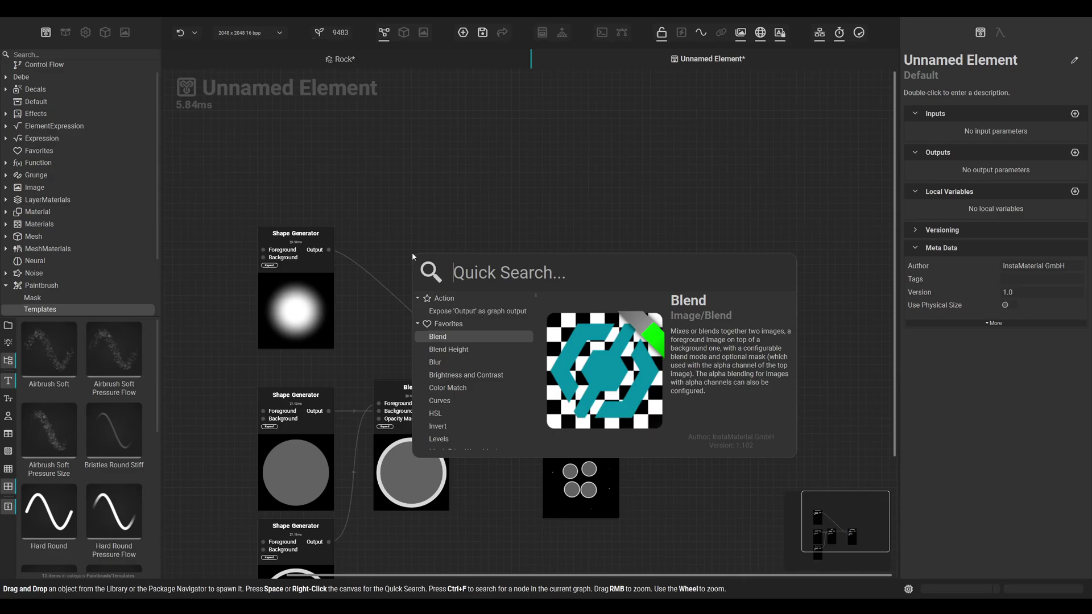
{"action": "type", "text": "grays"}
{"action": "key", "text": "Return"}
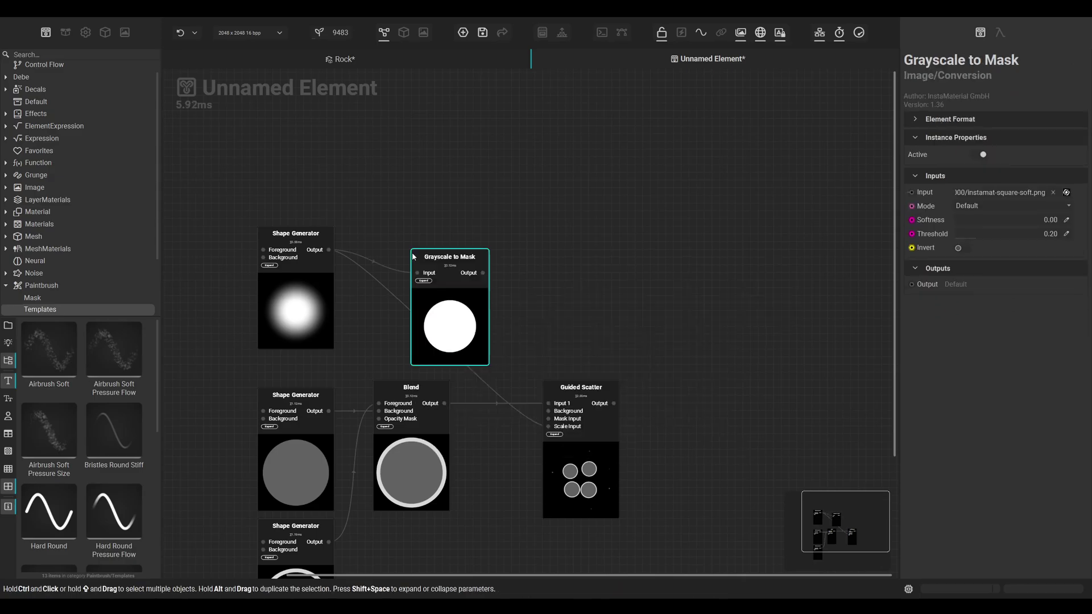
{"action": "left_click_drag", "start_coordinate": [449, 256], "coordinate": [550, 420]}
Step: Show the Guided Scatter result in the image preview and set its Count to 12 in both X and Y
{"action": "left_click", "coordinate": [592, 473]}
{"action": "key", "text": "Tab"}
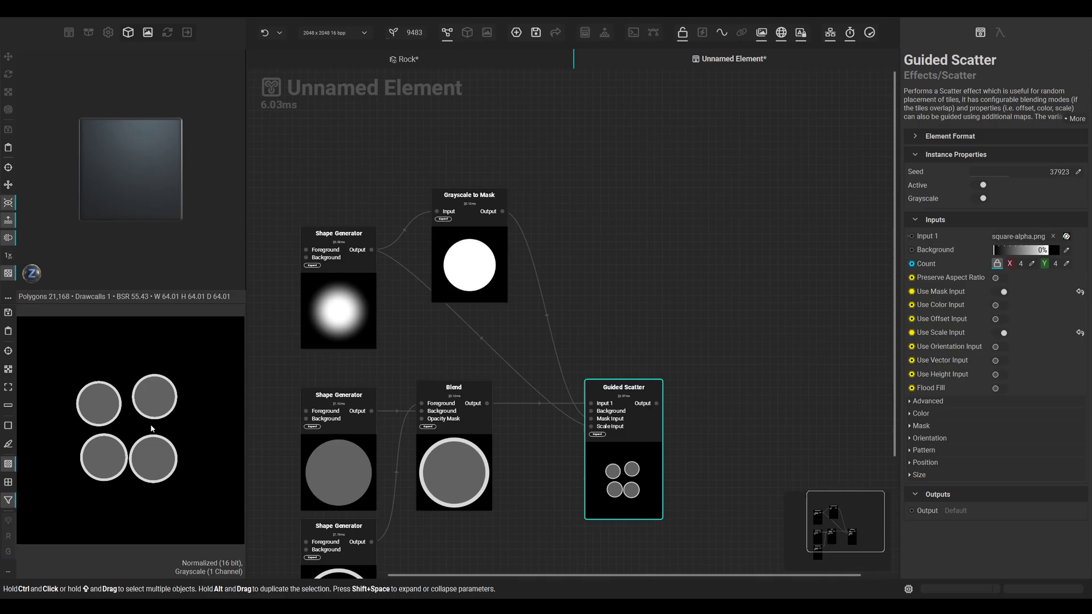
{"action": "right_click_drag", "start_coordinate": [151, 431], "coordinate": [230, 424]}
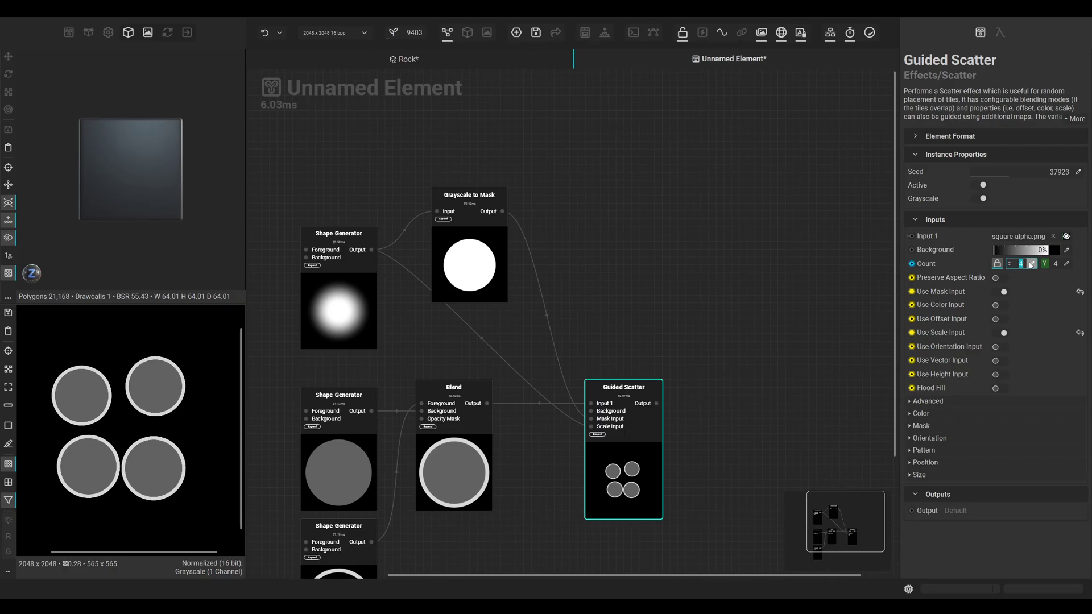
{"action": "type", "text": "12"}
{"action": "key", "text": "Return"}
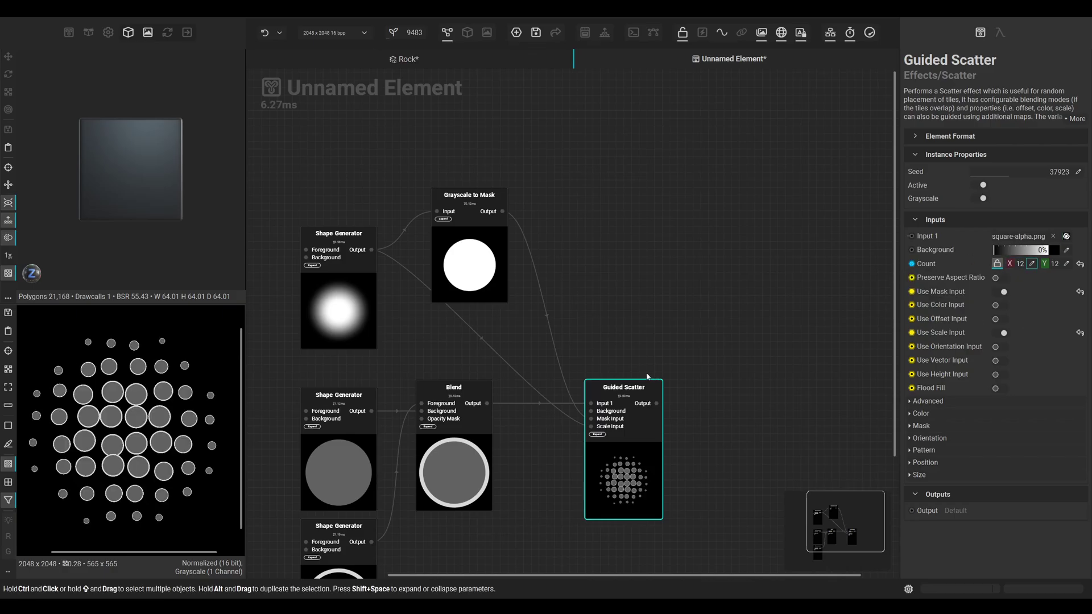
Step: Set the Guided Scatter's color Blend Mode to Maximum and its Luminance Variance to 1.00
{"action": "left_click", "coordinate": [933, 413]}
{"action": "left_click", "coordinate": [1018, 426]}
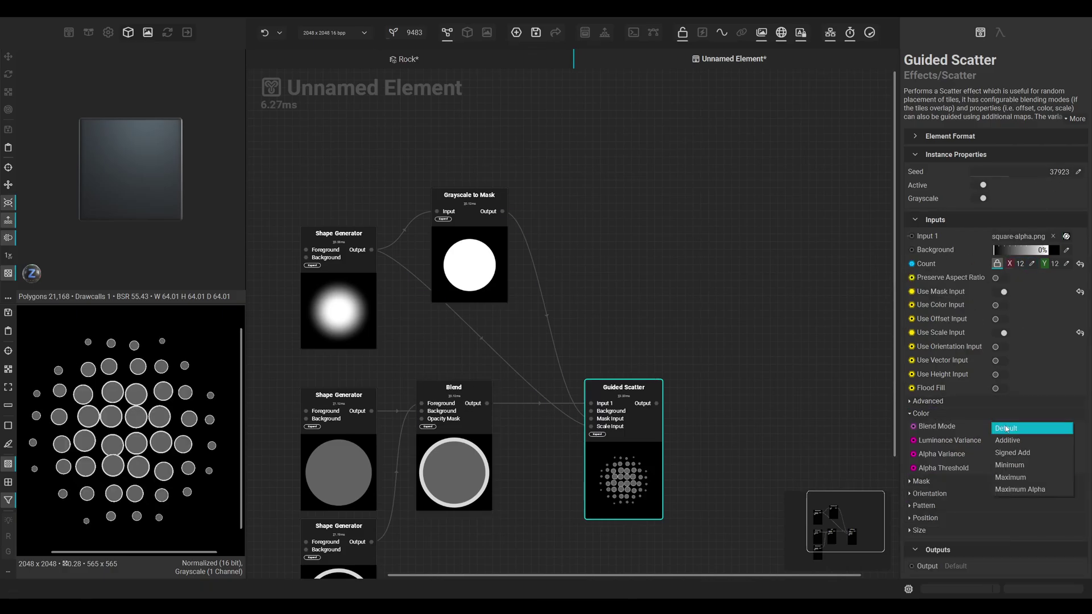
{"action": "left_click", "coordinate": [1019, 478]}
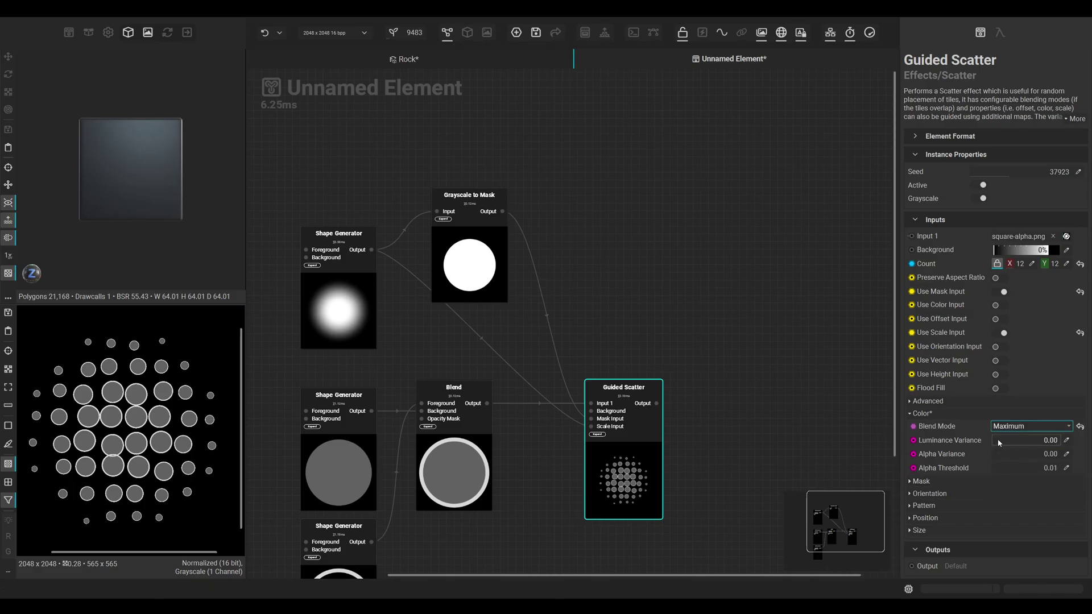
{"action": "left_click_drag", "start_coordinate": [999, 443], "coordinate": [1077, 446]}
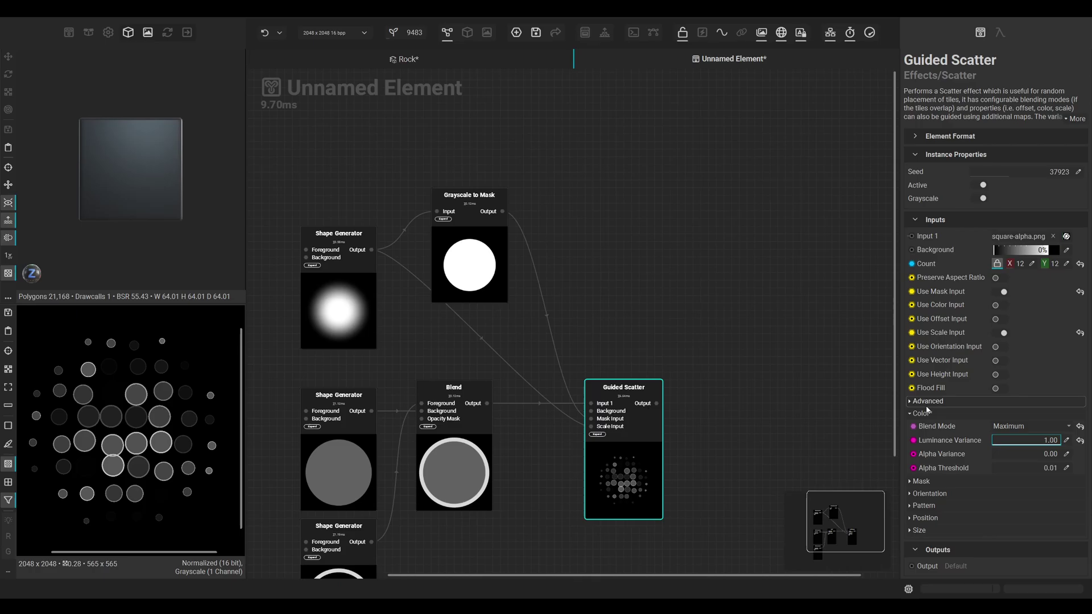
Step: Set the Guided Scatter's size Variance to 0.55 in X and 0.50 in Y
{"action": "left_click", "coordinate": [927, 530]}
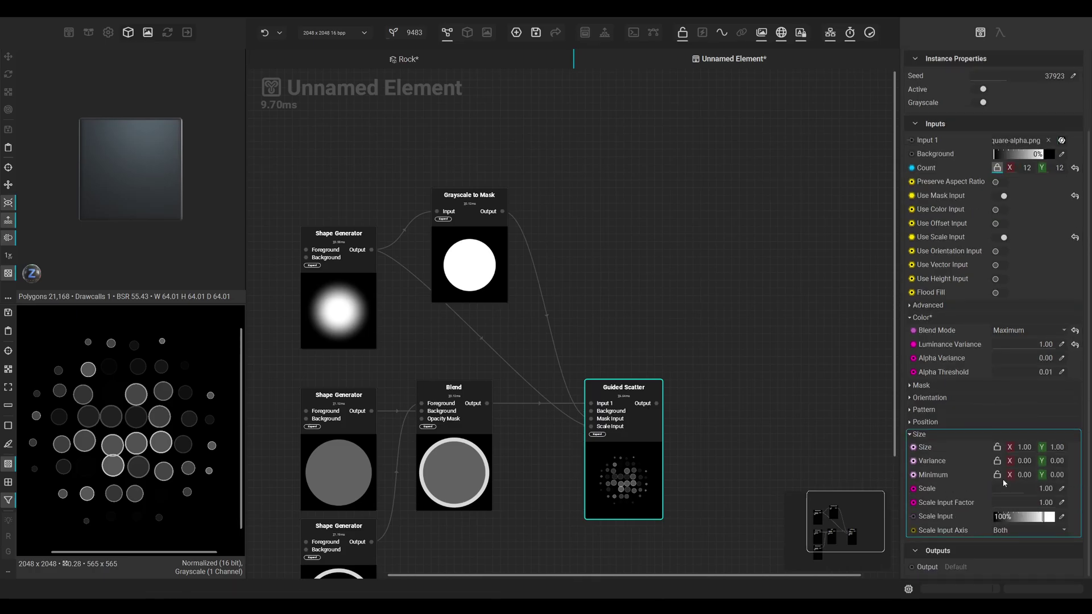
{"action": "left_click_drag", "start_coordinate": [1021, 463], "coordinate": [1051, 466]}
{"action": "left_click", "coordinate": [1054, 465]}
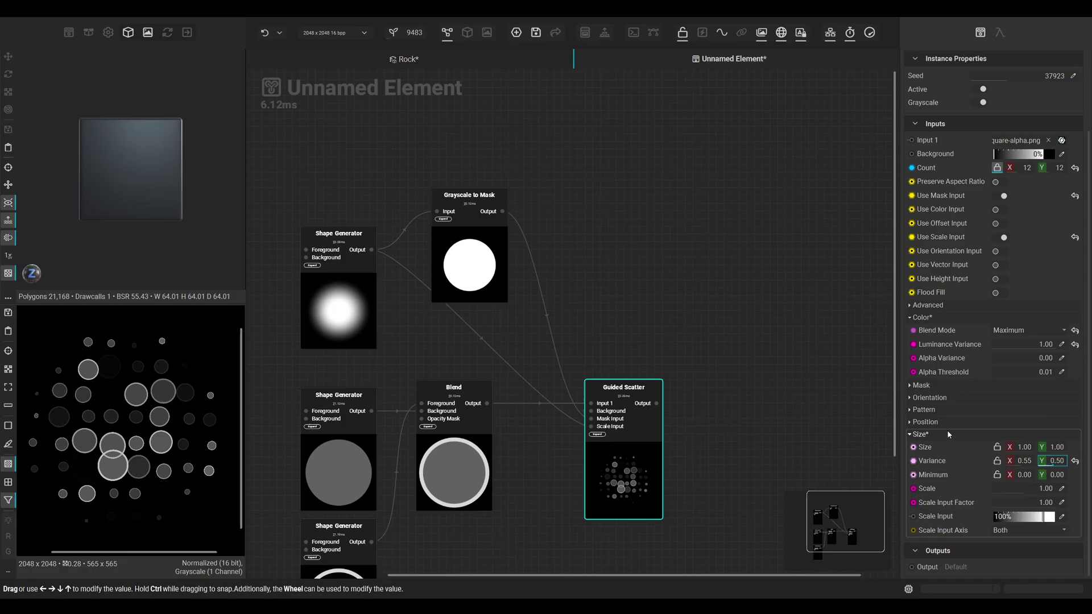
Step: Set the Guided Scatter's position Offset to 0.50 and Offset Variance to 0.95 on both axes, with Disorder Variance 0.98
{"action": "left_click", "coordinate": [928, 422]}
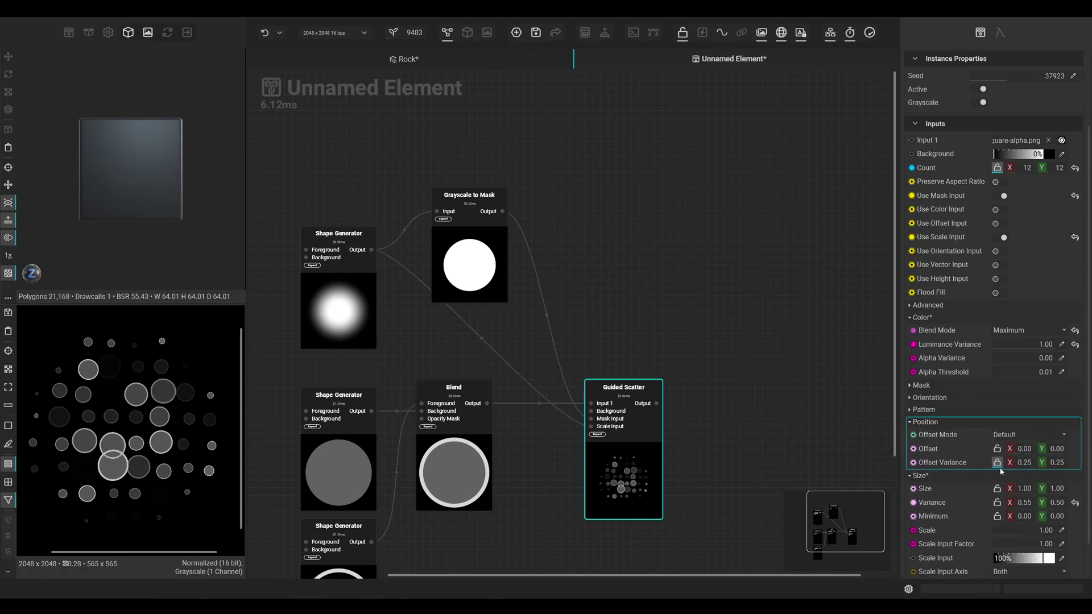
{"action": "left_click_drag", "start_coordinate": [1014, 467], "coordinate": [1026, 450]}
{"action": "type", "text": ".5"}
{"action": "key", "text": "Return"}
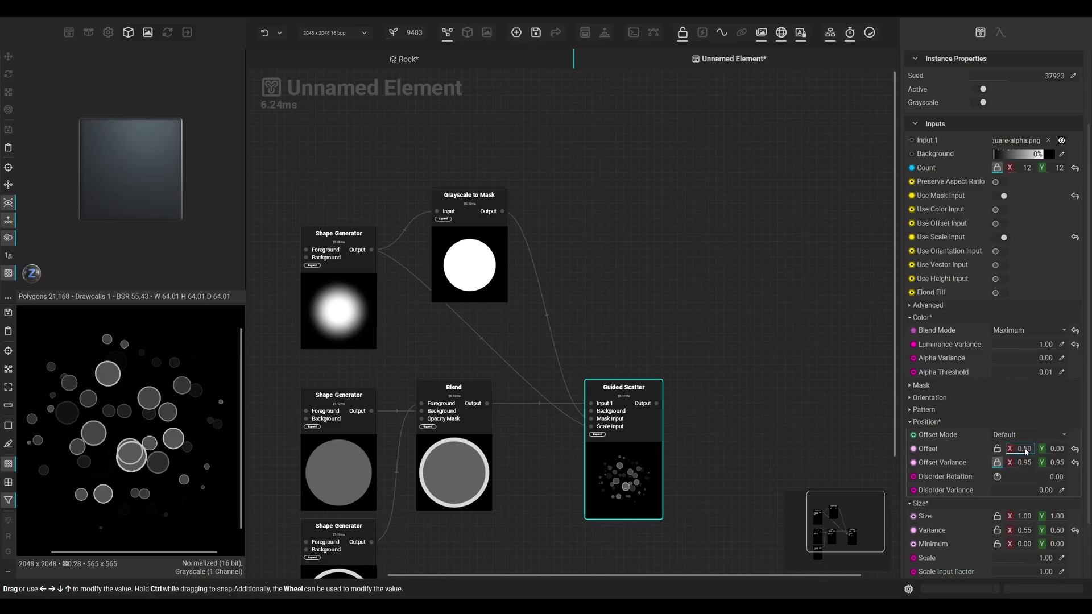
{"action": "left_click", "coordinate": [998, 449]}
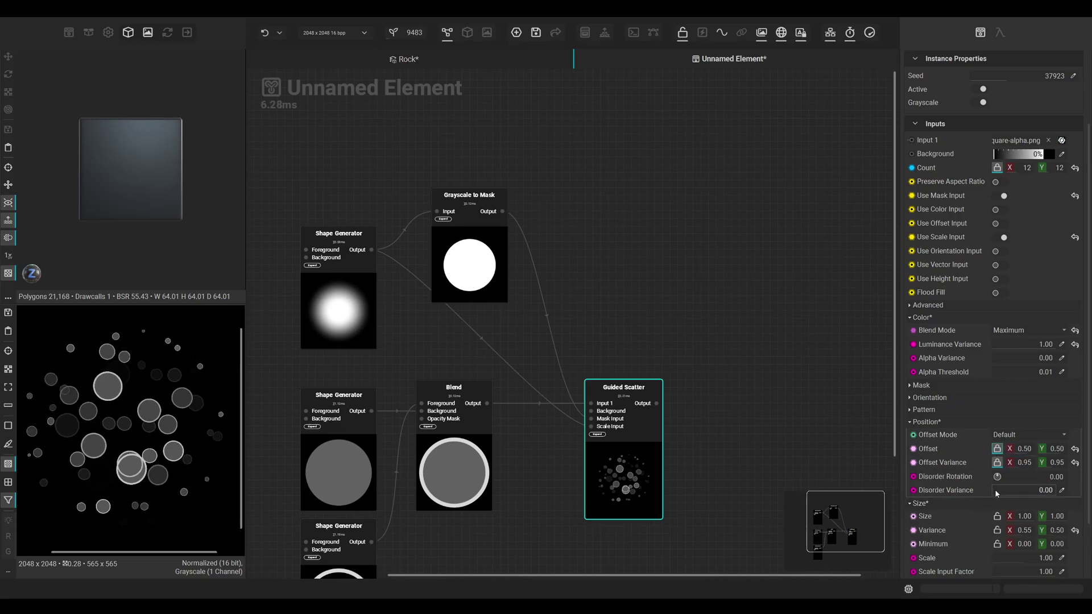
{"action": "left_click_drag", "start_coordinate": [997, 494], "coordinate": [1058, 491]}
{"action": "scroll", "coordinate": [151, 421], "scroll_direction": "down", "scroll_amount": 3}
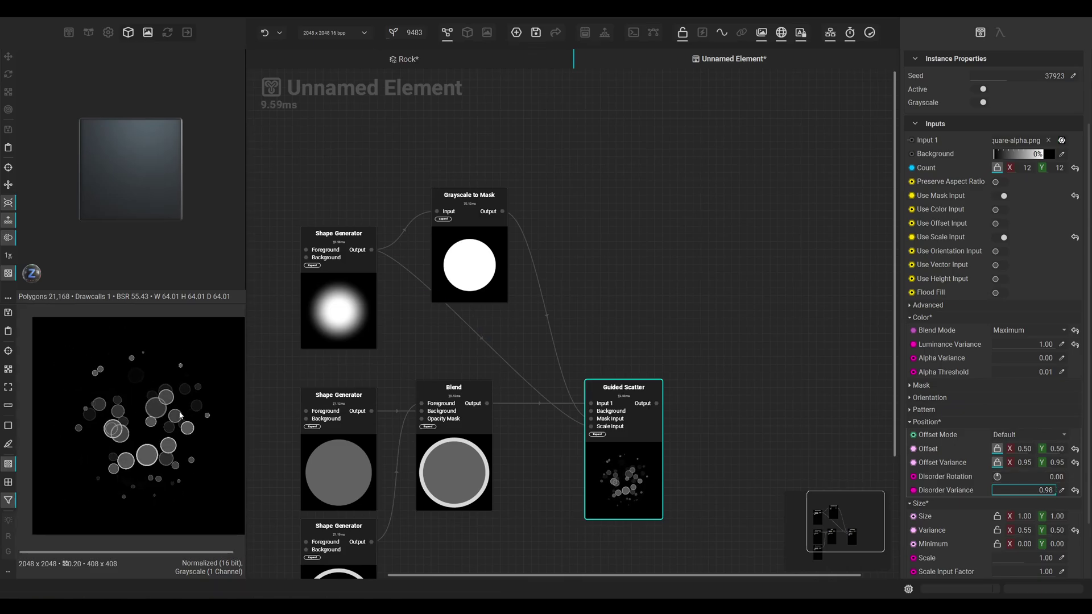
Step: Duplicate the Guided Scatter node with its connections below the original, giving the copy seed 5325 and a Count of 21 by 21
{"action": "middle_click_drag", "start_coordinate": [645, 323], "coordinate": [629, 254]}
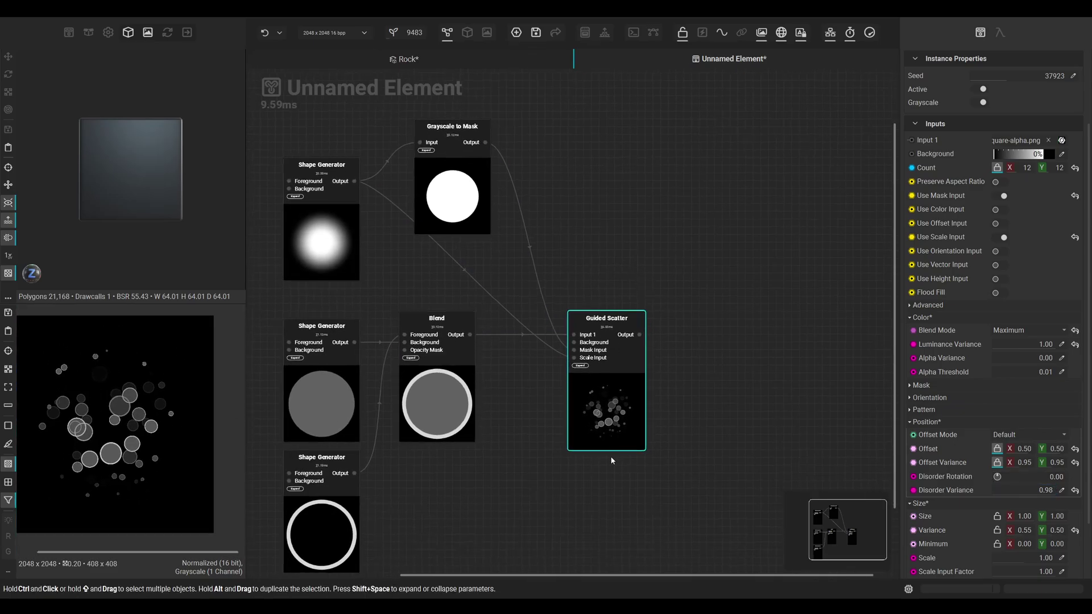
{"action": "middle_click_drag", "start_coordinate": [613, 461], "coordinate": [602, 395]}
{"action": "left_click_drag", "start_coordinate": [609, 370], "coordinate": [609, 523], "text": "alt"}
{"action": "left_click_drag", "start_coordinate": [1019, 268], "coordinate": [1025, 269]}
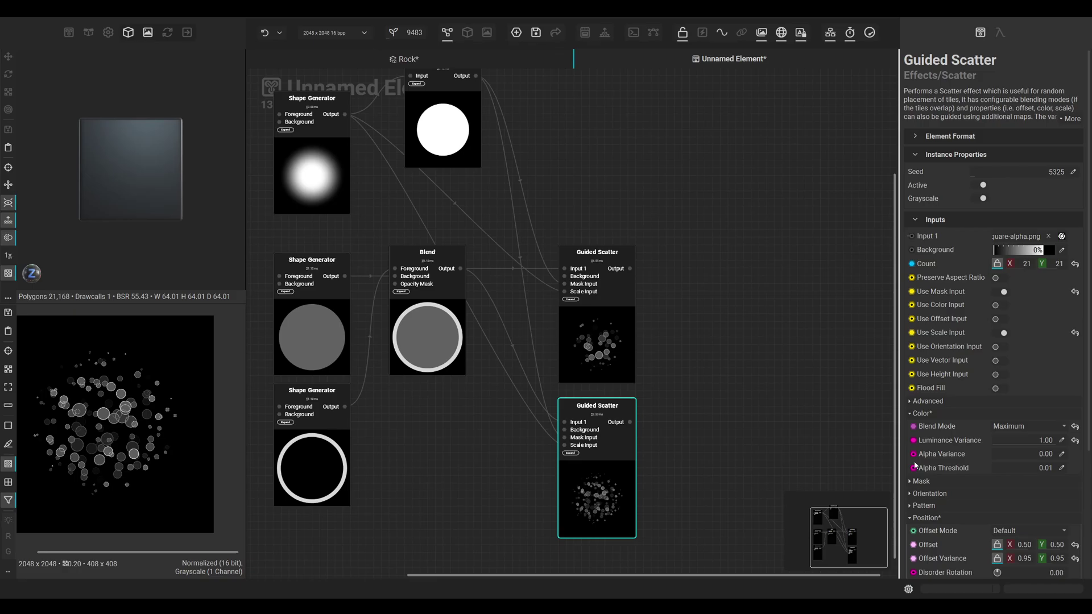
Step: Reduce the duplicated Guided Scatter's size Scale to 0.62
{"action": "scroll", "coordinate": [937, 500], "scroll_direction": "down", "scroll_amount": 3}
{"action": "scroll", "coordinate": [936, 501], "scroll_direction": "down", "scroll_amount": 1}
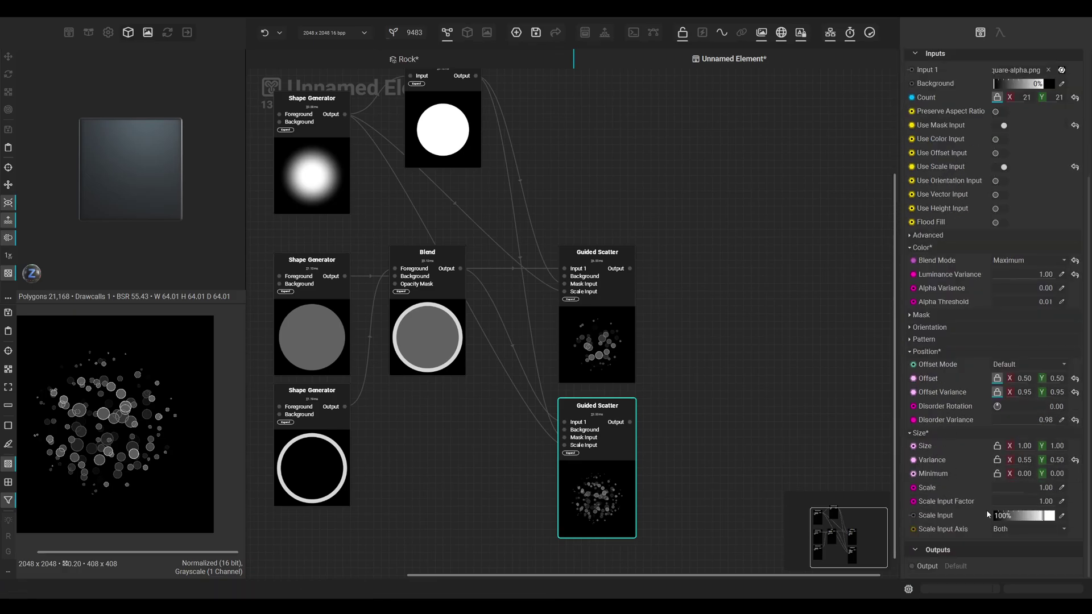
{"action": "left_click_drag", "start_coordinate": [1018, 488], "coordinate": [1013, 488]}
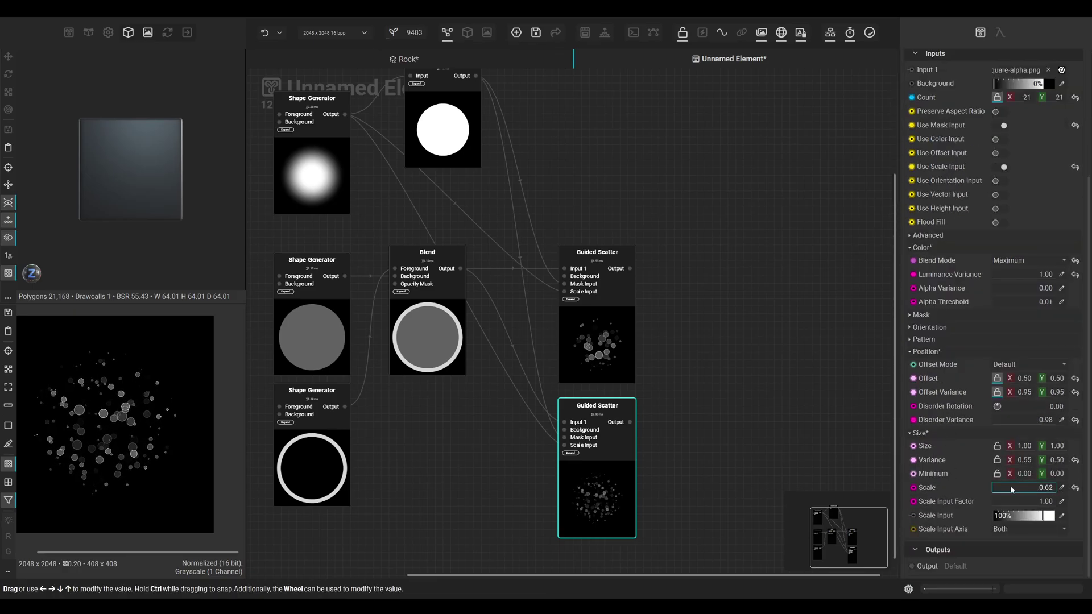
Step: Add a Levels node after the second Guided Scatter and lower its output white level to darken the circles
{"action": "middle_click_drag", "start_coordinate": [642, 435], "coordinate": [580, 462]}
{"action": "left_click", "coordinate": [588, 448]}
{"action": "right_click", "coordinate": [620, 445]}
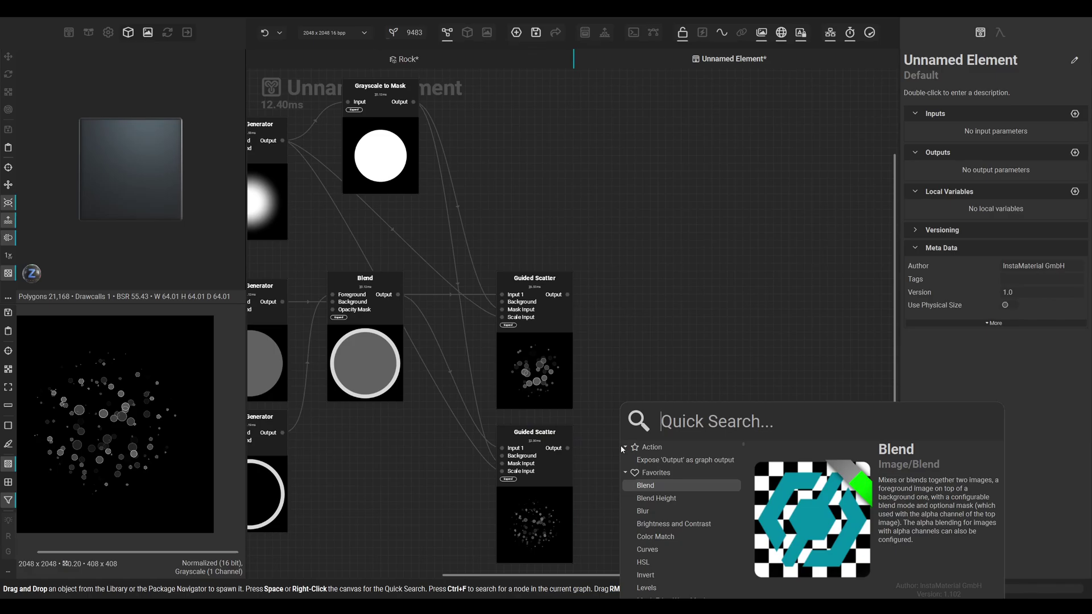
{"action": "type", "text": "levels"}
{"action": "key", "text": "Return"}
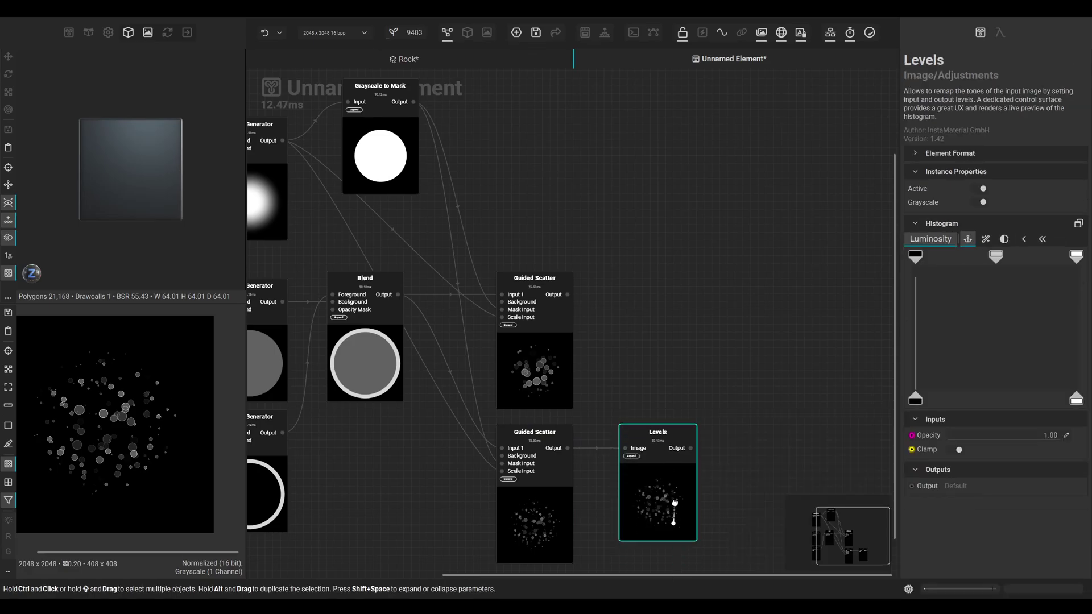
{"action": "left_click_drag", "start_coordinate": [1077, 400], "coordinate": [1010, 401]}
Step: Combine the Levels output and the first Guided Scatter output in a new Blend node using the Maximum mode
{"action": "left_click", "coordinate": [737, 436]}
{"action": "right_click", "coordinate": [722, 408]}
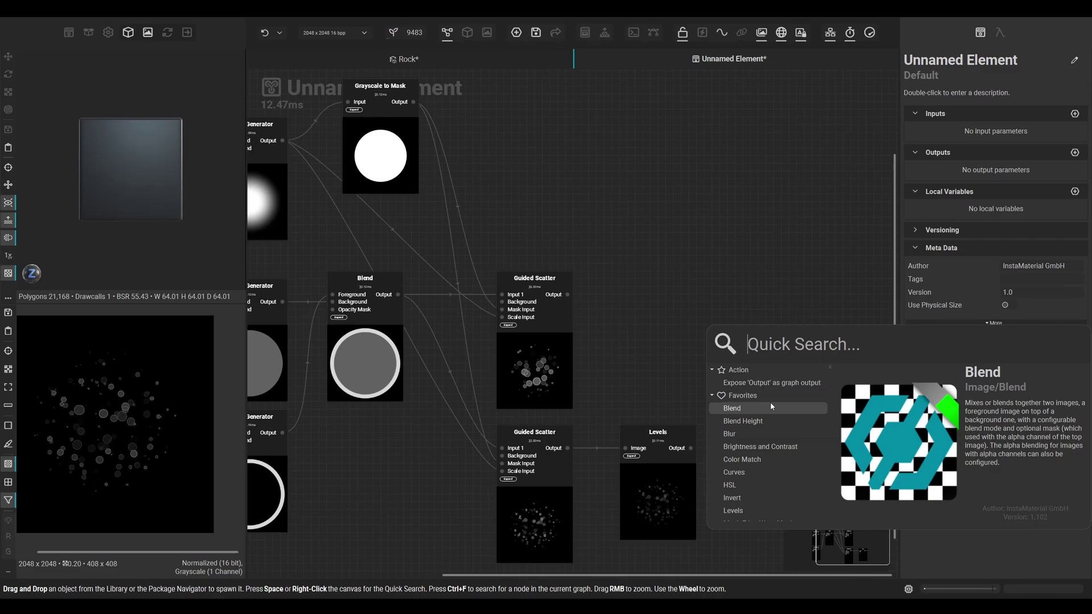
{"action": "left_click", "coordinate": [762, 410]}
{"action": "left_click_drag", "start_coordinate": [568, 294], "coordinate": [780, 386]}
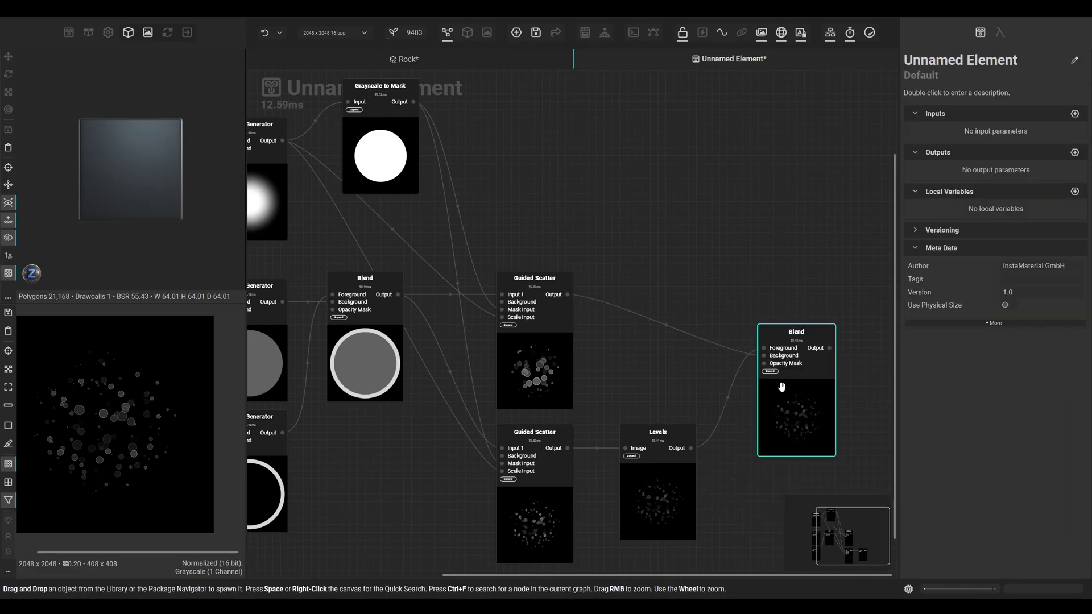
{"action": "left_click", "coordinate": [775, 336]}
{"action": "left_click_drag", "start_coordinate": [775, 336], "coordinate": [775, 329]}
{"action": "left_click", "coordinate": [1012, 251]}
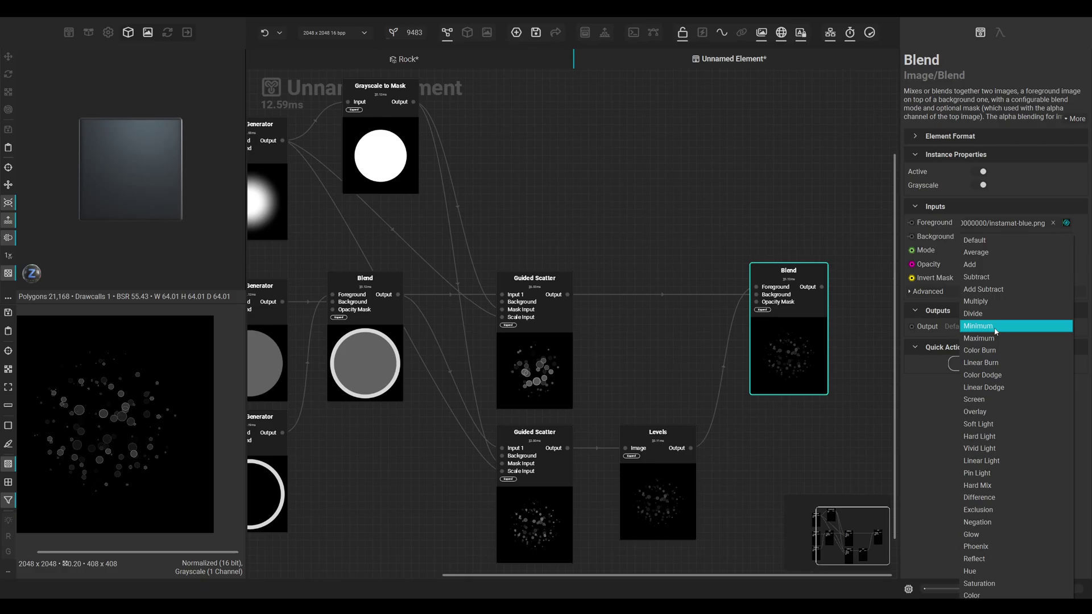
{"action": "left_click", "coordinate": [979, 338]}
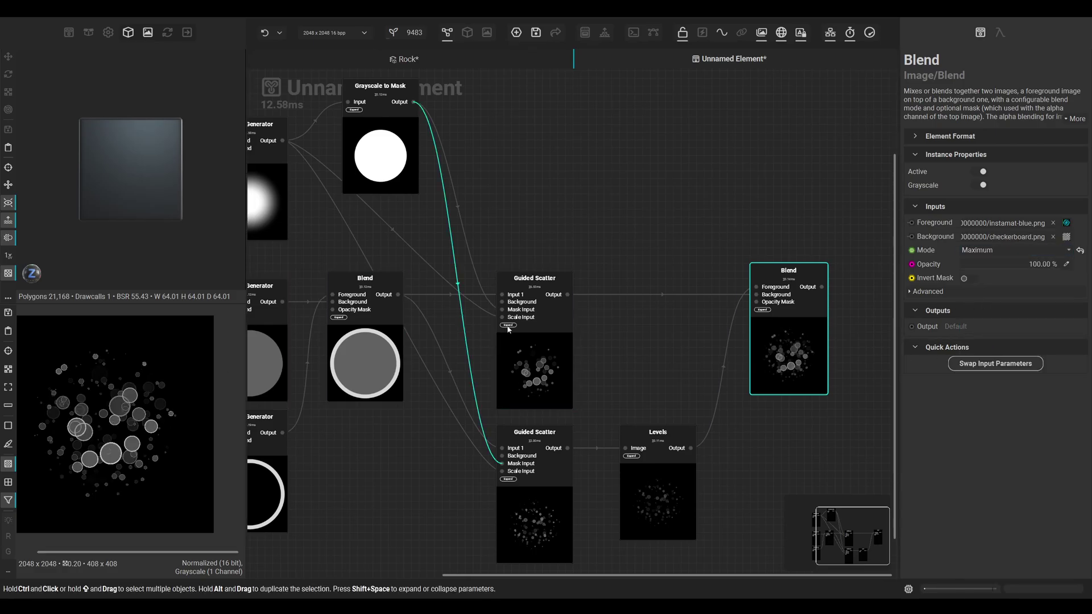
Step: Find the Eroded Moisture grunge node with the quick search, place it above the last Blend node and preview it
{"action": "left_click", "coordinate": [664, 200]}
{"action": "middle_click_drag", "start_coordinate": [713, 182], "coordinate": [558, 268]}
{"action": "key", "text": "space"}
{"action": "type", "text": "erdoe"}
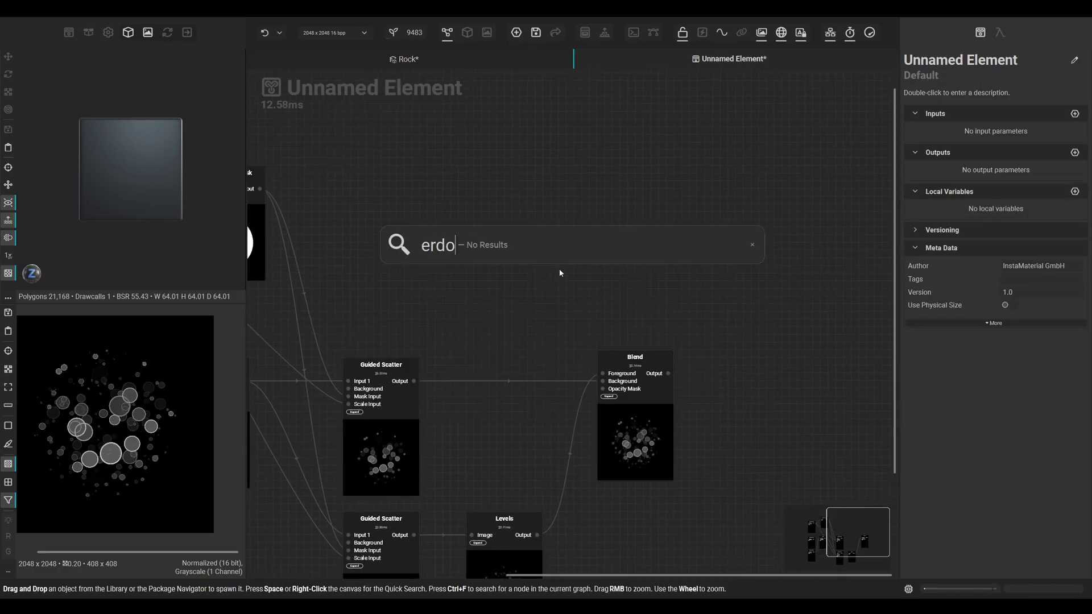
{"action": "key", "text": "BackSpace"}
{"action": "key", "text": "BackSpace"}
{"action": "key", "text": "BackSpace"}
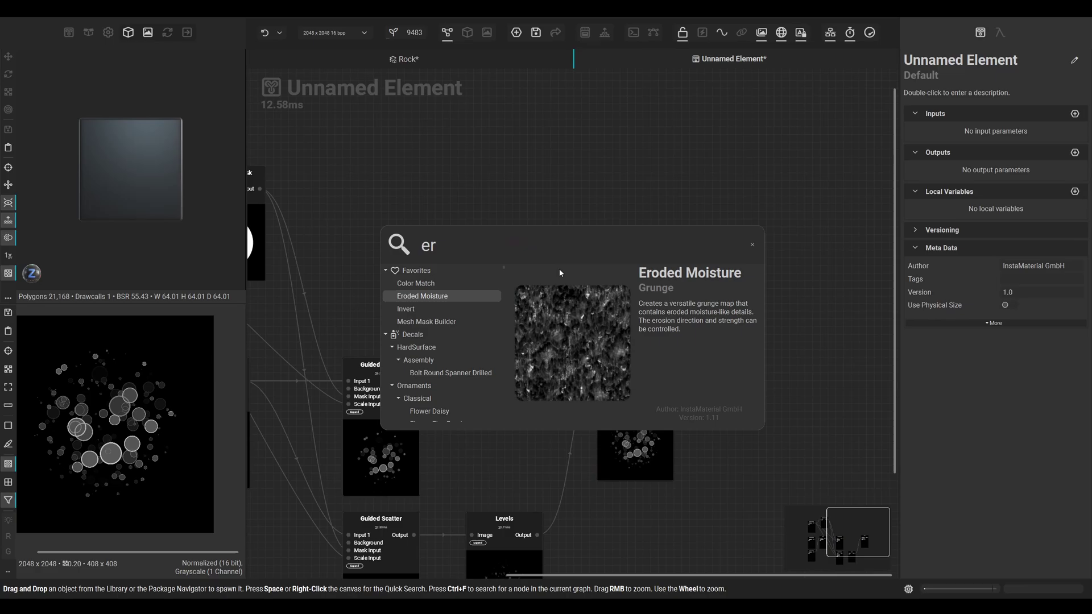
{"action": "key", "text": "Escape"}
{"action": "left_click_drag", "start_coordinate": [446, 285], "coordinate": [649, 292]}
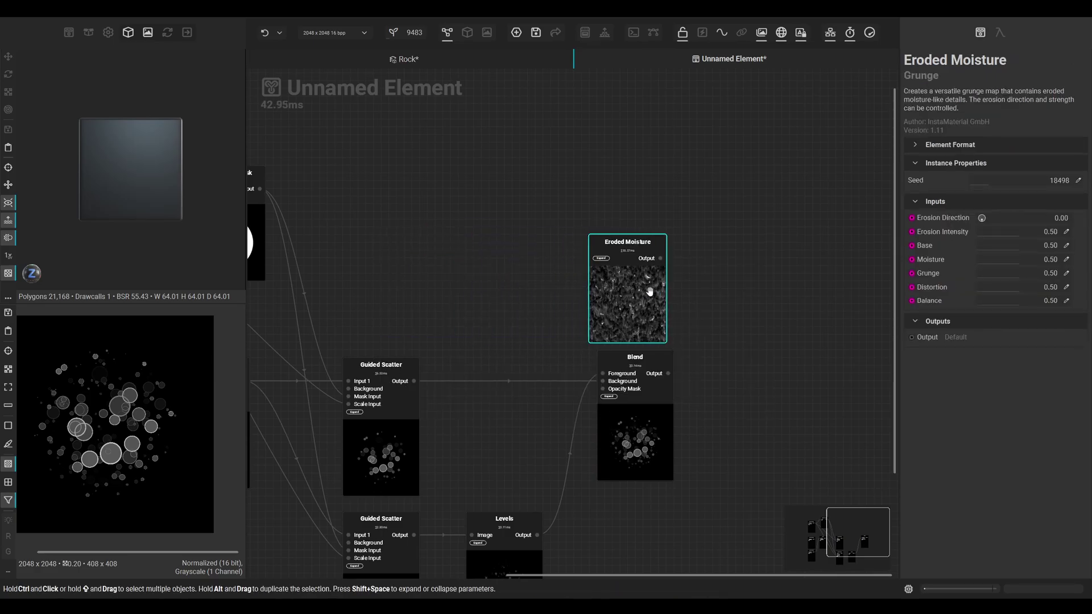
{"action": "double_click", "coordinate": [649, 292]}
Step: Combine the Eroded Moisture output with the scattered circles' Blend output in a new Blend node using the Multiply mode
{"action": "middle_click_drag", "start_coordinate": [528, 262], "coordinate": [387, 260]}
{"action": "left_click_drag", "start_coordinate": [520, 257], "coordinate": [573, 324]}
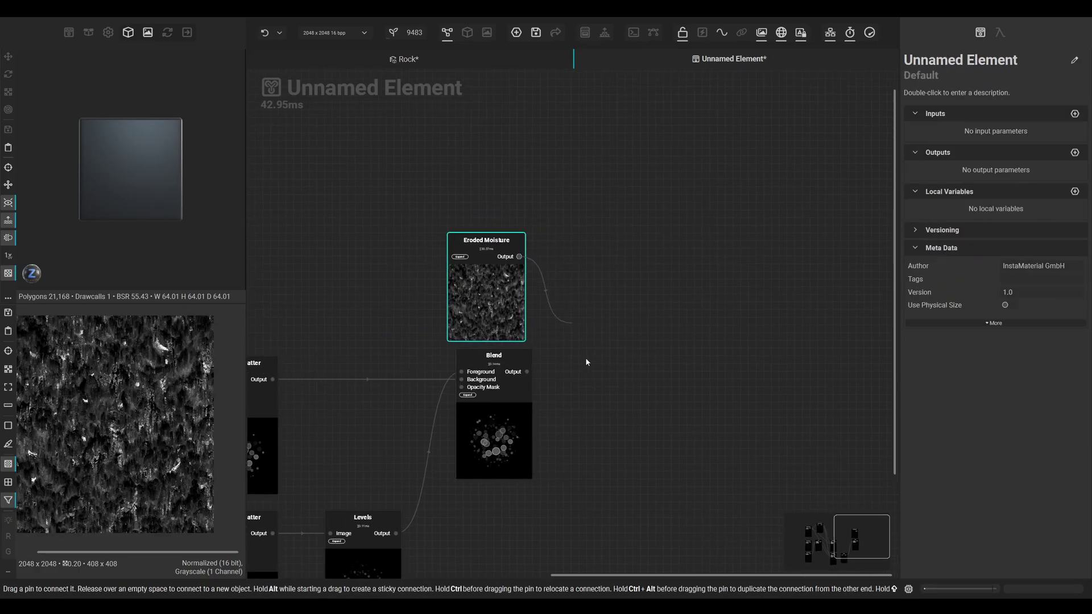
{"action": "left_click", "coordinate": [612, 405]}
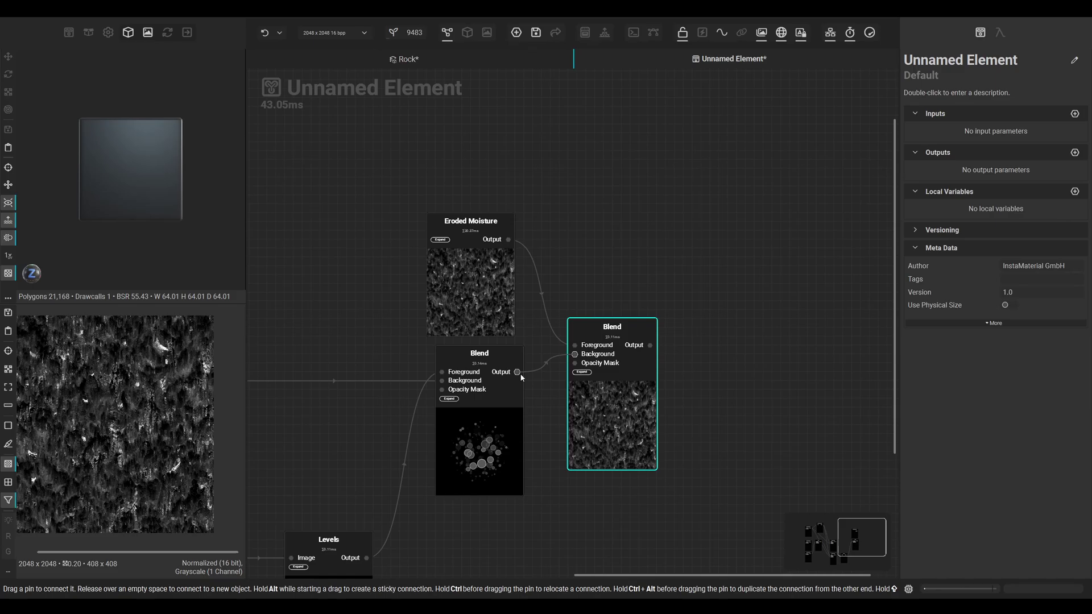
{"action": "left_click", "coordinate": [1013, 251]}
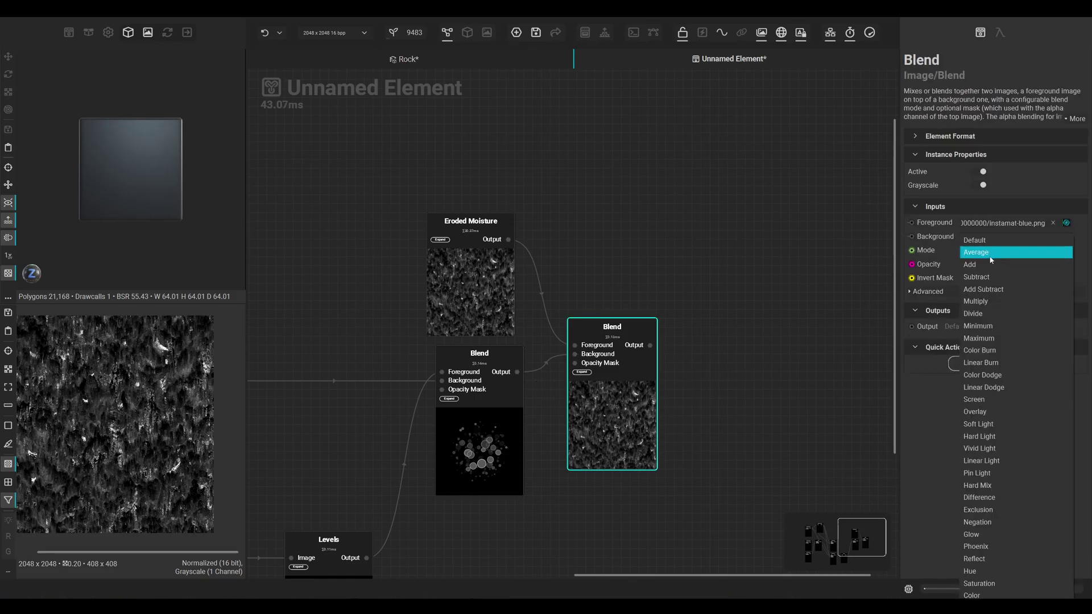
{"action": "left_click", "coordinate": [989, 303]}
{"action": "scroll", "coordinate": [138, 425], "scroll_direction": "up", "scroll_amount": 3}
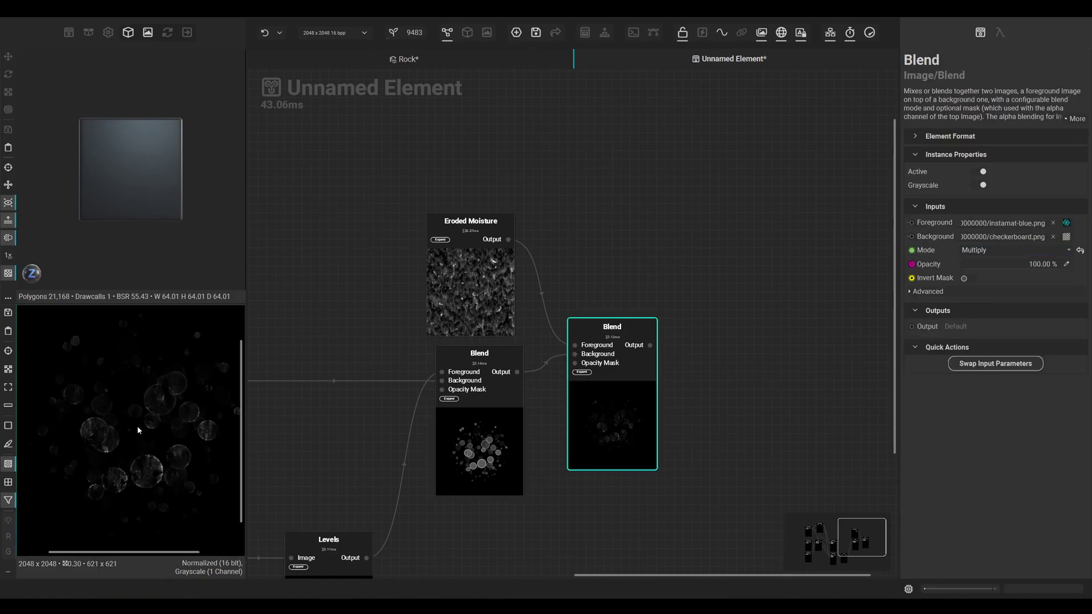
Step: Lower the Multiply Blend node's opacity to 57.67% and adjust the node's position in the graph
{"action": "left_click_drag", "start_coordinate": [1054, 266], "coordinate": [1027, 270]}
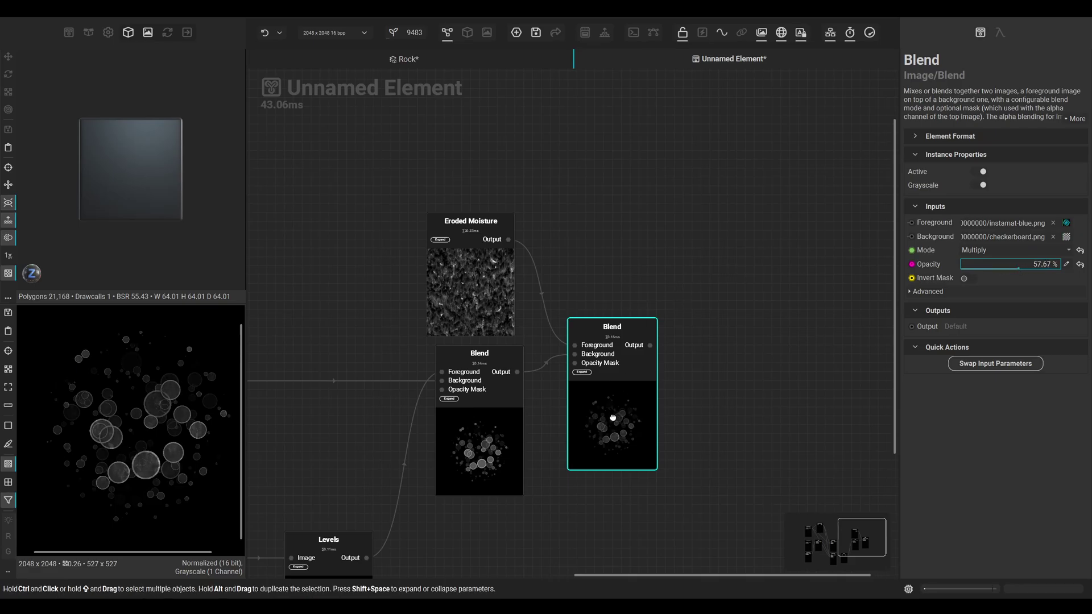
{"action": "left_click_drag", "start_coordinate": [613, 418], "coordinate": [615, 444]}
{"action": "middle_click_drag", "start_coordinate": [731, 392], "coordinate": [671, 383]}
{"action": "left_click_drag", "start_coordinate": [563, 430], "coordinate": [573, 419]}
Step: Expose the last Blend node's output as the graph output and place the Set Output node beside it
{"action": "left_click_drag", "start_coordinate": [599, 359], "coordinate": [687, 356]}
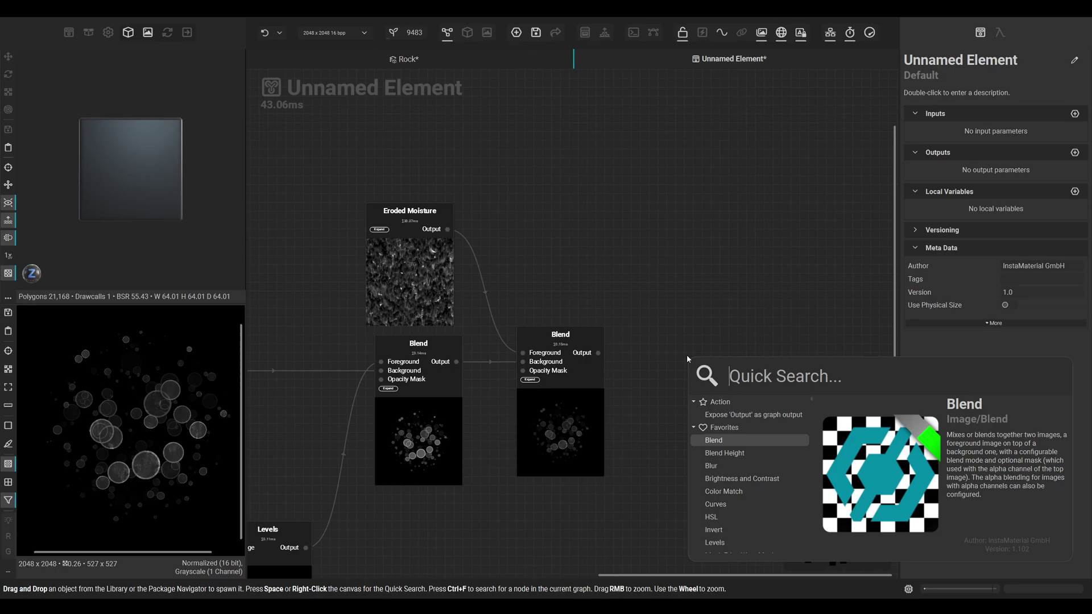
{"action": "type", "text": "Output"}
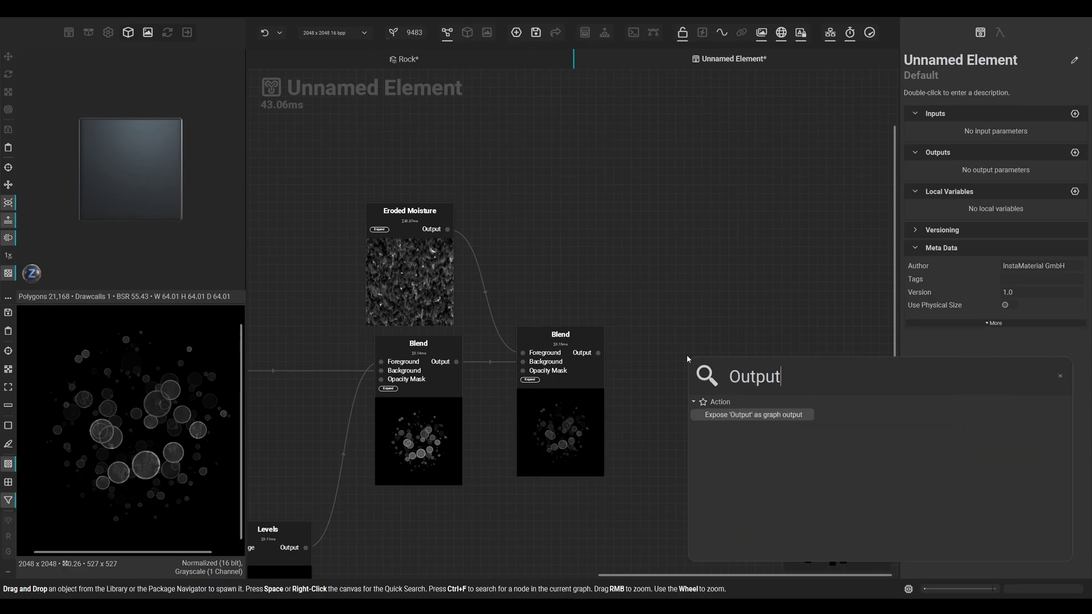
{"action": "key", "text": "Return"}
{"action": "left_click_drag", "start_coordinate": [700, 366], "coordinate": [705, 336]}
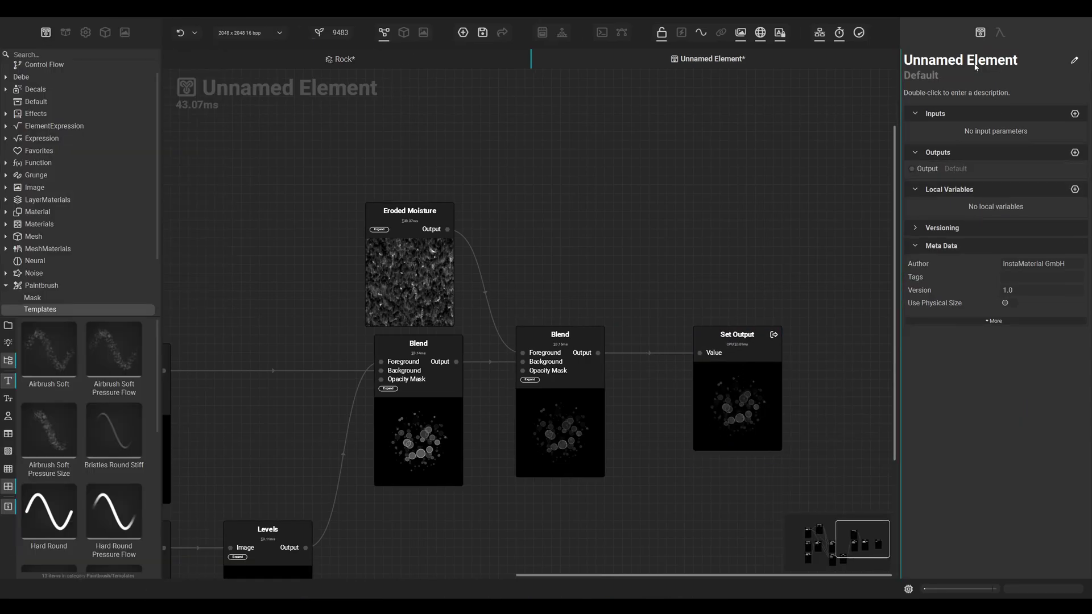
Step: Rename the unnamed element graph as TutorialBrush
{"action": "double_click", "coordinate": [976, 63]}
{"action": "type", "text": "T"}
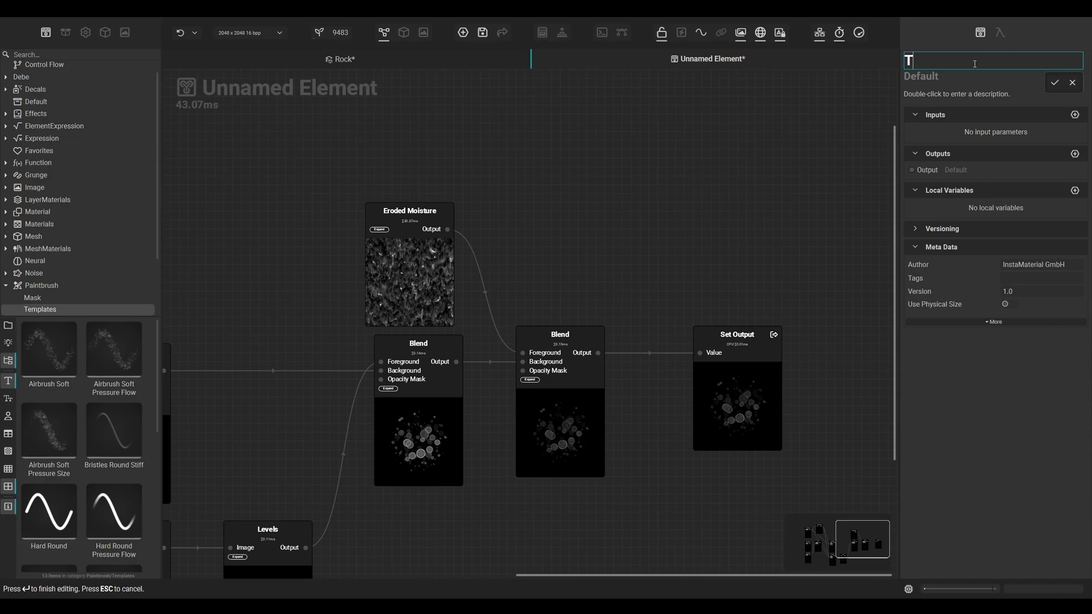
{"action": "type", "text": "utorialBrush"}
{"action": "key", "text": "Return"}
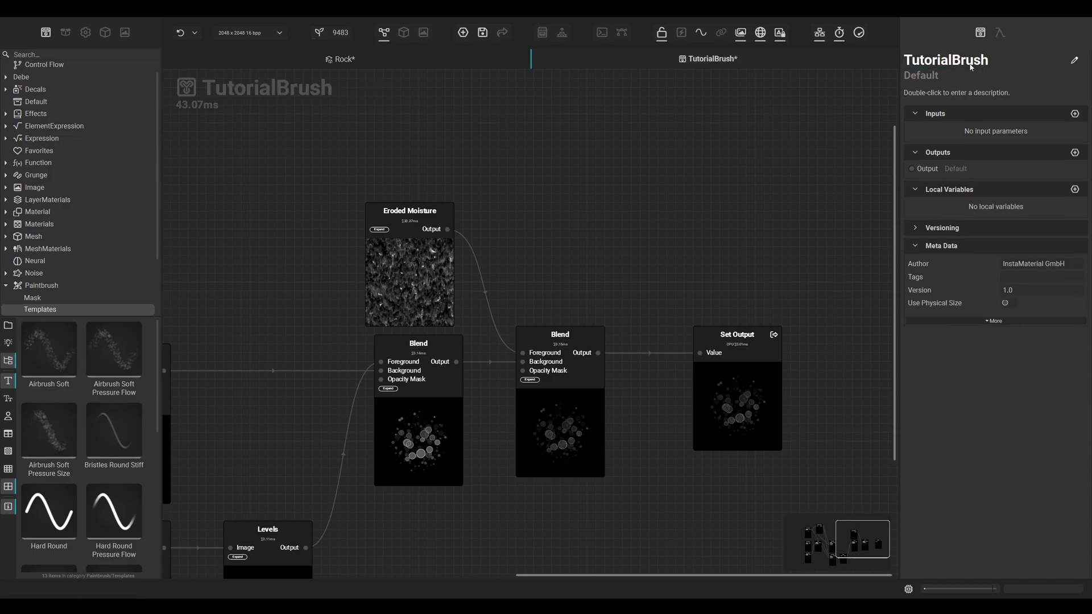
Step: Assign the element graph to the Paintbrush/Mask category and save it
{"action": "double_click", "coordinate": [955, 76]}
{"action": "type", "text": "Paint"}
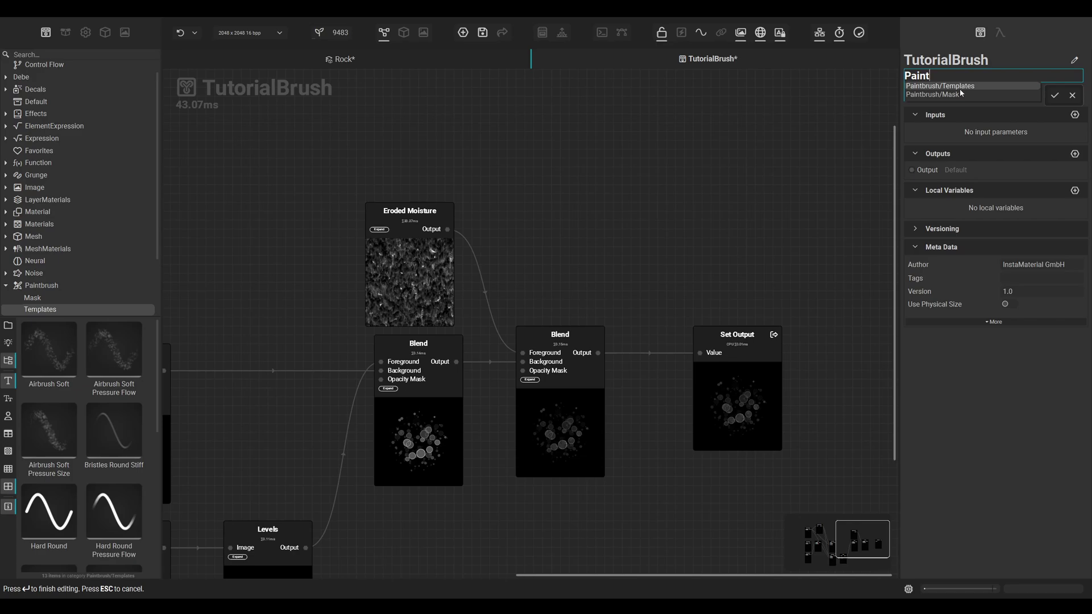
{"action": "left_click", "coordinate": [956, 95]}
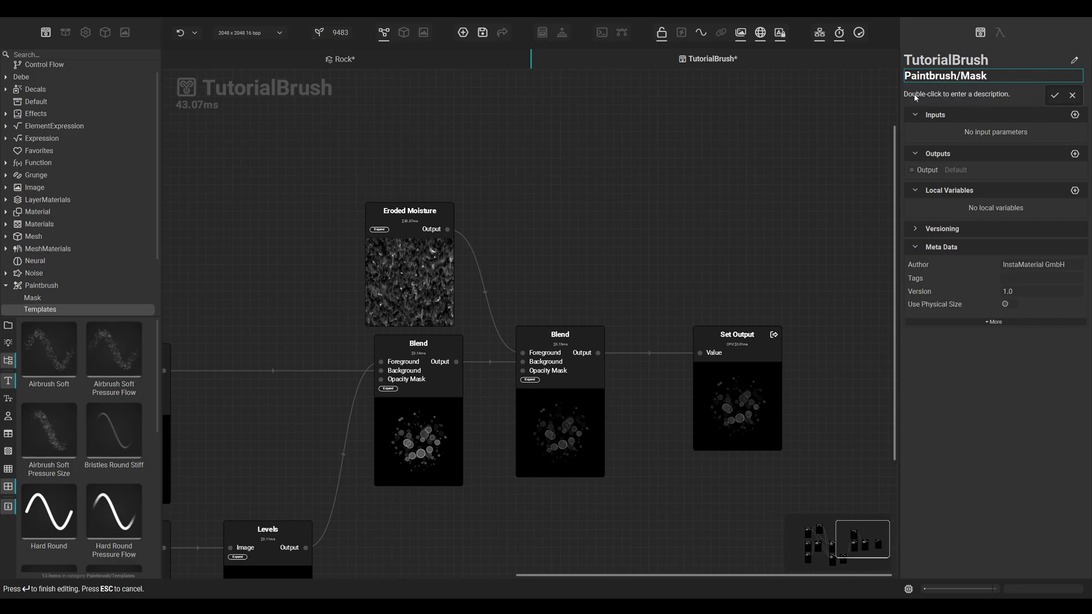
{"action": "left_click", "coordinate": [1055, 98]}
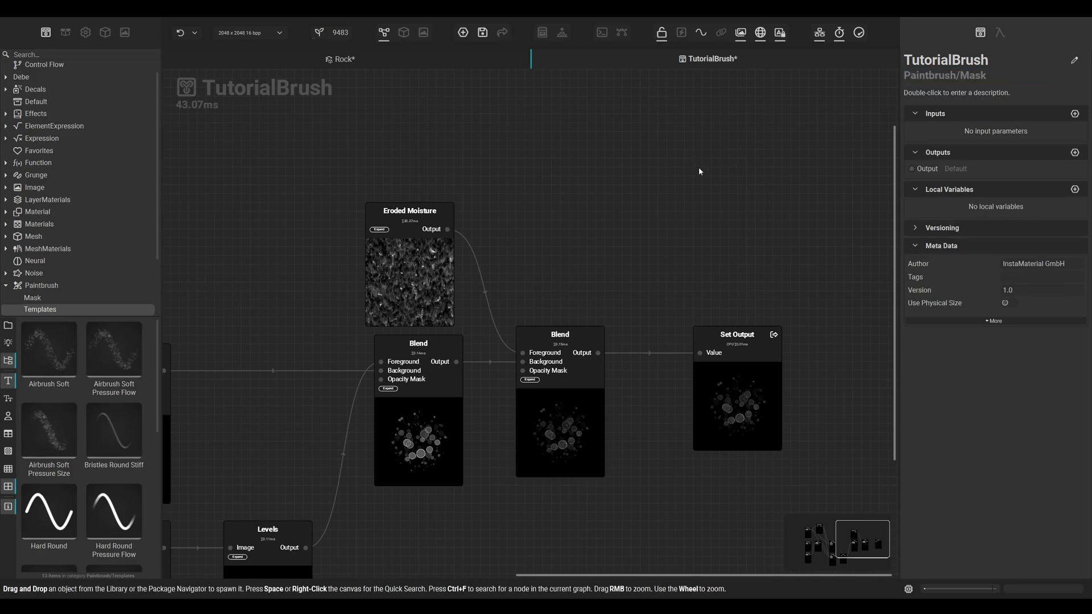
{"action": "key", "text": "ctrl+s"}
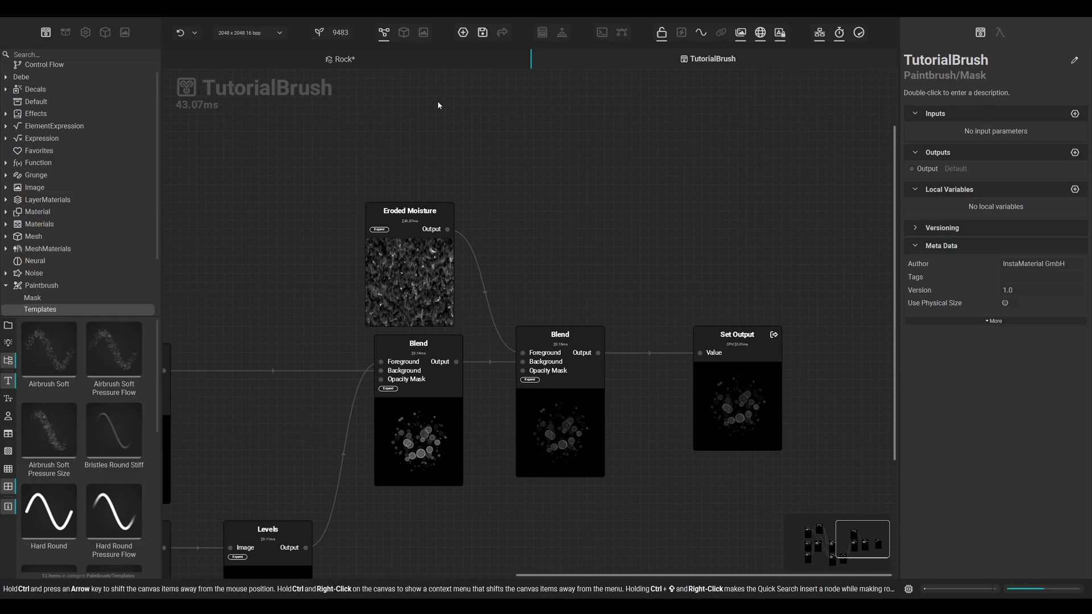
Step: Return to the Rock project and add a Multi-Channel Brush layer above the topmost layer
{"action": "left_click", "coordinate": [344, 58]}
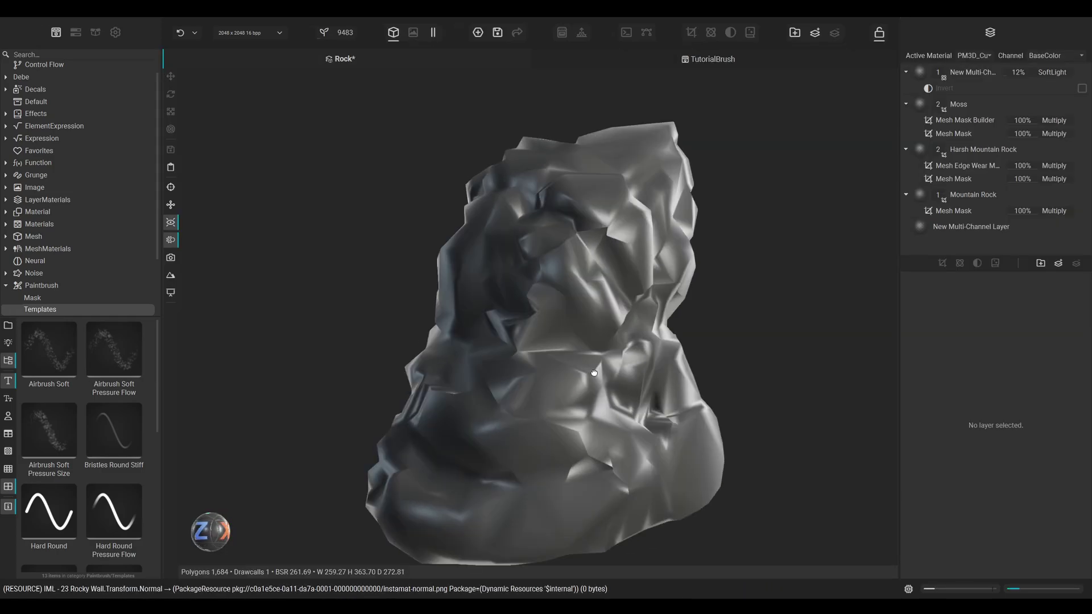
{"action": "left_click_drag", "start_coordinate": [549, 415], "coordinate": [528, 388], "text": "alt"}
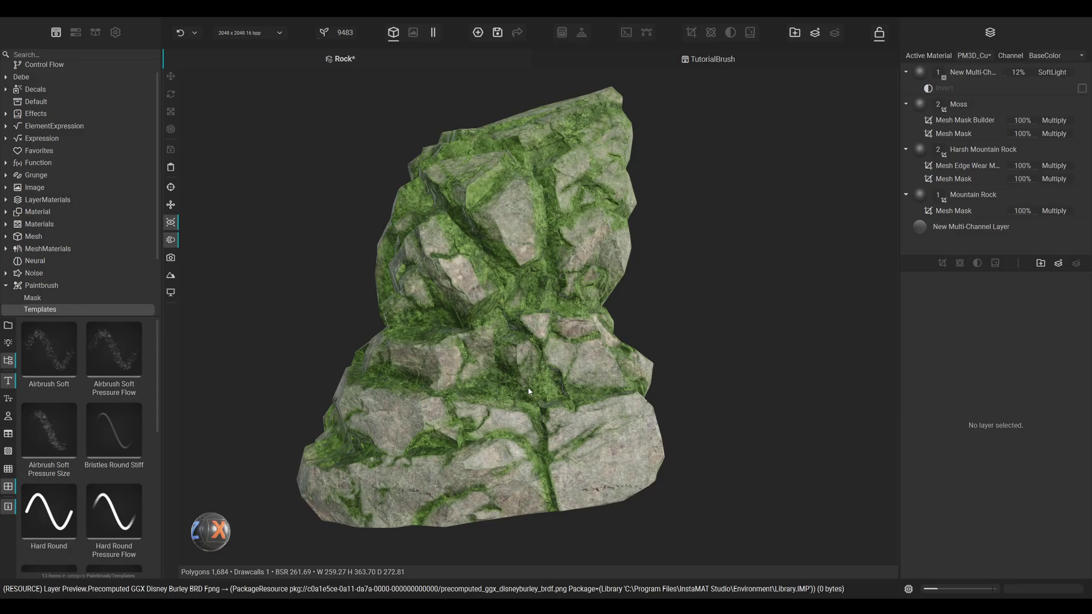
{"action": "left_click", "coordinate": [973, 72]}
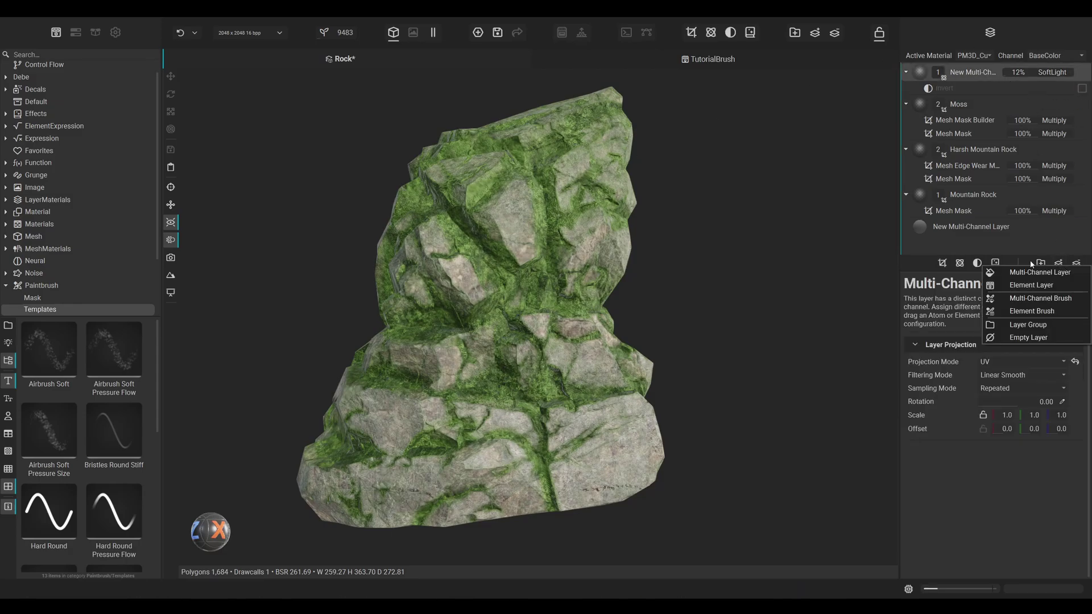
{"action": "left_click", "coordinate": [1056, 284]}
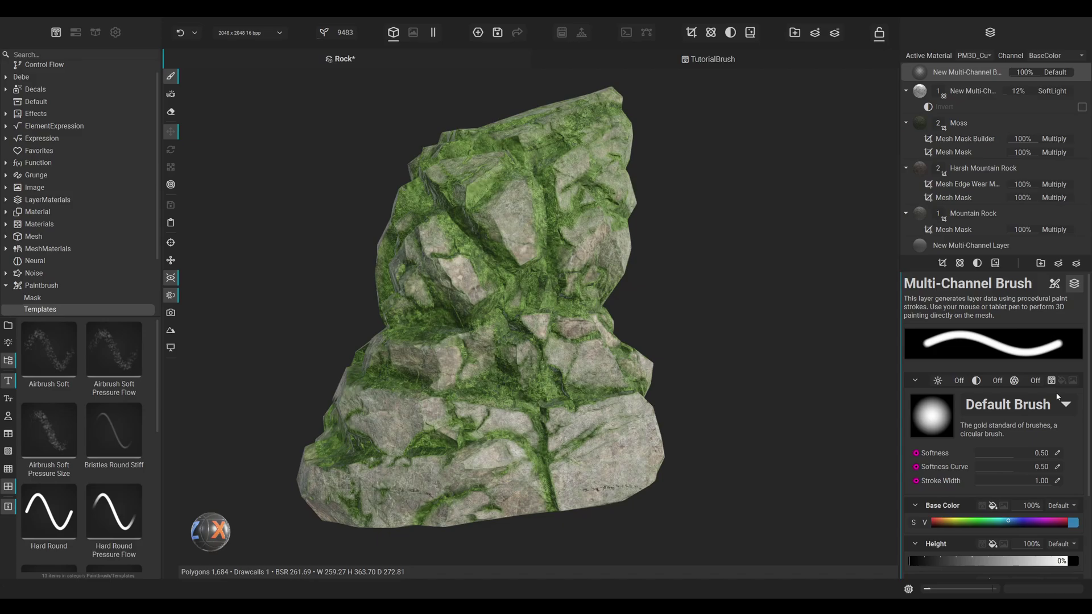
Step: Replace the Default Brush with the Tutorial Brush mask from the current package
{"action": "left_click", "coordinate": [1063, 405]}
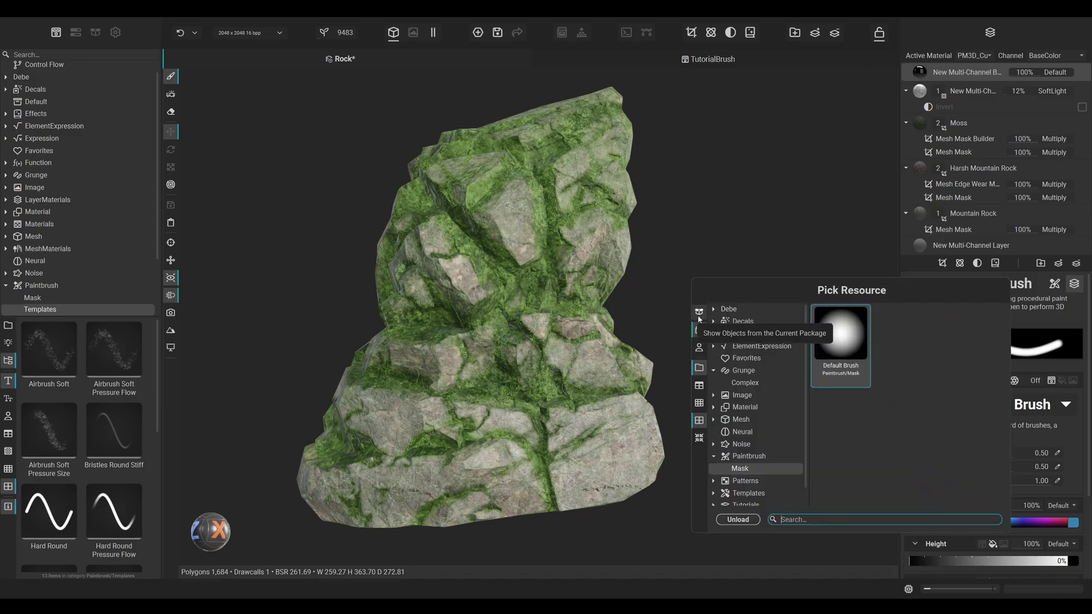
{"action": "left_click", "coordinate": [699, 317]}
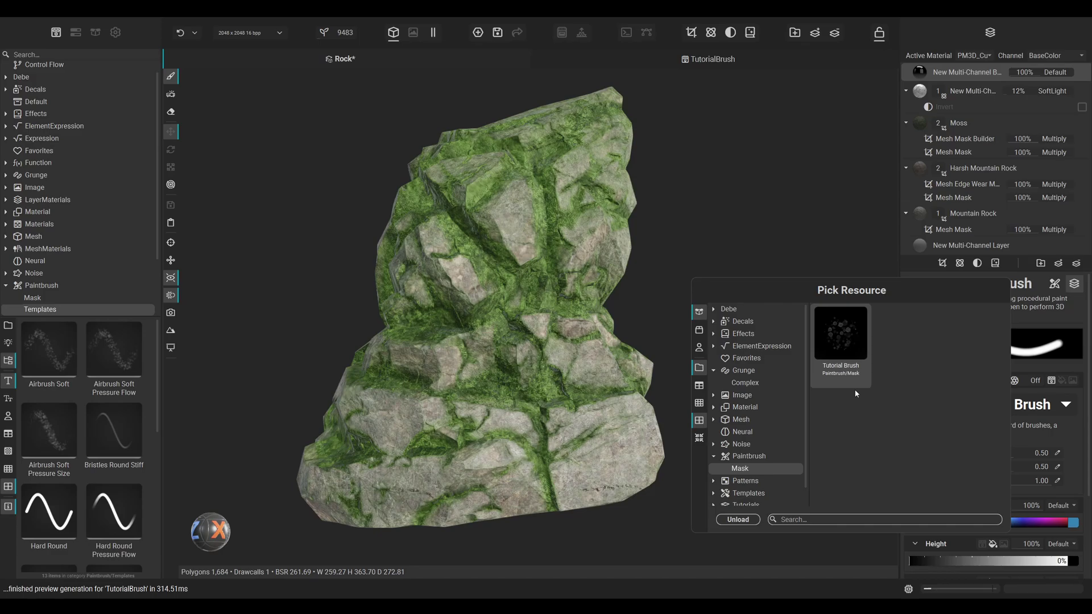
{"action": "left_click", "coordinate": [849, 344]}
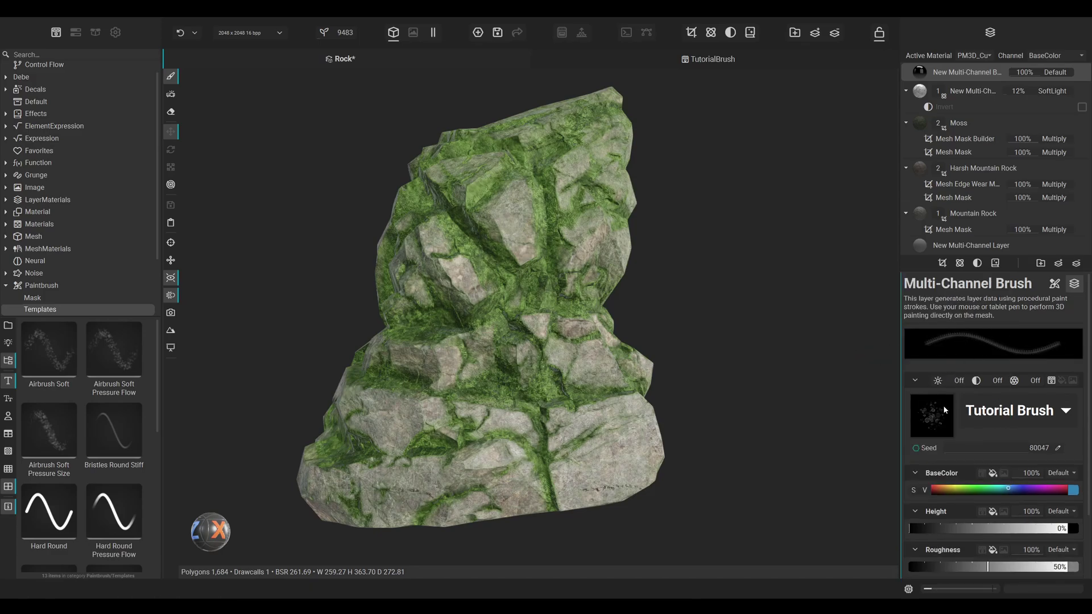
Step: Set the brush's roughness to 68% and its metalness to 0%
{"action": "scroll", "coordinate": [1004, 308], "scroll_direction": "down", "scroll_amount": 3}
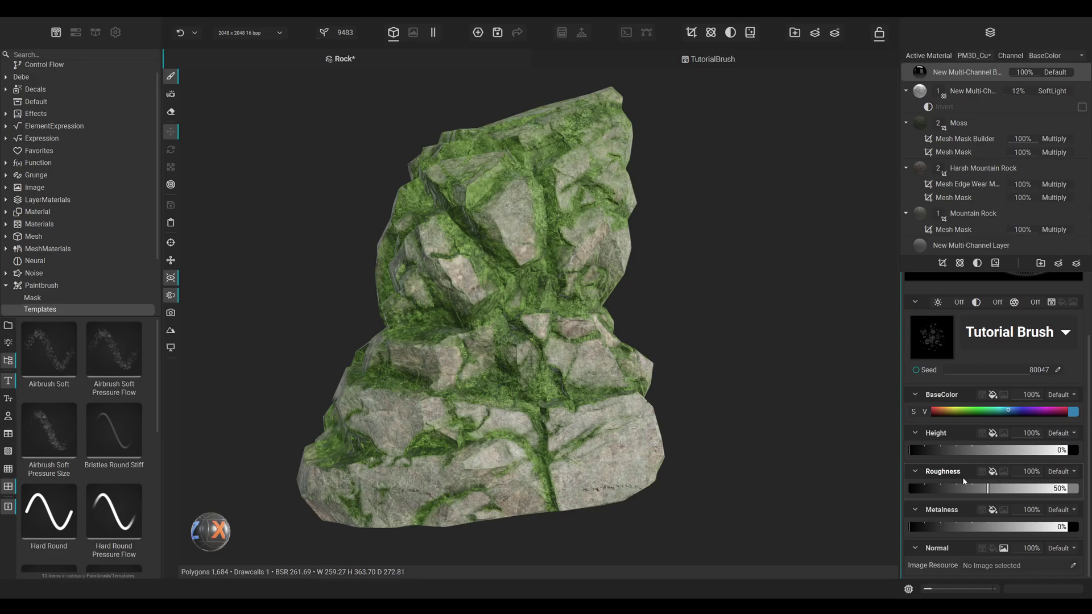
{"action": "left_click_drag", "start_coordinate": [994, 490], "coordinate": [1087, 488]}
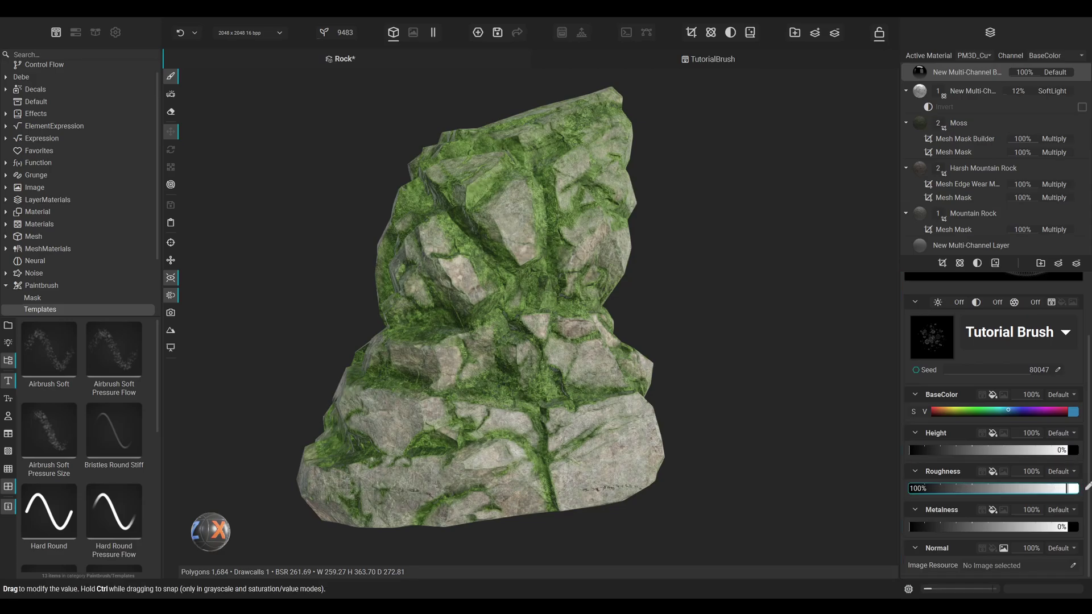
{"action": "double_click", "coordinate": [983, 525]}
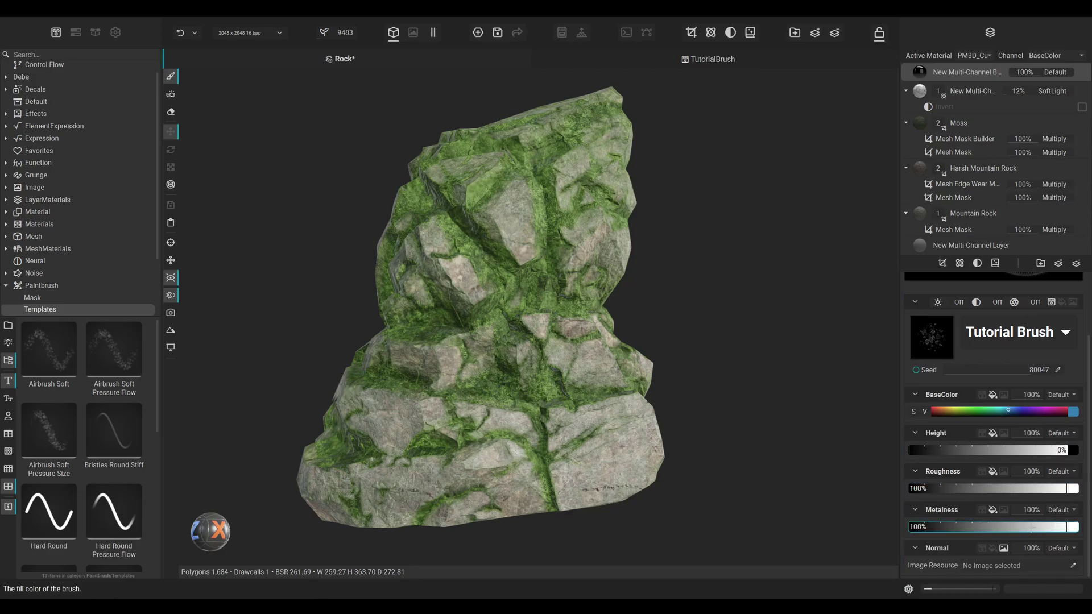
{"action": "left_click_drag", "start_coordinate": [1032, 528], "coordinate": [874, 533]}
{"action": "left_click_drag", "start_coordinate": [1041, 490], "coordinate": [1016, 489]}
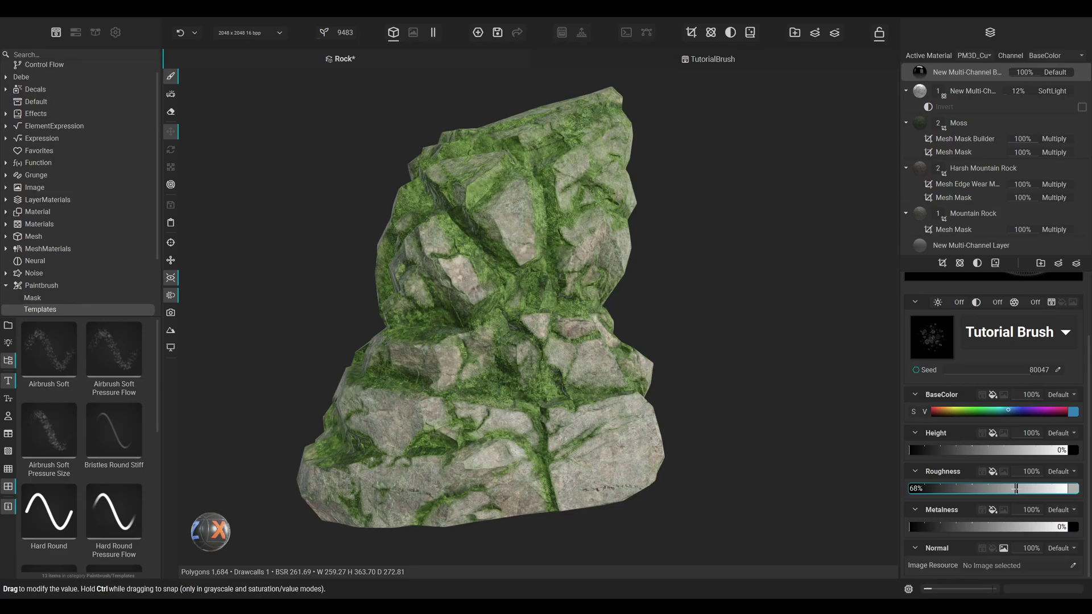
Step: Set the brush dynamics to 57.59% size and 100% rotation, and enlarge the brush radius to 6.22
{"action": "scroll", "coordinate": [1019, 289], "scroll_direction": "up", "scroll_amount": 3}
{"action": "left_click", "coordinate": [1055, 284]}
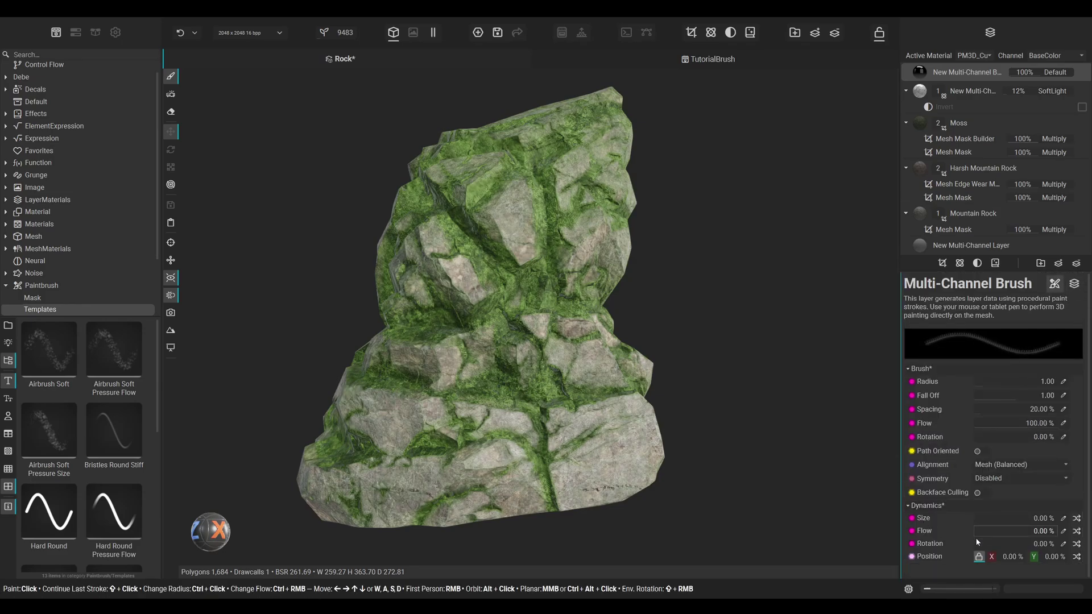
{"action": "left_click_drag", "start_coordinate": [982, 516], "coordinate": [1063, 541]}
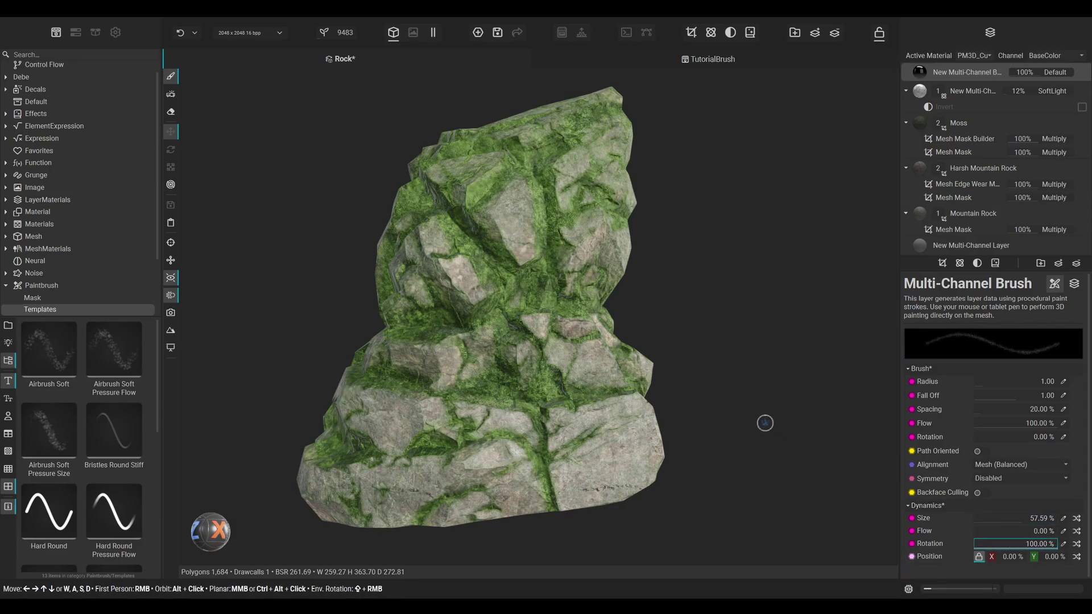
{"action": "right_click_drag", "start_coordinate": [700, 424], "coordinate": [733, 423], "text": "ctrl"}
{"action": "scroll", "coordinate": [699, 423], "scroll_direction": "up", "scroll_amount": 3, "text": "ctrl"}
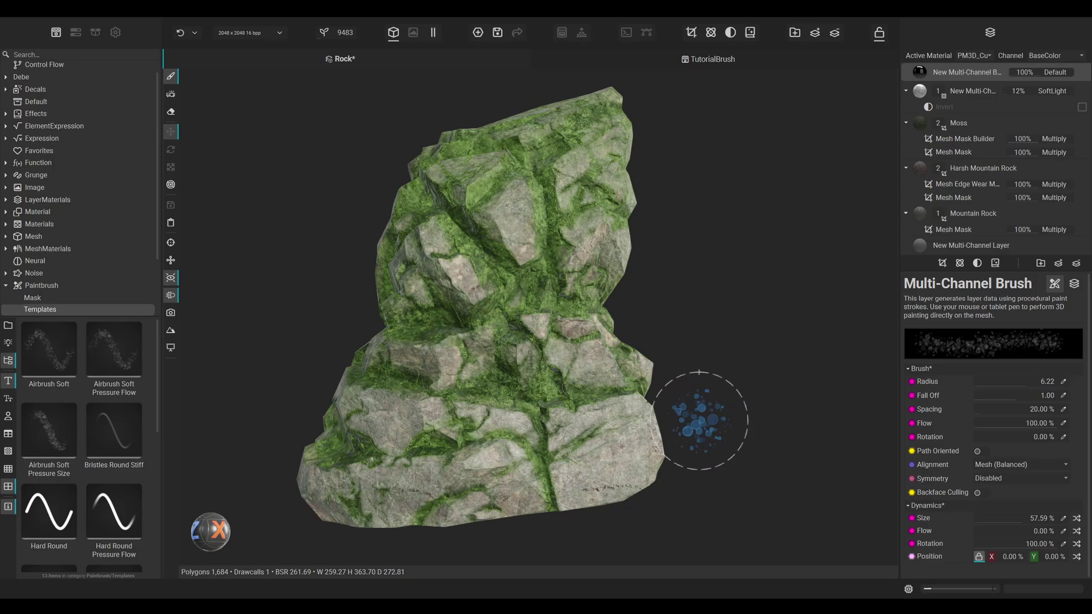
Step: Paint blue test strokes with the Tutorial Brush across the lower part of the rock
{"action": "scroll", "coordinate": [660, 456], "scroll_direction": "up", "scroll_amount": 4}
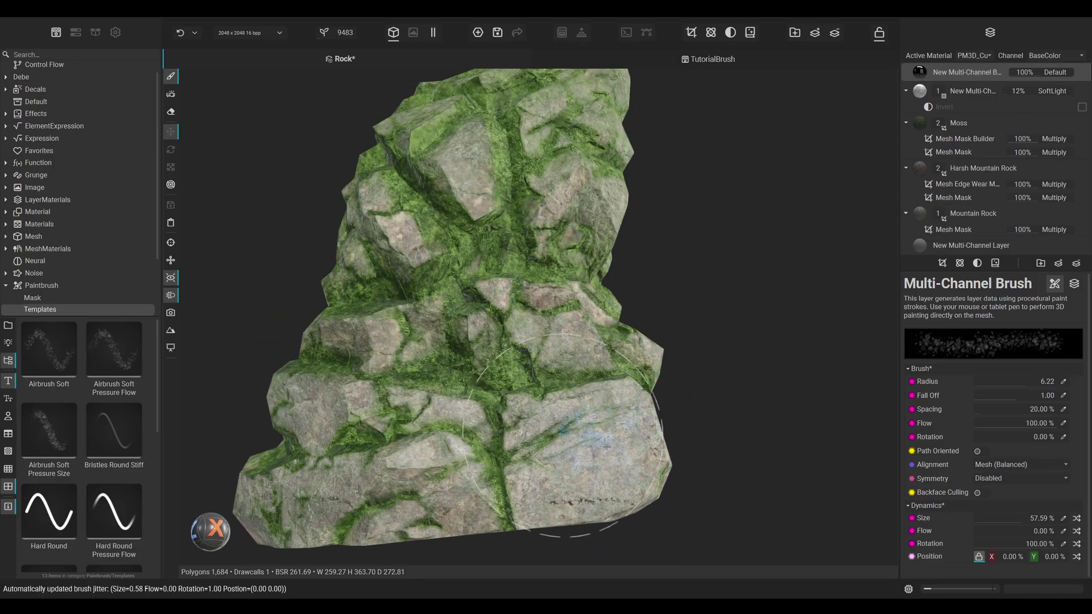
{"action": "mouse_move", "coordinate": [592, 444]}
{"action": "left_mouse_down"}
{"action": "mouse_move", "coordinate": [558, 450]}
{"action": "mouse_move", "coordinate": [575, 464]}
{"action": "left_mouse_up"}
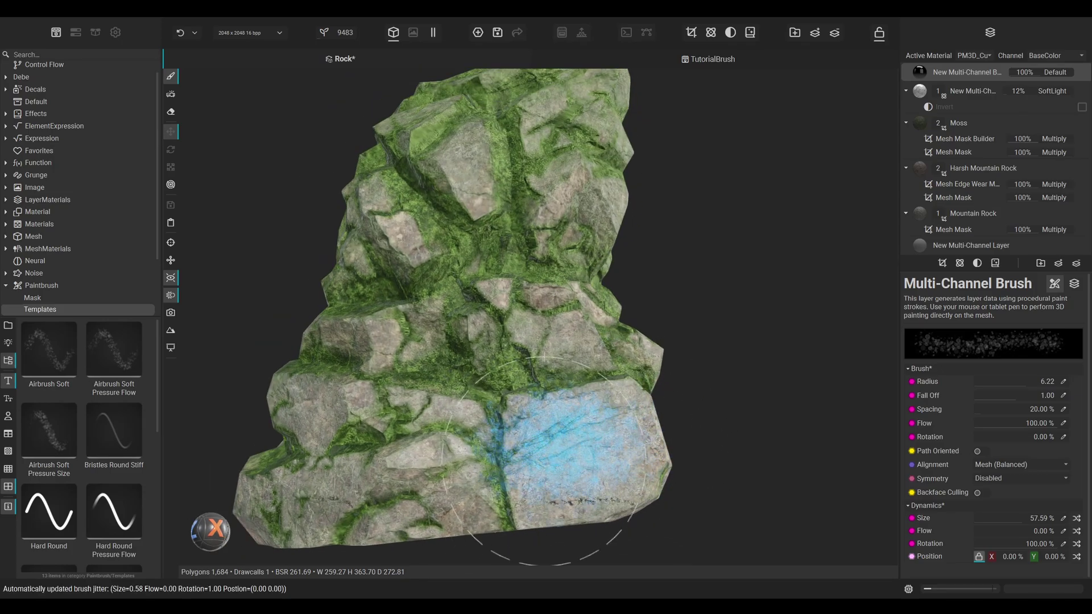
{"action": "scroll", "coordinate": [575, 463], "scroll_direction": "up", "scroll_amount": 3}
{"action": "mouse_move", "coordinate": [512, 449]}
{"action": "left_mouse_down"}
{"action": "mouse_move", "coordinate": [399, 461]}
{"action": "mouse_move", "coordinate": [273, 404]}
{"action": "mouse_move", "coordinate": [421, 458]}
{"action": "left_mouse_up"}
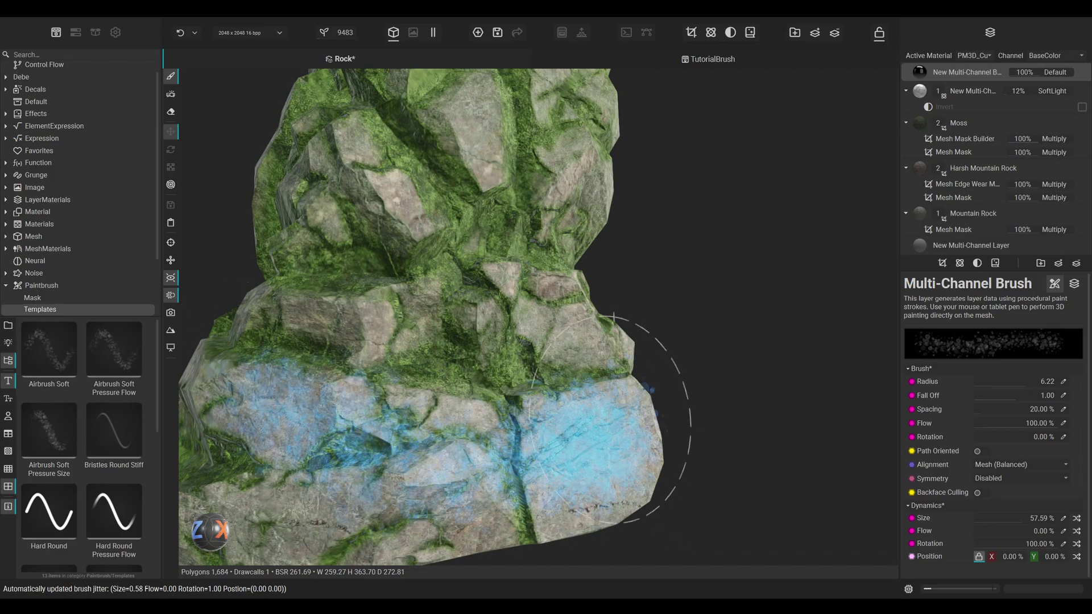
Step: Undo both blue test strokes and bring the whole rock back into view
{"action": "key", "text": "ctrl+z"}
{"action": "scroll", "coordinate": [717, 374], "scroll_direction": "down", "scroll_amount": 2}
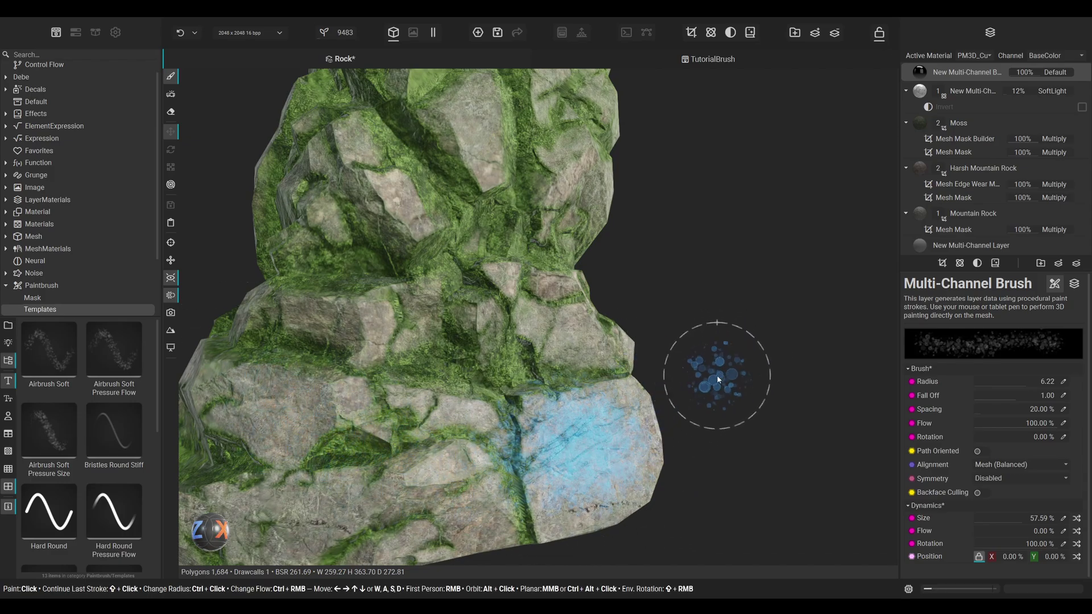
{"action": "key", "text": "ctrl+z"}
{"action": "scroll", "coordinate": [685, 359], "scroll_direction": "down", "scroll_amount": 2}
{"action": "middle_click_drag", "start_coordinate": [685, 360], "coordinate": [717, 354]}
{"action": "left_click_drag", "start_coordinate": [716, 354], "coordinate": [705, 361], "text": "alt"}
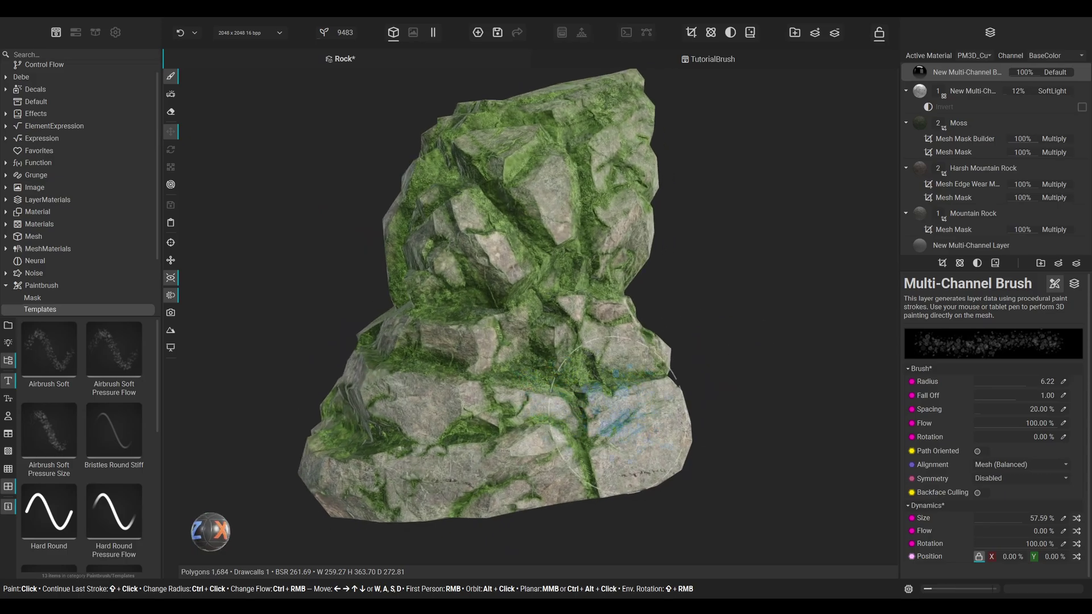
Step: Switch to the TutorialBrush graph and change the filled circle's Shape Generator to the Star shape
{"action": "left_click", "coordinate": [732, 62]}
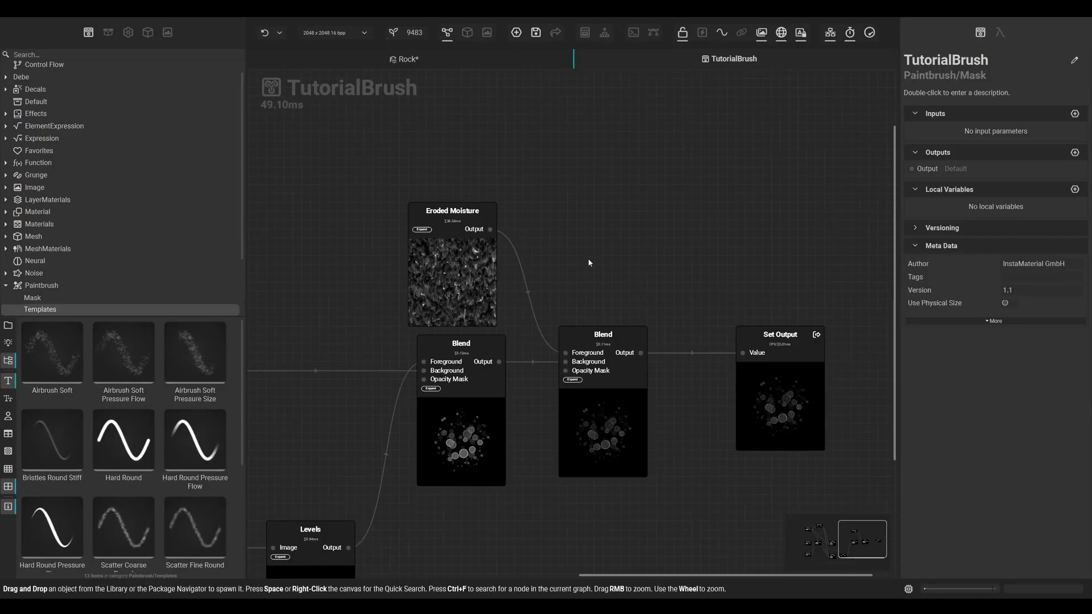
{"action": "left_click", "coordinate": [456, 302]}
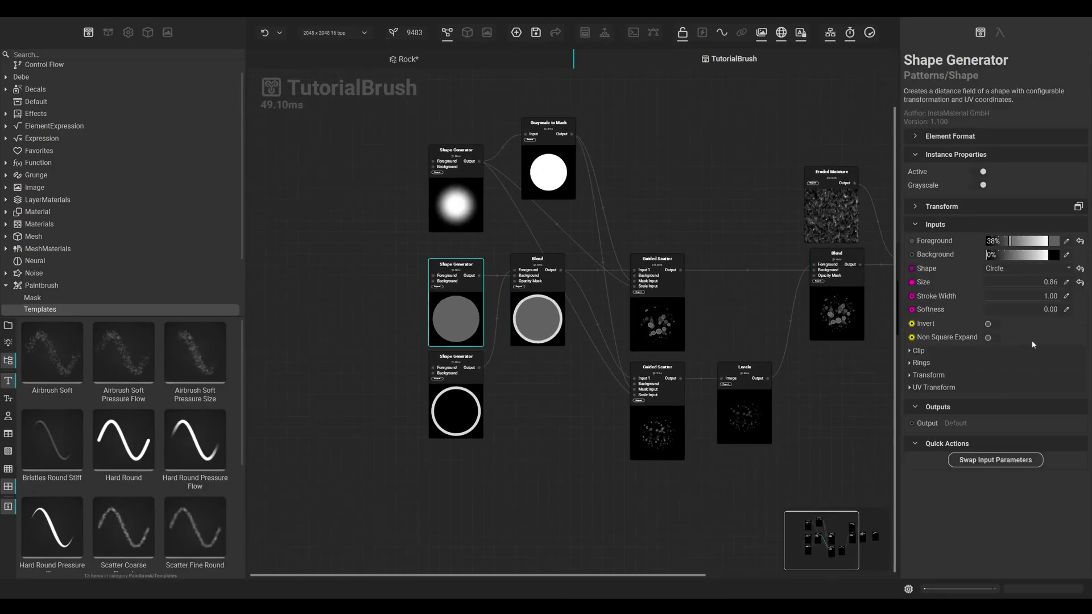
{"action": "left_click", "coordinate": [1024, 268]}
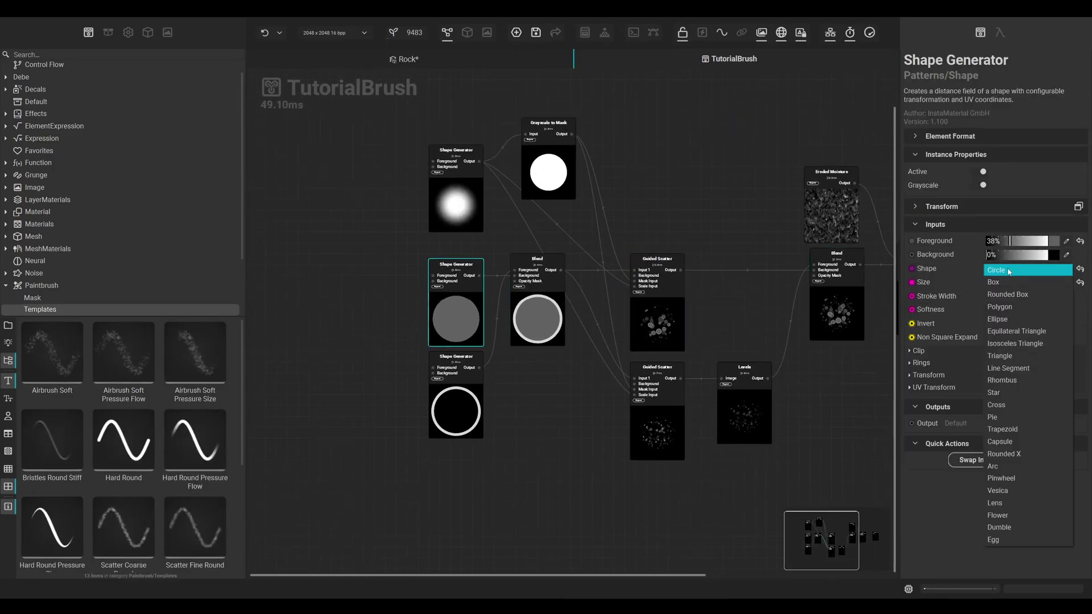
{"action": "left_click", "coordinate": [1014, 393]}
Step: Change the ring's Shape Generator to the Star shape as well
{"action": "left_click", "coordinate": [456, 398]}
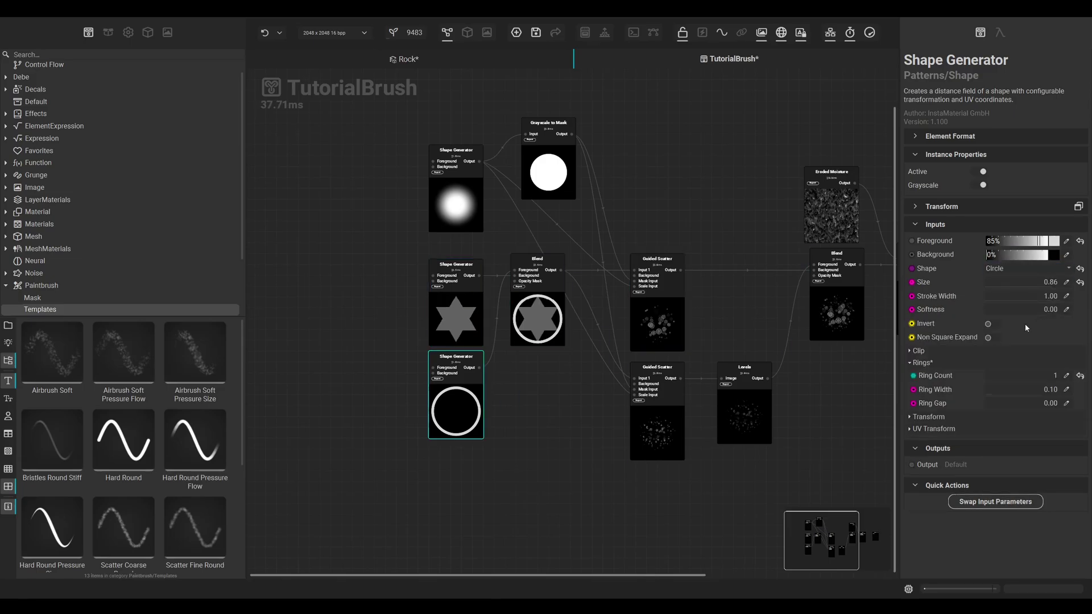
{"action": "left_click", "coordinate": [1024, 268]}
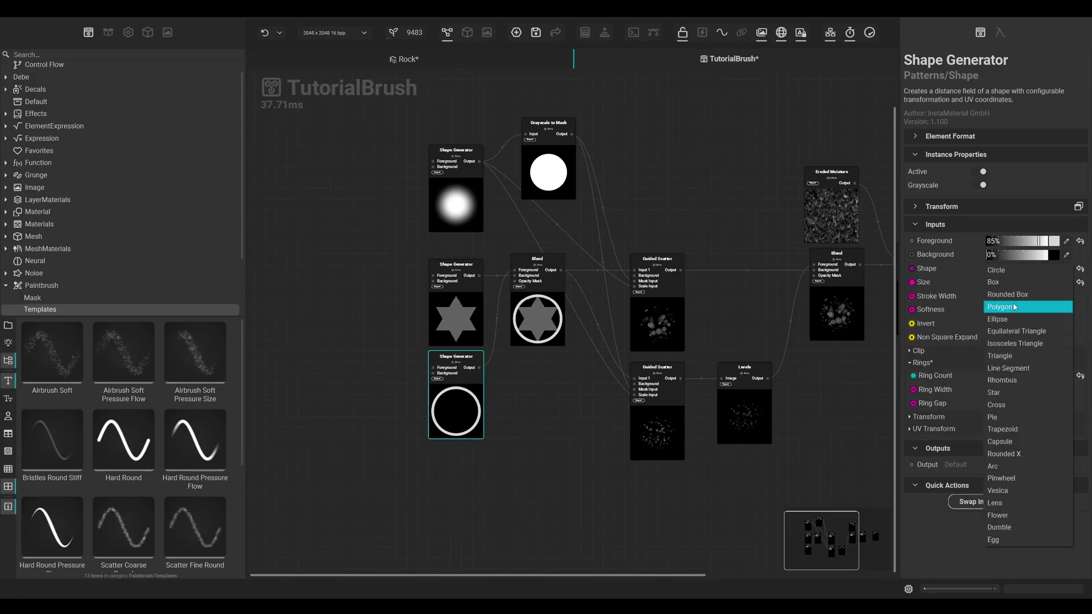
{"action": "left_click", "coordinate": [1015, 393]}
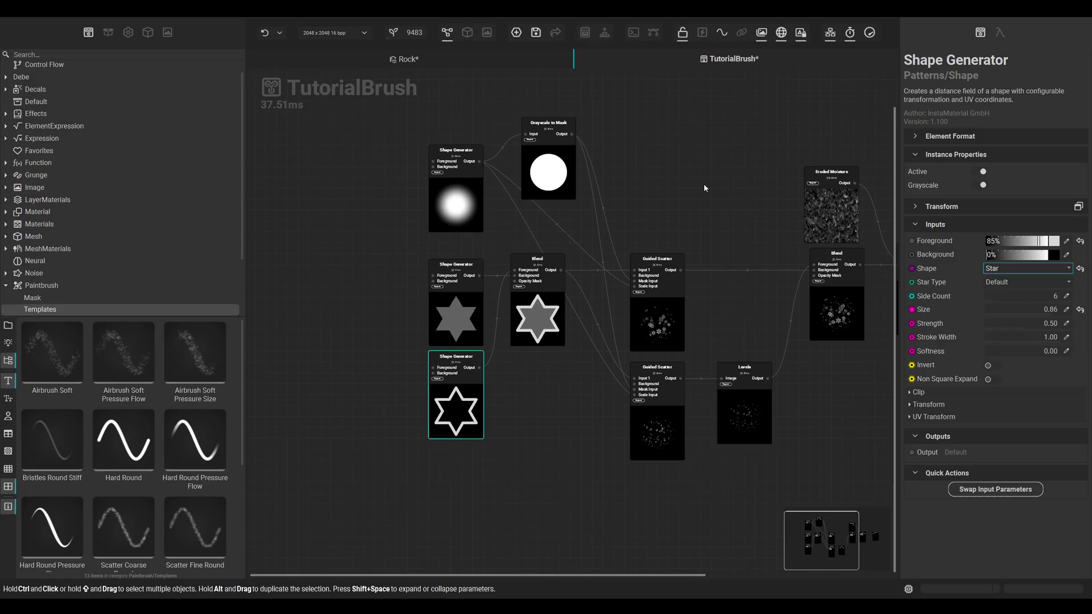
Step: Save the TutorialBrush graph and raise the Multi-Channel Brush's brightness to 100 % in the Rock project
{"action": "key", "text": "ctrl+s"}
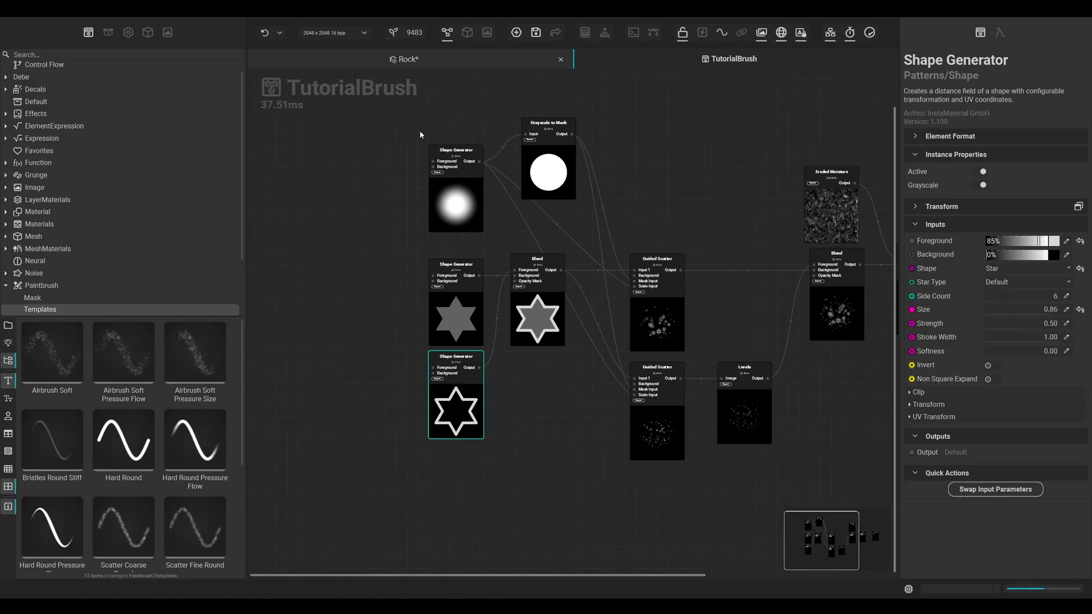
{"action": "left_click", "coordinate": [413, 58]}
{"action": "mouse_move", "coordinate": [703, 387]}
{"action": "left_mouse_down", "text": "alt"}
{"action": "mouse_move", "coordinate": [653, 376]}
{"action": "mouse_move", "coordinate": [649, 392]}
{"action": "left_mouse_up", "text": "alt"}
{"action": "scroll", "coordinate": [648, 421], "scroll_direction": "up", "scroll_amount": 5}
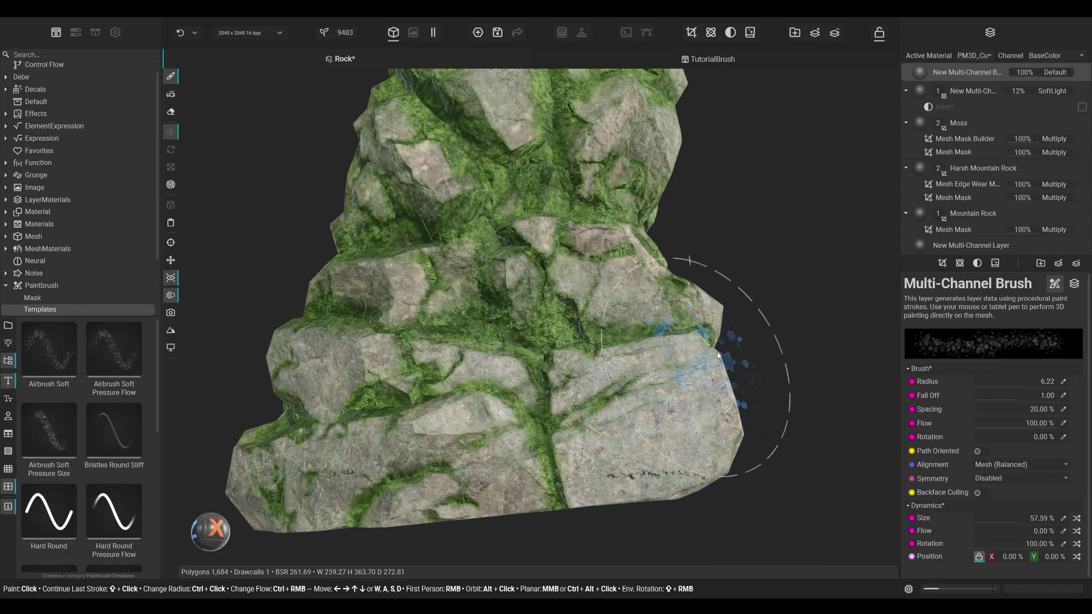
{"action": "left_click", "coordinate": [1074, 283]}
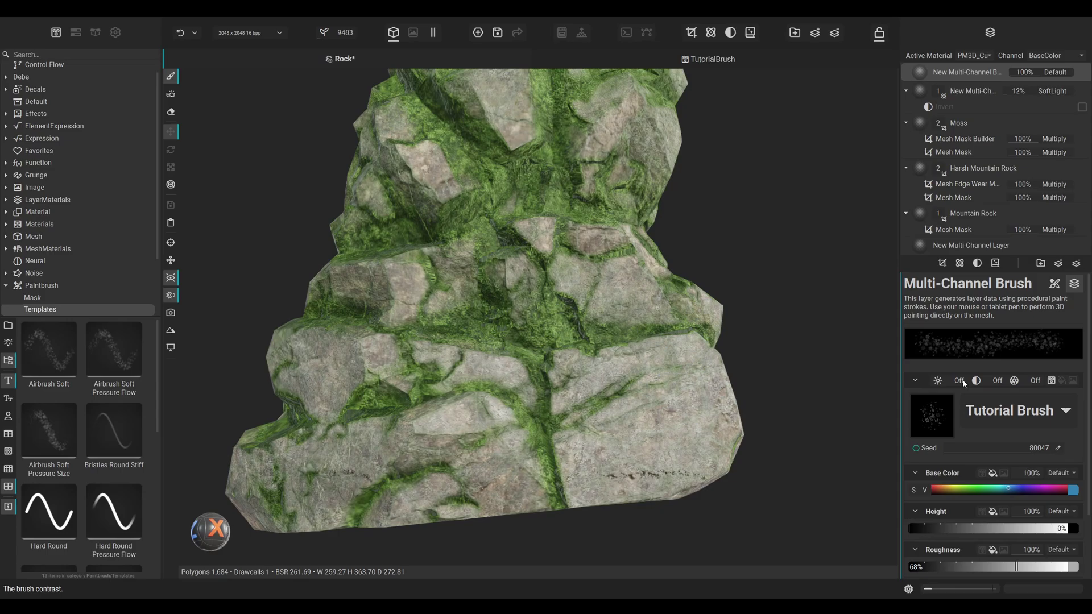
{"action": "left_click_drag", "start_coordinate": [955, 381], "coordinate": [1015, 382]}
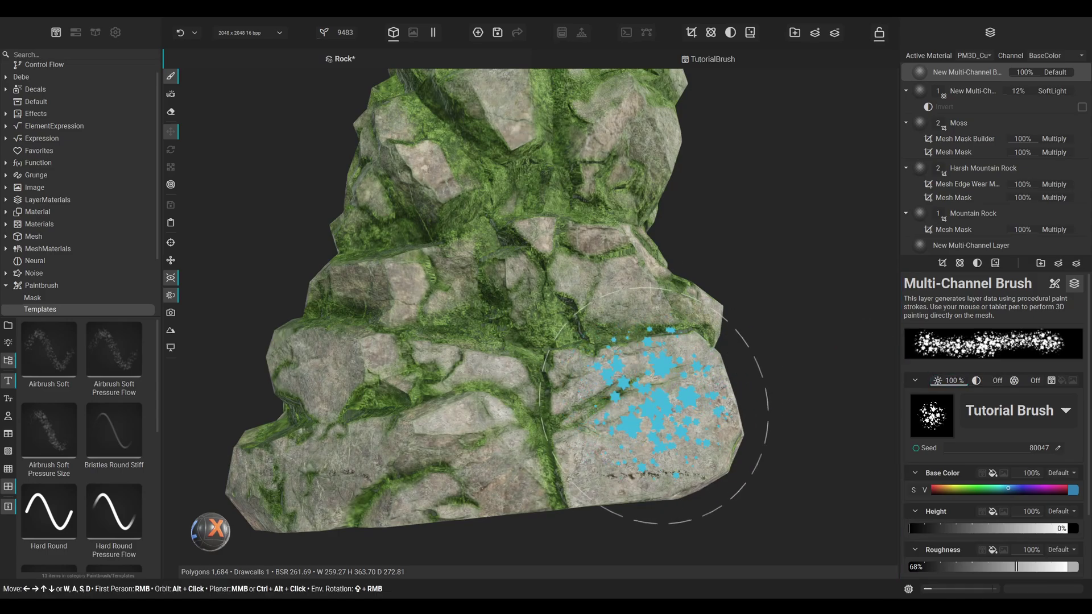
Step: Stamp the blue star pattern on the rock's lower face as a test, and undo it
{"action": "scroll", "coordinate": [743, 318], "scroll_direction": "up", "scroll_amount": 5}
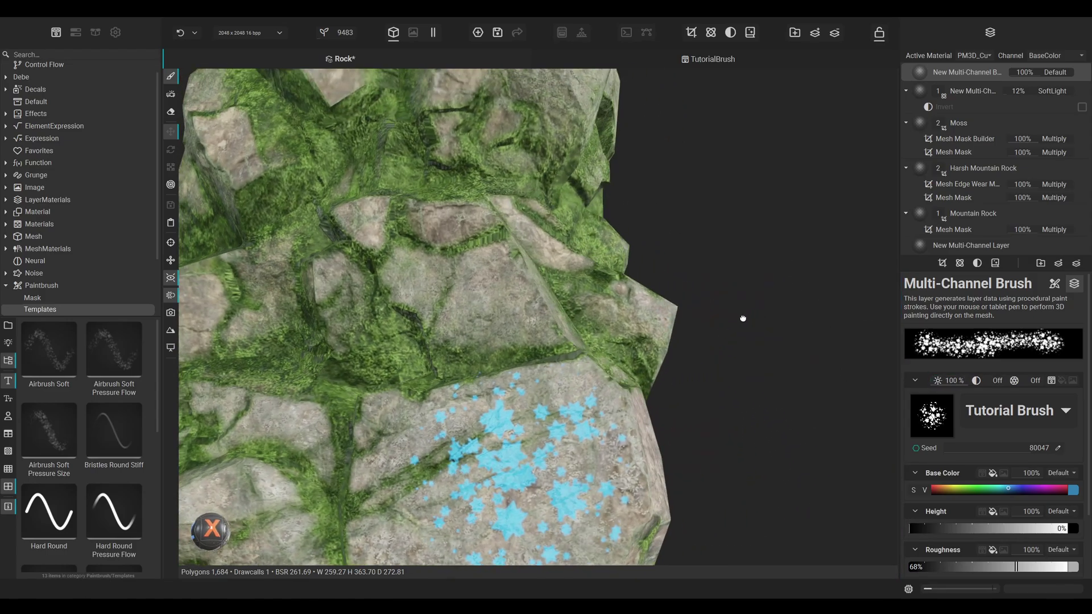
{"action": "scroll", "coordinate": [743, 318], "scroll_direction": "down", "scroll_amount": 3}
{"action": "middle_click_drag", "start_coordinate": [692, 329], "coordinate": [707, 275]}
{"action": "mouse_move", "coordinate": [568, 292]}
{"action": "left_mouse_down", "text": "alt"}
{"action": "mouse_move", "coordinate": [610, 292]}
{"action": "mouse_move", "coordinate": [607, 337]}
{"action": "mouse_move", "coordinate": [571, 343]}
{"action": "left_mouse_up", "text": "alt"}
{"action": "scroll", "coordinate": [571, 345], "scroll_direction": "down", "scroll_amount": 1}
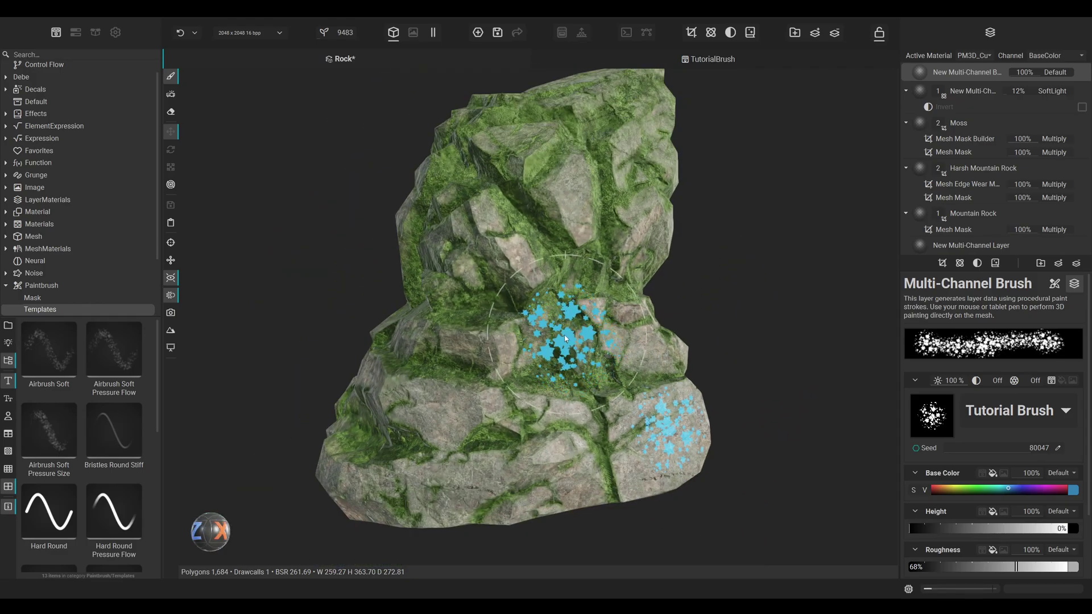
{"action": "key", "text": "ctrl+z"}
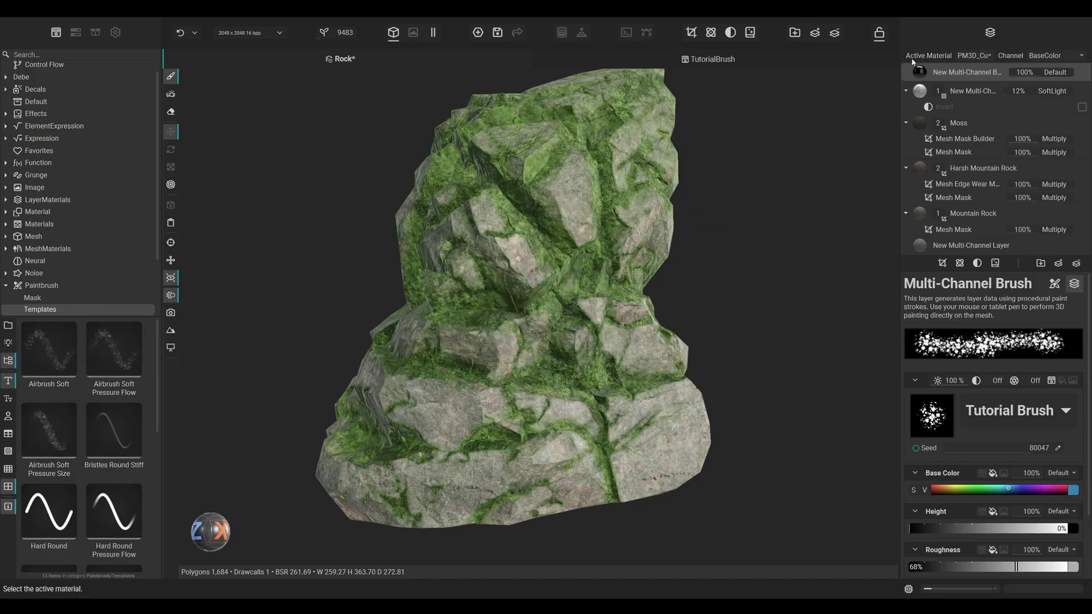
Step: Add the brush layer to the library as the brush template "Tutorial Brush Template", described as "This is my tutorial brush template."
{"action": "right_click", "coordinate": [963, 76]}
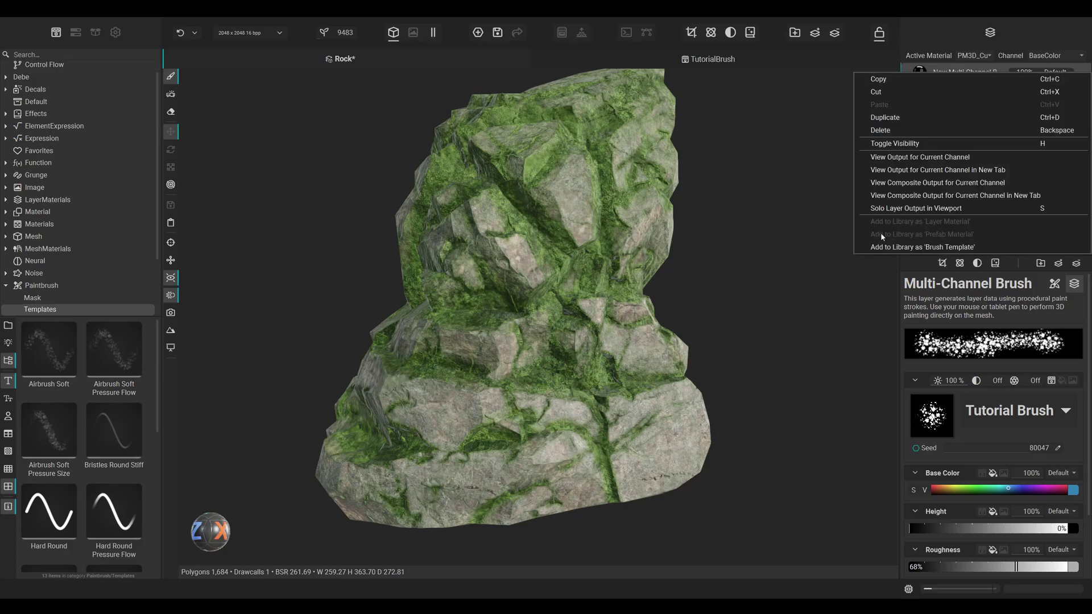
{"action": "left_click", "coordinate": [888, 248]}
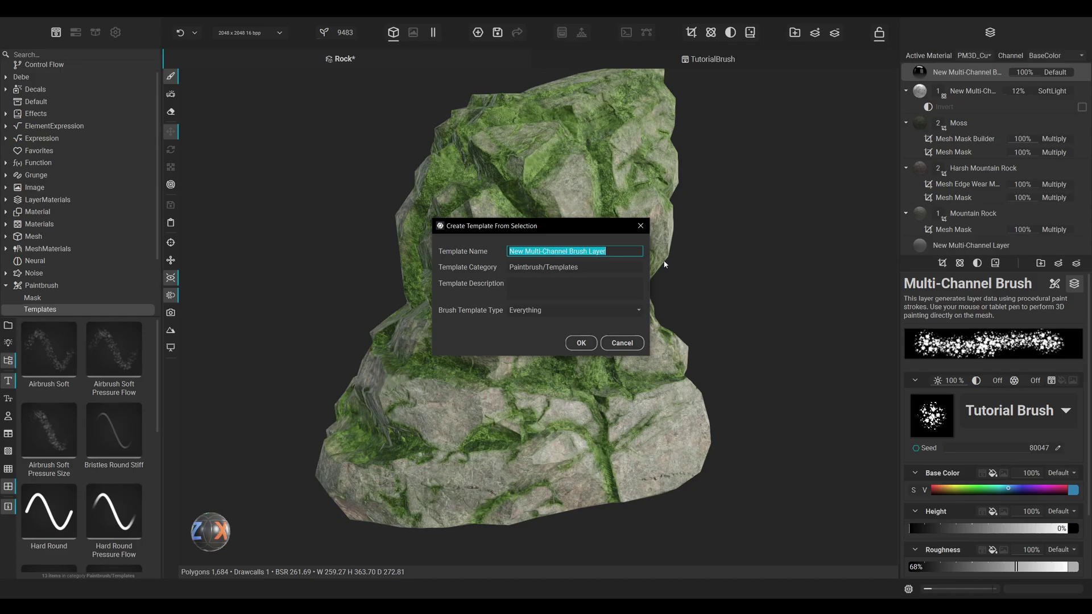
{"action": "type", "text": "TUto"}
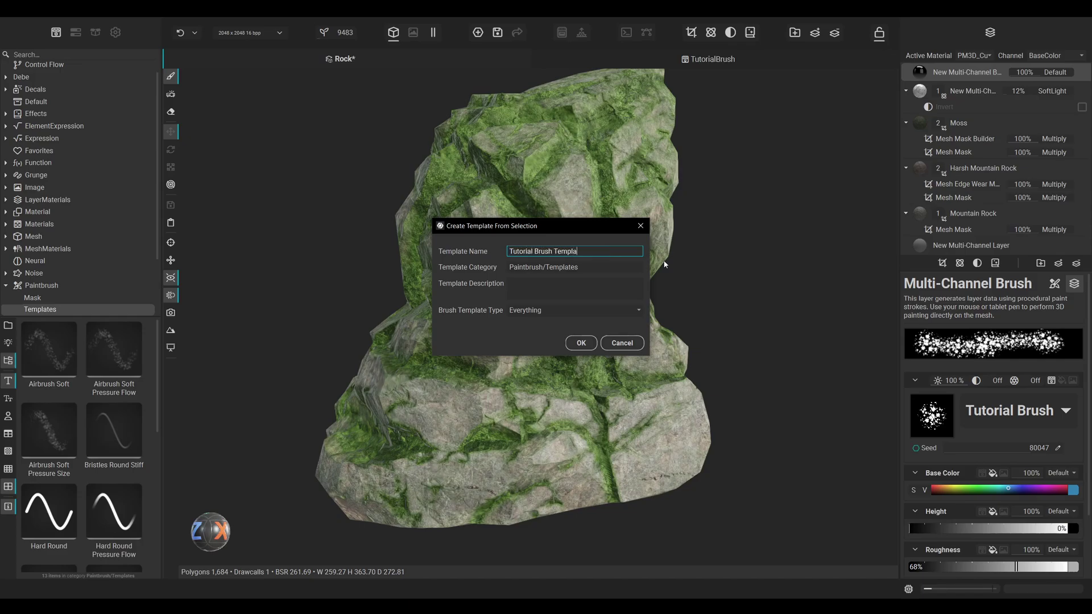
{"action": "left_click", "coordinate": [577, 289]}
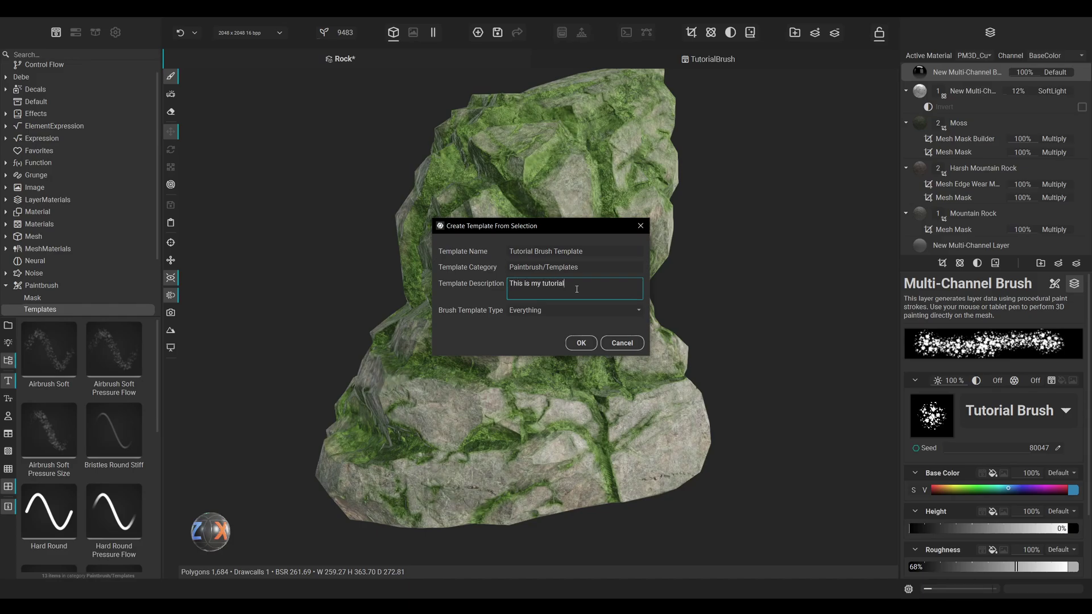
{"action": "type", "text": "This is my tutorial brush template."}
{"action": "left_click", "coordinate": [580, 343]}
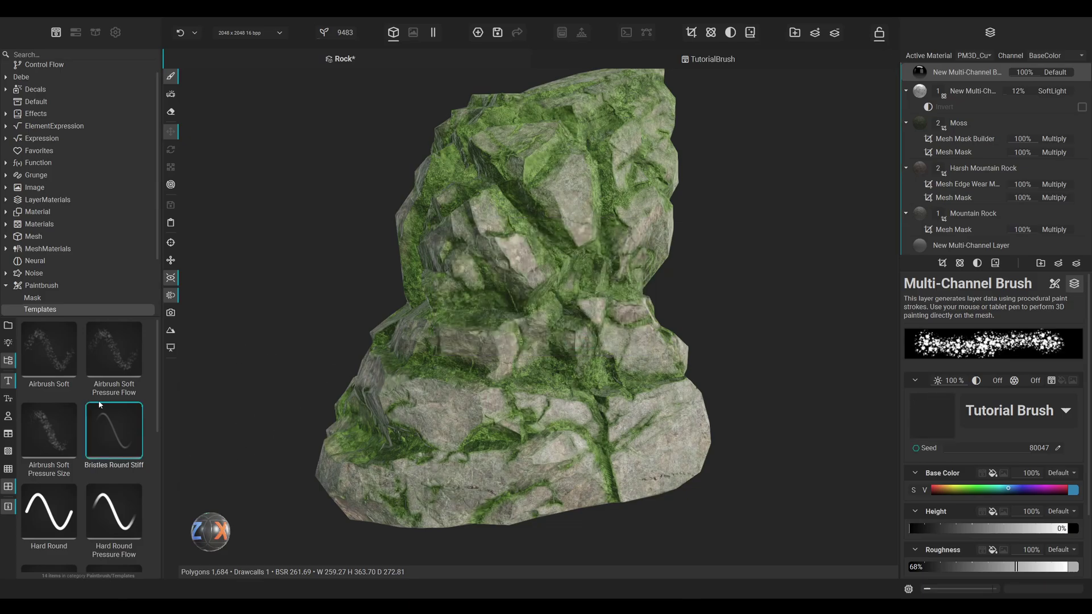
Step: Delete the older Tutorial Brush template from the Paintbrush/Templates library category
{"action": "scroll", "coordinate": [101, 406], "scroll_direction": "down", "scroll_amount": 5}
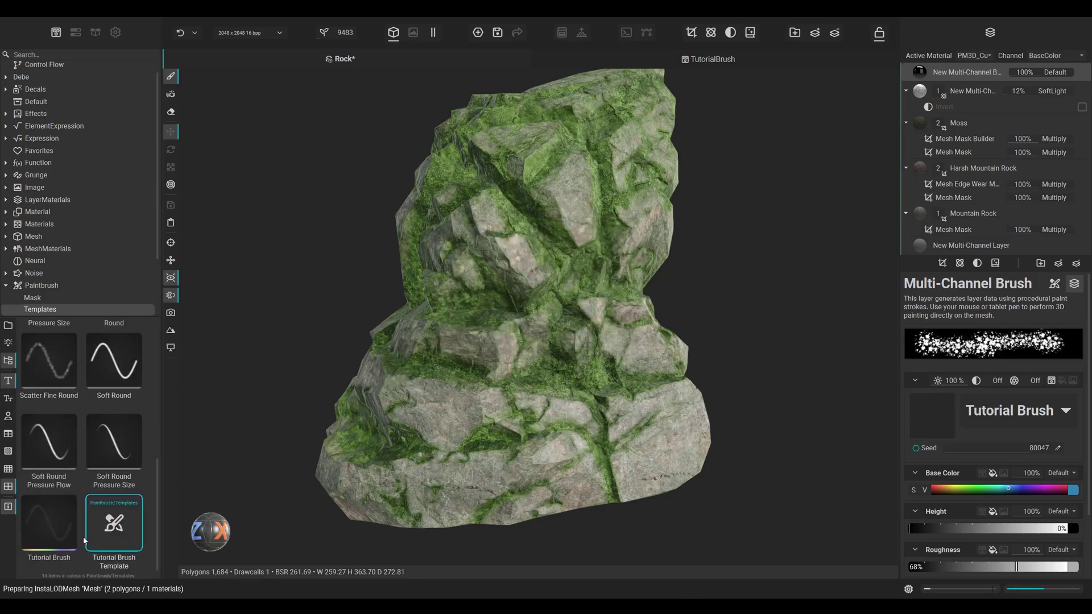
{"action": "left_click", "coordinate": [118, 538]}
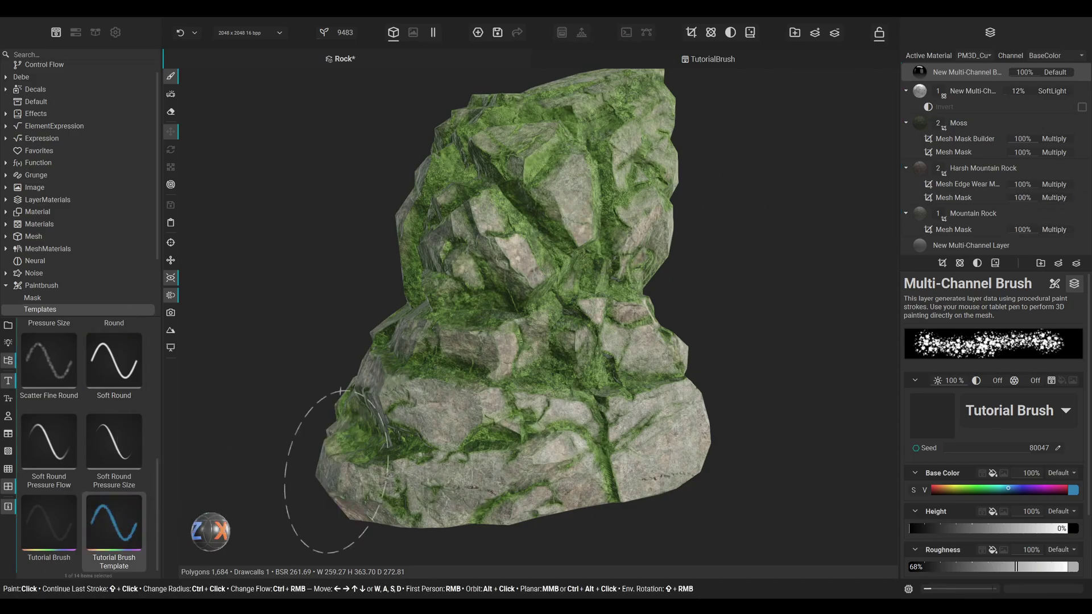
{"action": "left_click", "coordinate": [62, 515]}
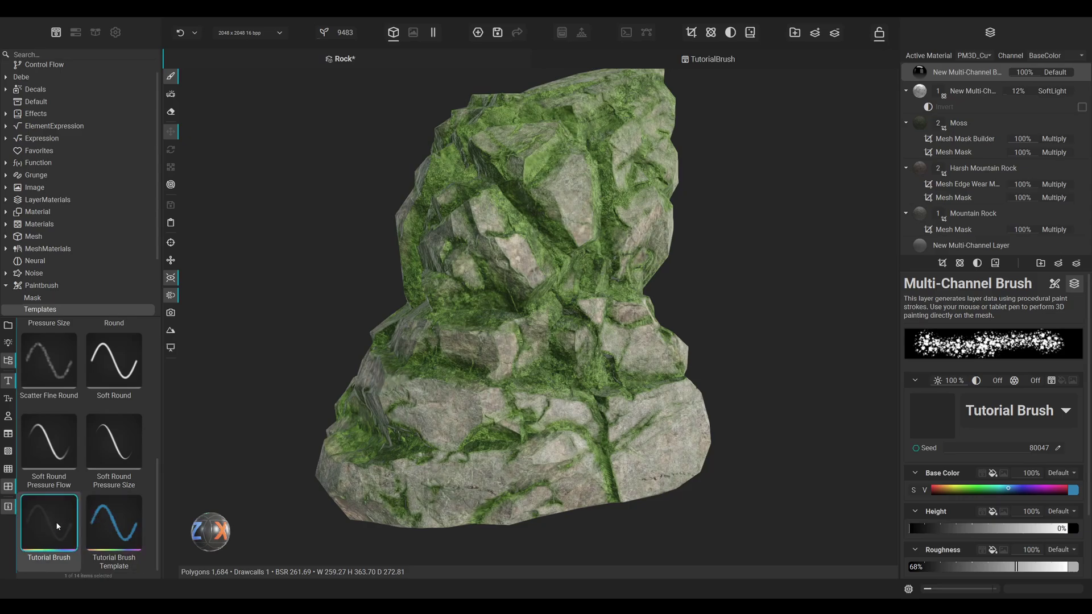
{"action": "right_click", "coordinate": [57, 527]}
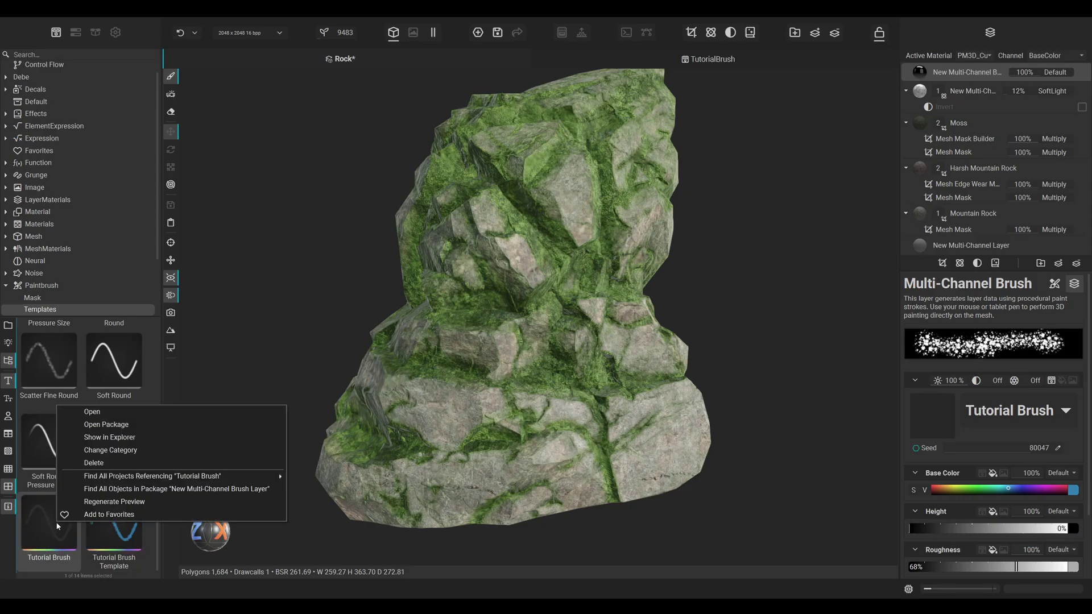
{"action": "left_click", "coordinate": [94, 463]}
{"action": "left_click", "coordinate": [599, 318]}
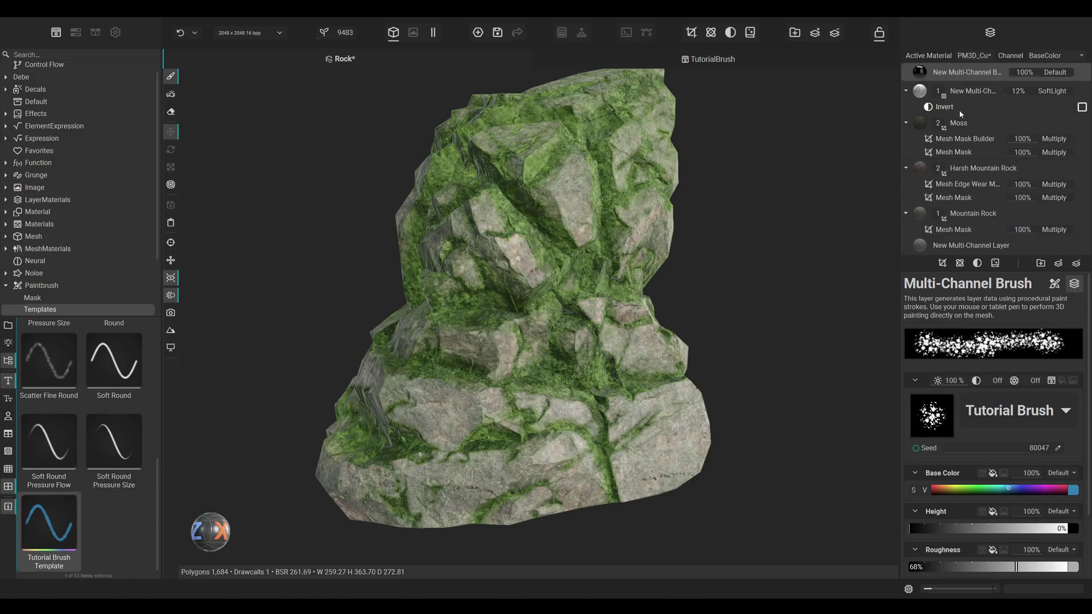
Step: Add a new Multi-Channel Brush layer and apply the Tutorial Brush Template to it
{"action": "left_click", "coordinate": [1058, 262]}
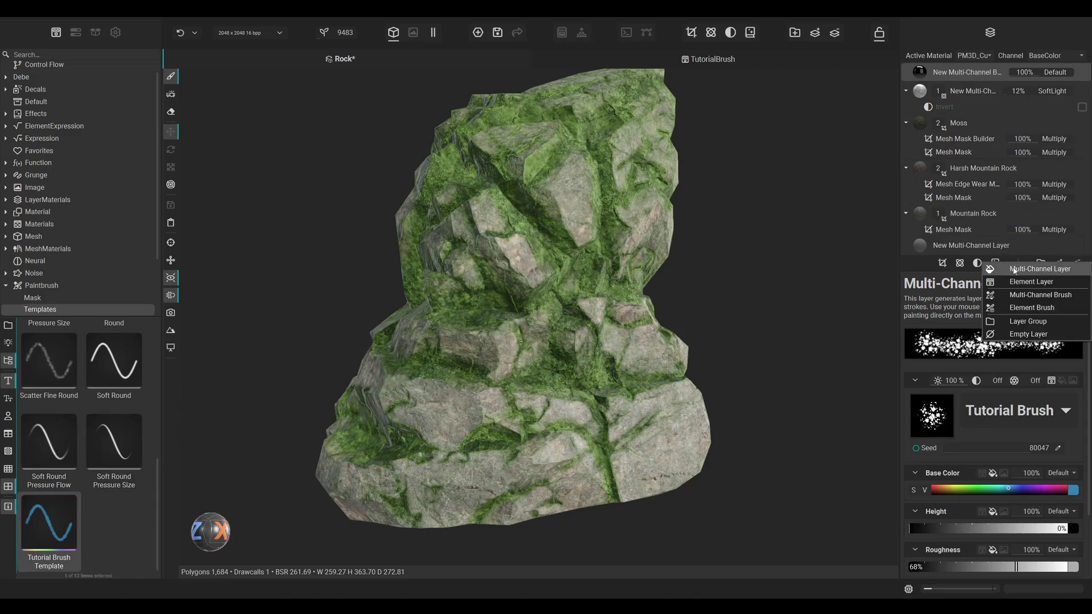
{"action": "left_click", "coordinate": [1055, 295]}
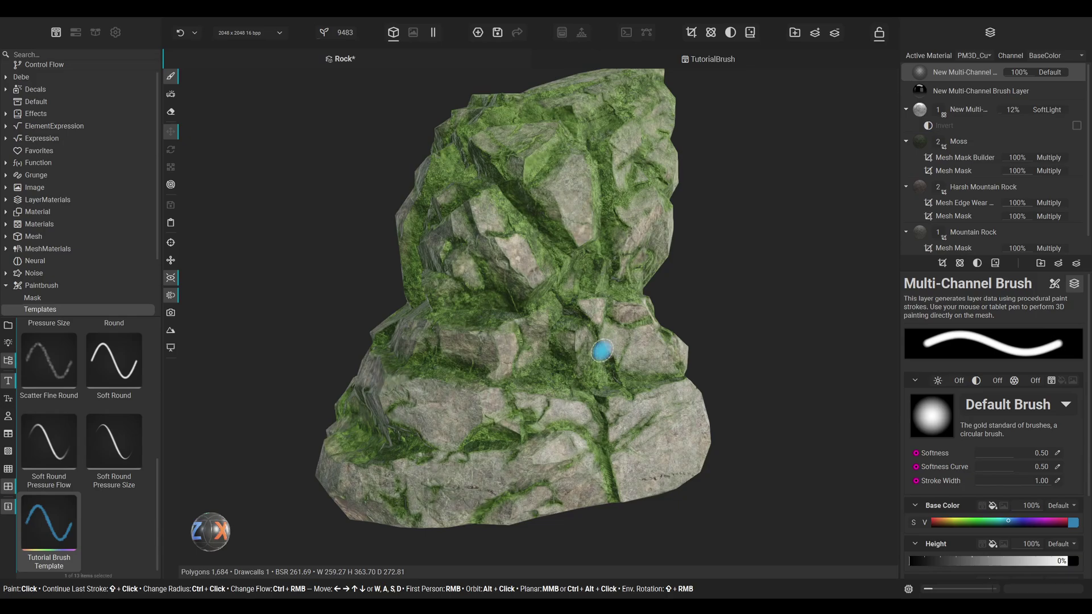
{"action": "left_click", "coordinate": [67, 533]}
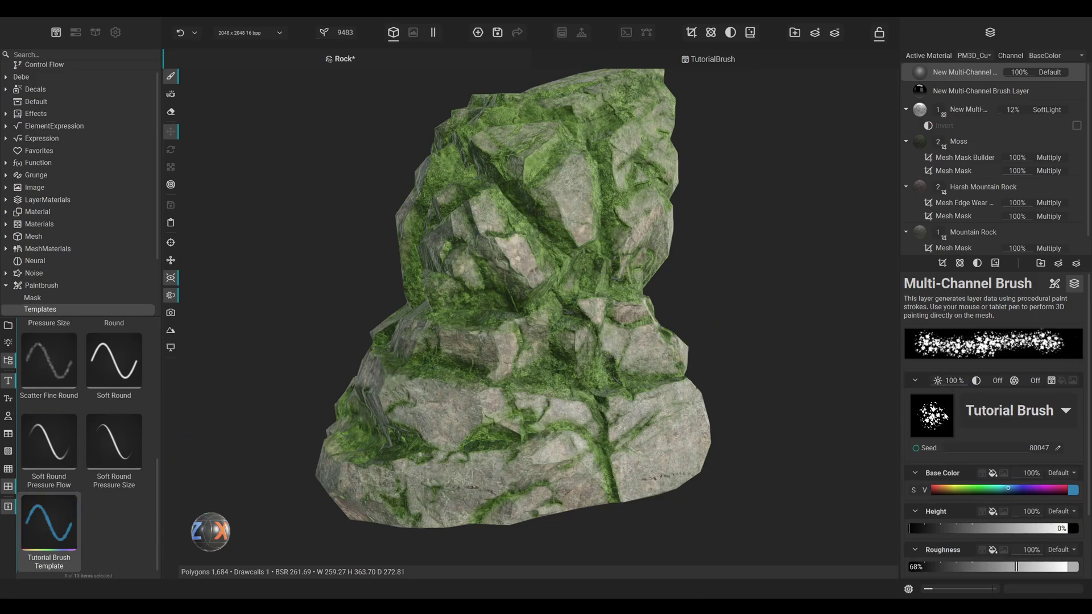
{"action": "mouse_move", "coordinate": [600, 424]}
{"action": "left_mouse_down"}
{"action": "mouse_move", "coordinate": [660, 438]}
{"action": "mouse_move", "coordinate": [512, 455]}
{"action": "mouse_move", "coordinate": [518, 395]}
{"action": "left_mouse_up"}
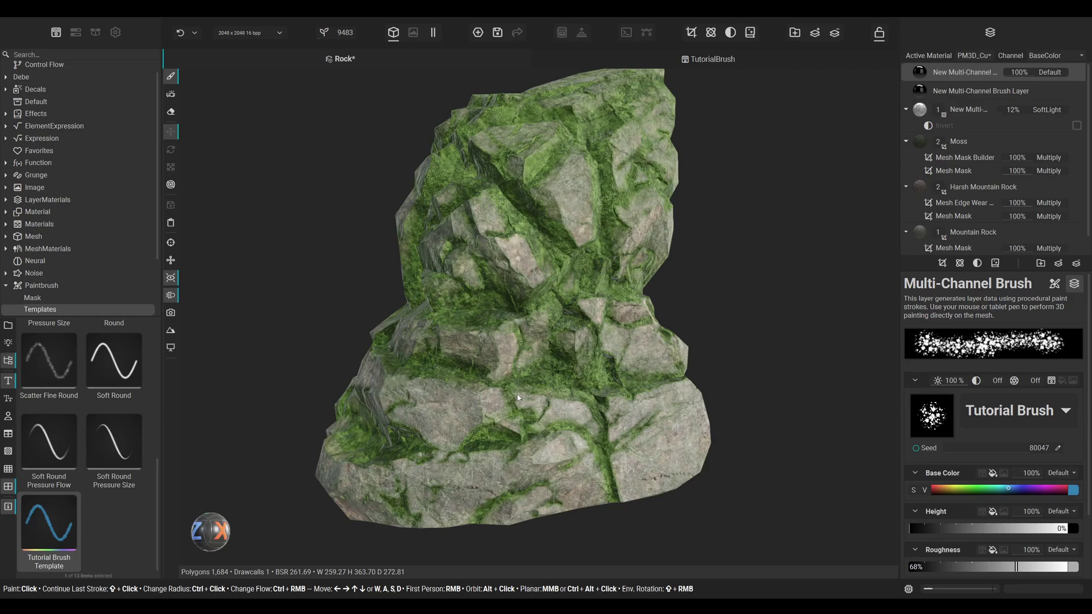
{"action": "left_click", "coordinate": [699, 389]}
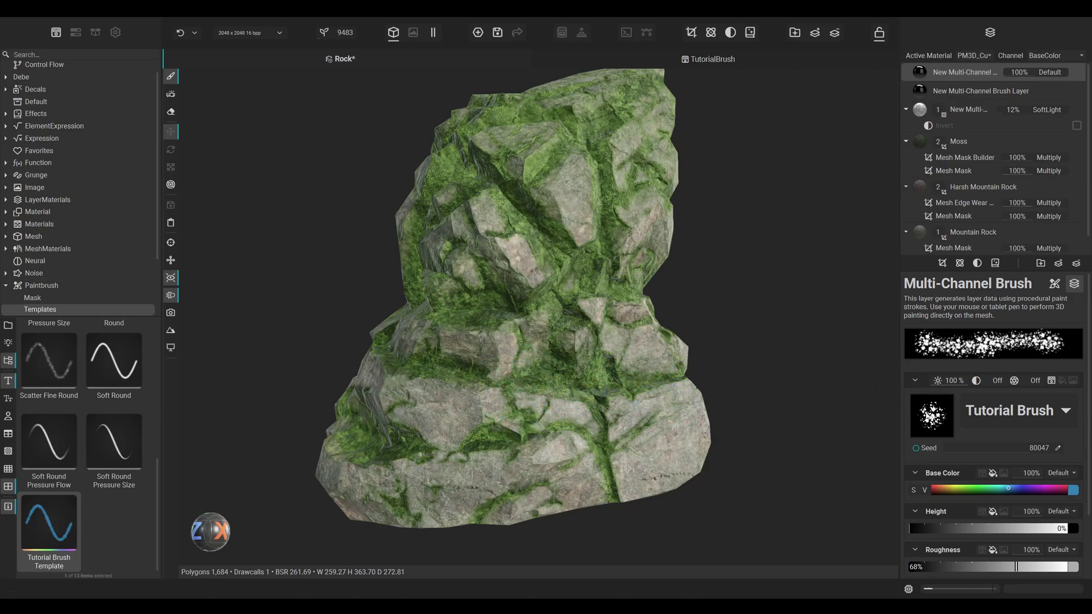
{"action": "left_click", "coordinate": [330, 441]}
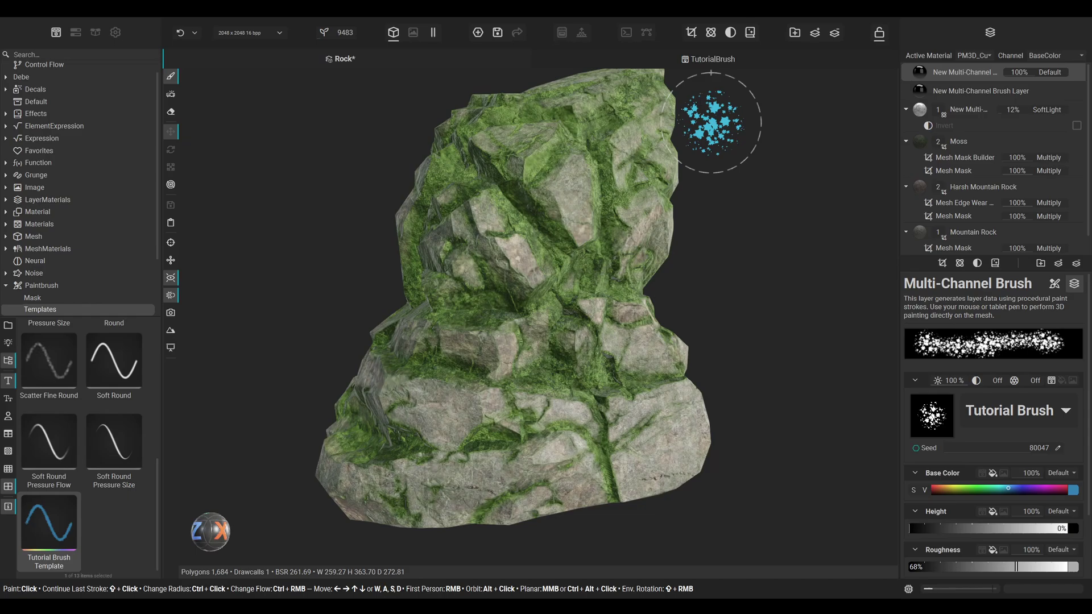
Step: Look through the Paintbrush mask resources available for the brush and close the picker without choosing one
{"action": "left_click", "coordinate": [1065, 411]}
{"action": "left_click", "coordinate": [700, 335]}
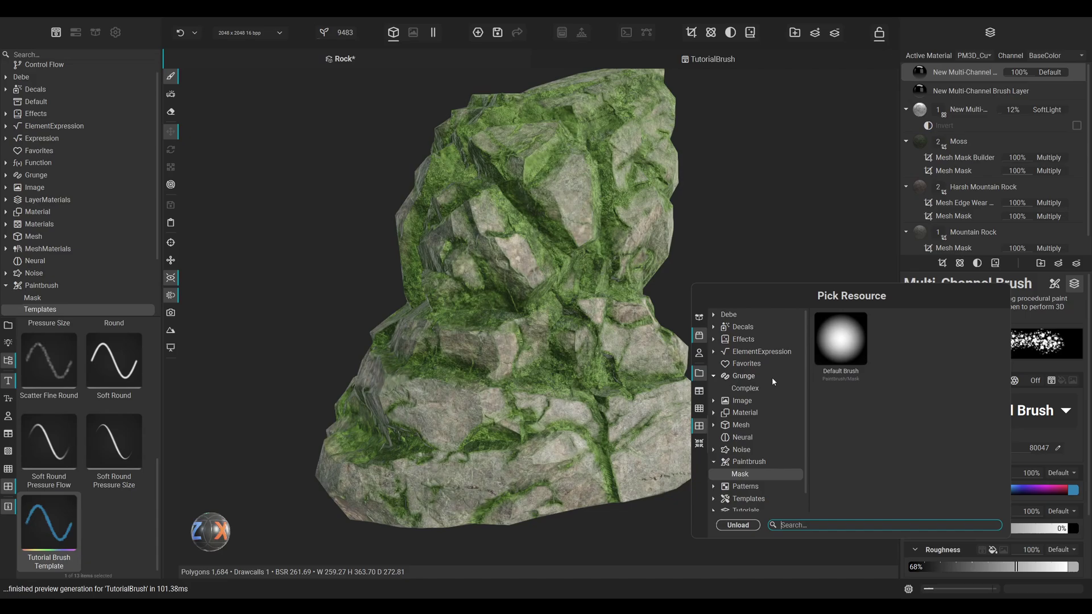
{"action": "left_click", "coordinate": [652, 210]}
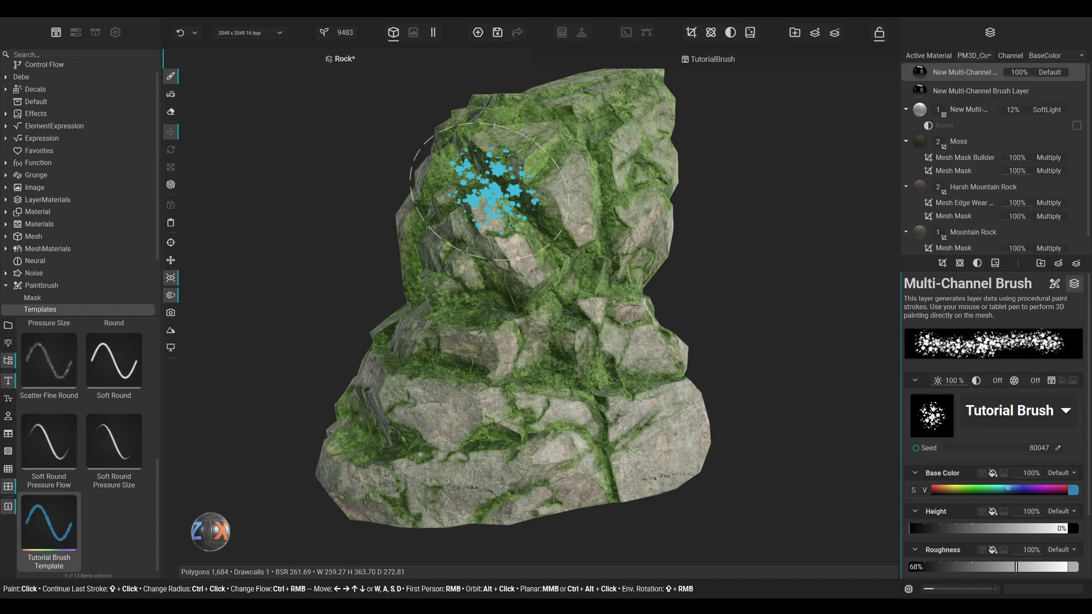
Step: Delete both Multi-Channel Brush layers from the top of the layer stack
{"action": "left_click", "coordinate": [945, 76]}
{"action": "key", "text": "Delete"}
{"action": "left_click", "coordinate": [964, 73]}
{"action": "key", "text": "Delete"}
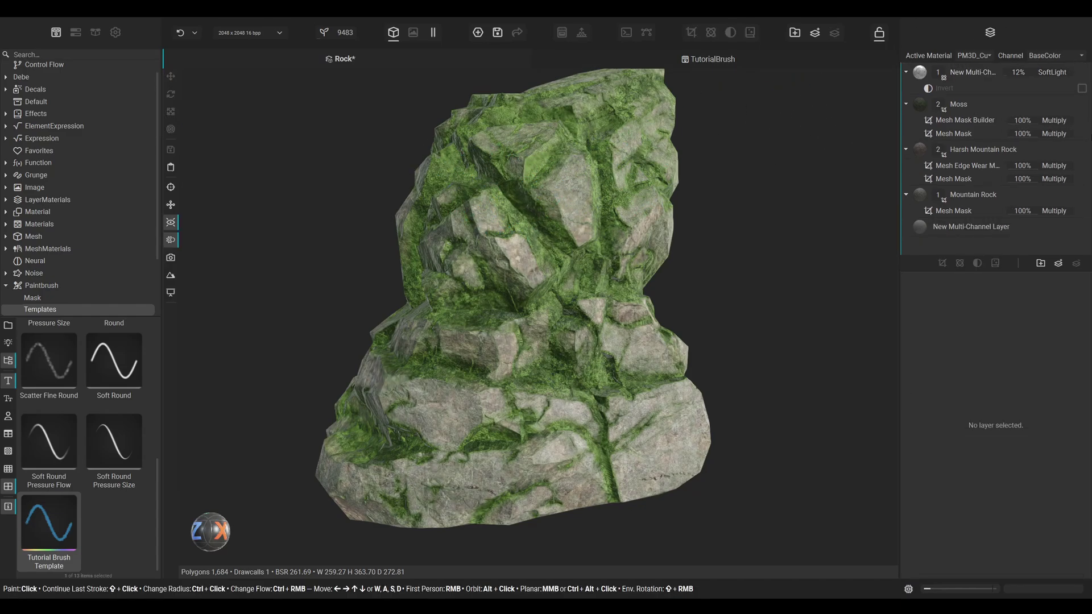
Step: Add a new Element Brush layer at the top of the stack using the Crystals Blue Glowing library material
{"action": "left_click", "coordinate": [1064, 265]}
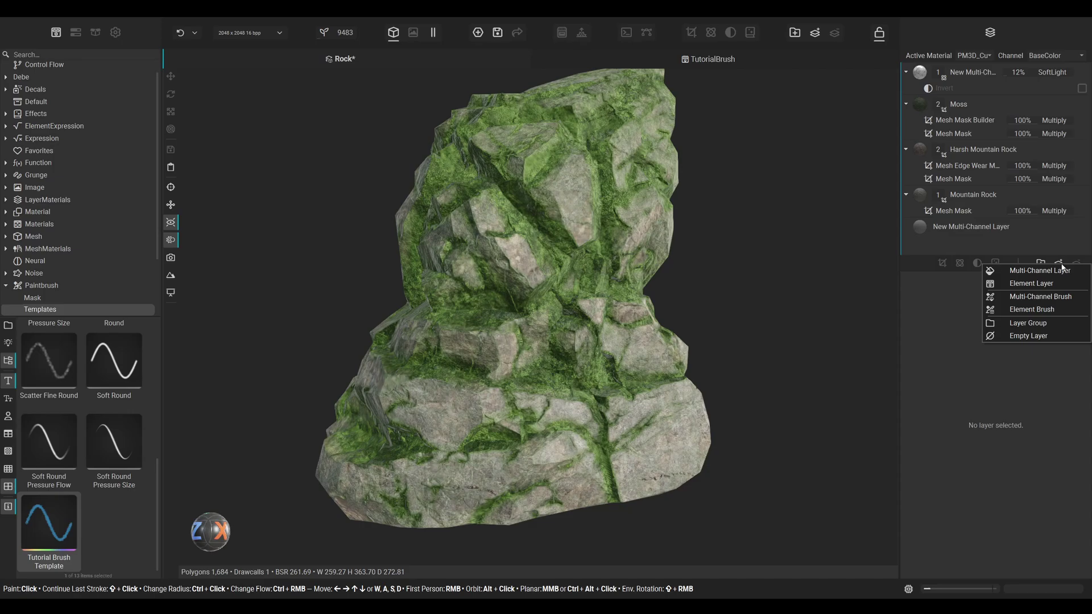
{"action": "left_click", "coordinate": [1032, 310]}
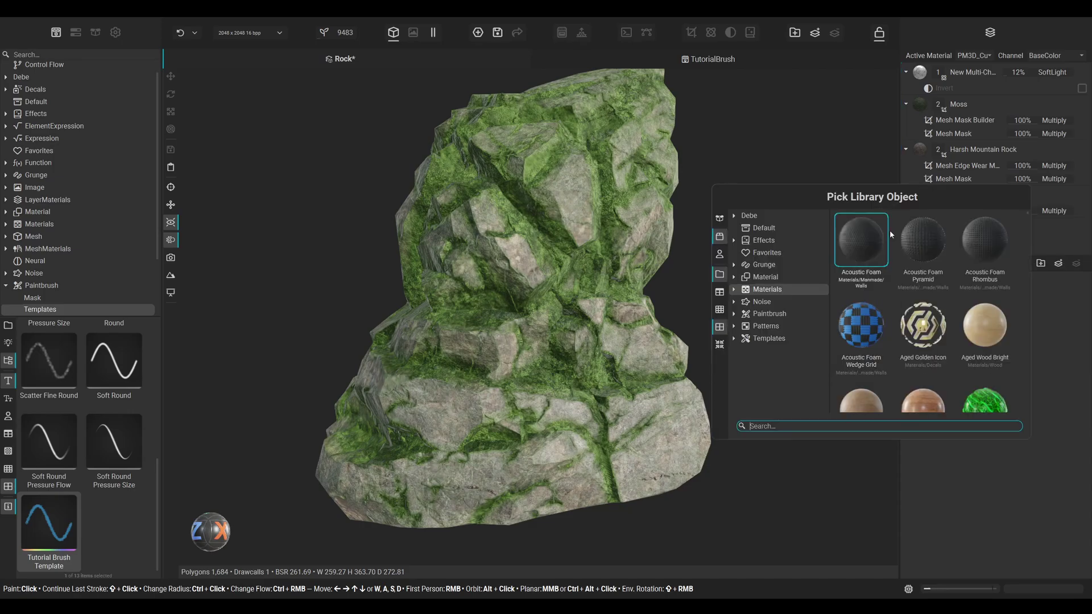
{"action": "mouse_move", "coordinate": [912, 287]}
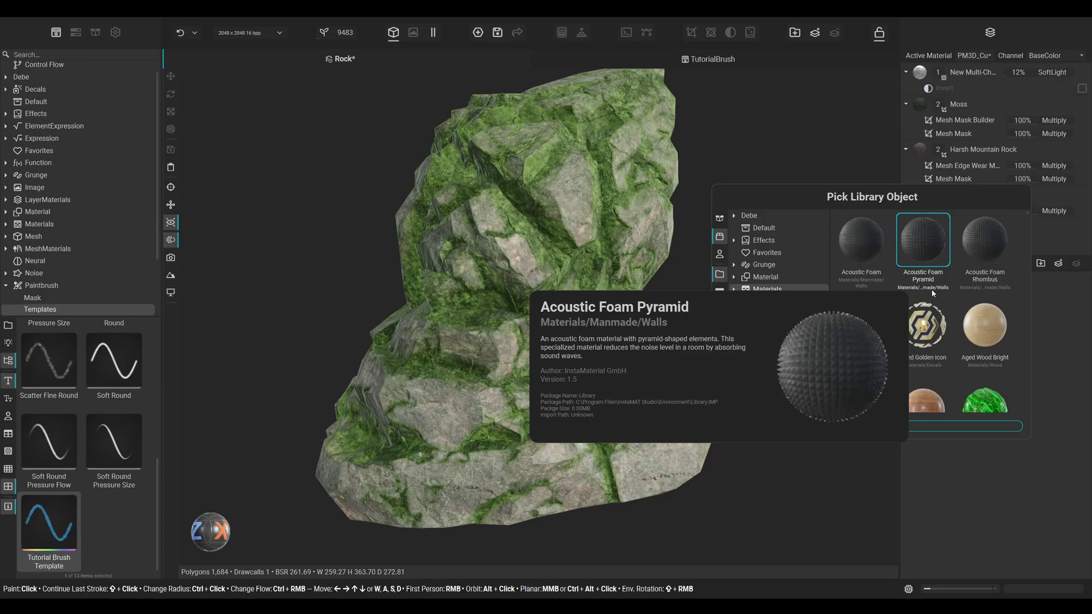
{"action": "scroll", "coordinate": [941, 310], "scroll_direction": "down", "scroll_amount": 5}
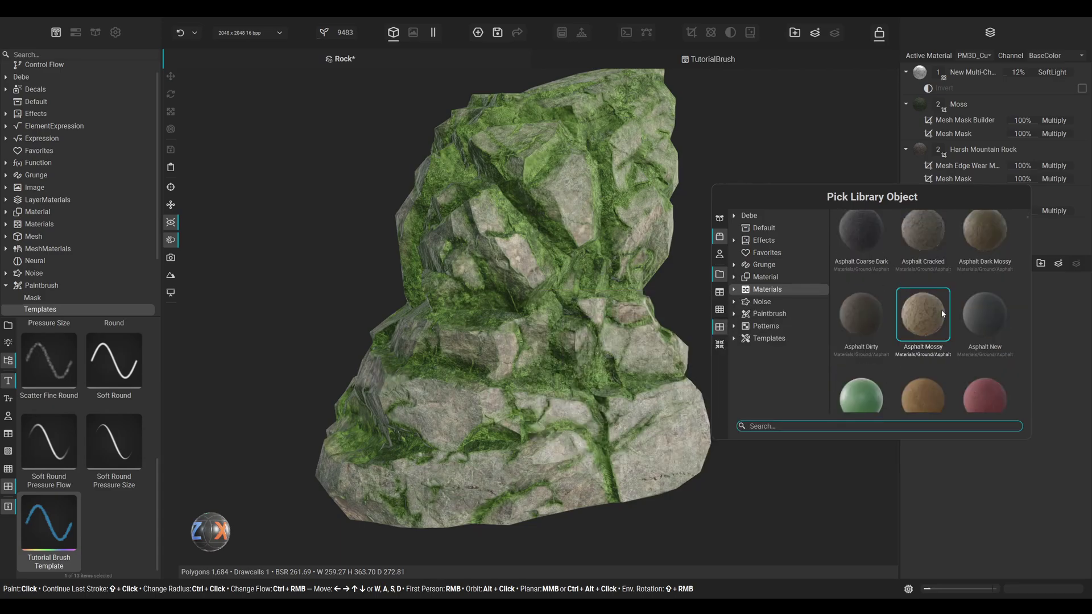
{"action": "mouse_move", "coordinate": [942, 311]}
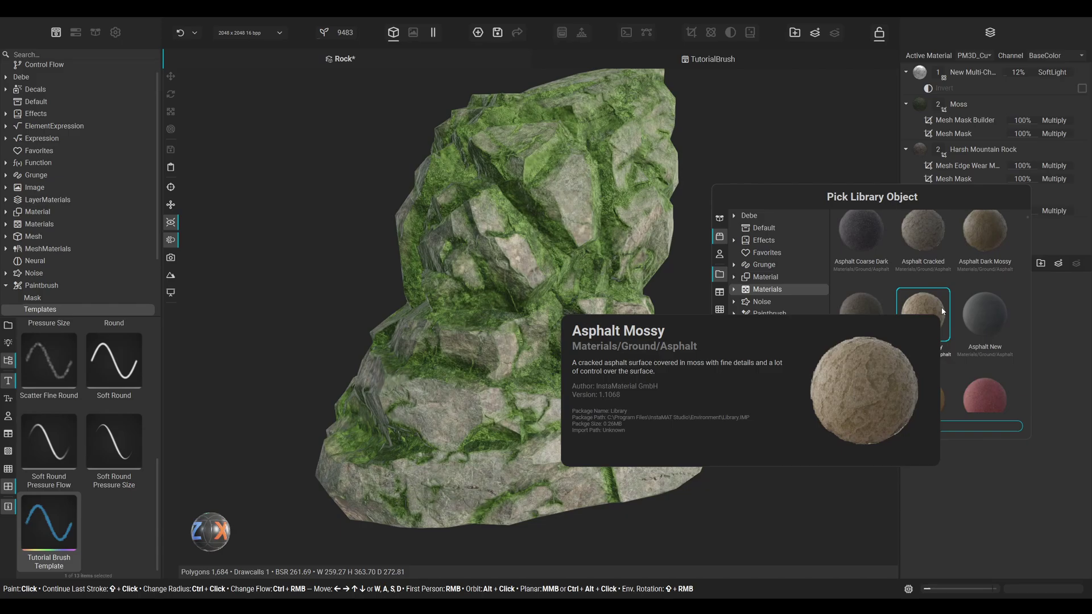
{"action": "scroll", "coordinate": [952, 308], "scroll_direction": "down", "scroll_amount": 8}
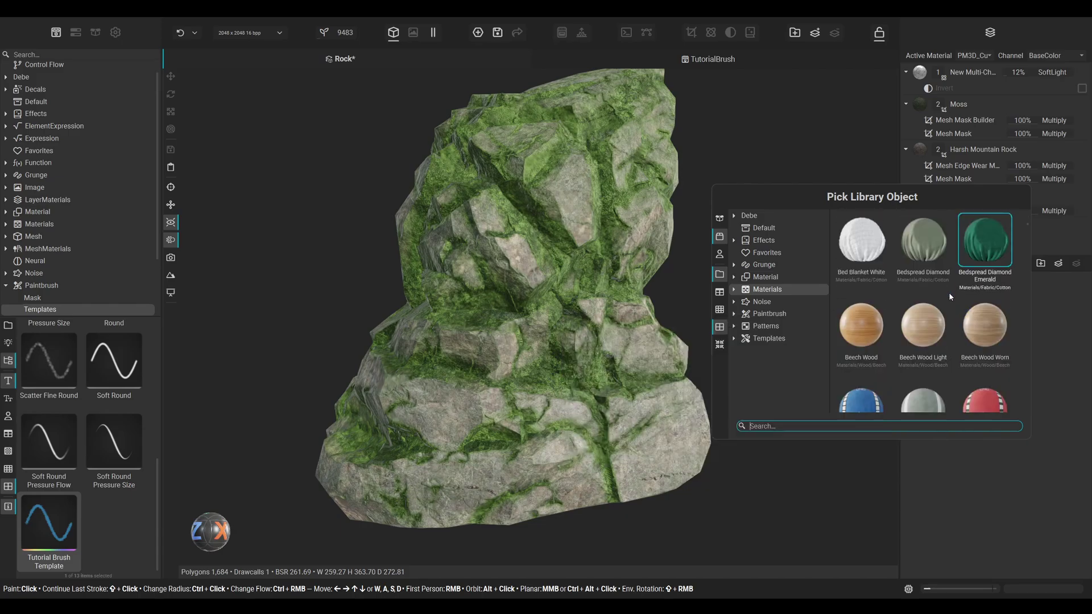
{"action": "scroll", "coordinate": [889, 282], "scroll_direction": "down", "scroll_amount": 8}
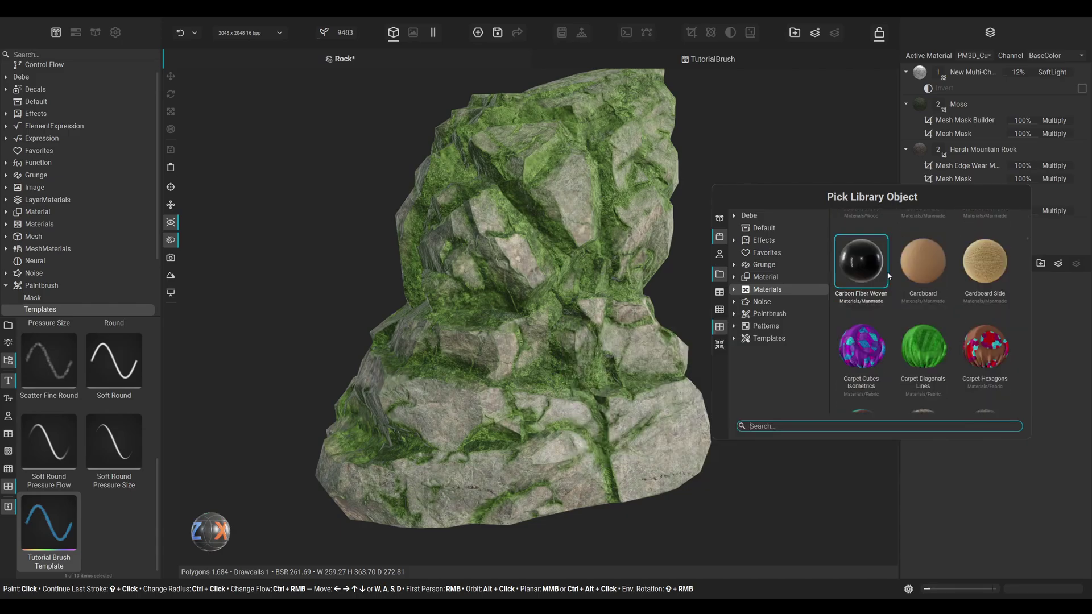
{"action": "scroll", "coordinate": [889, 281], "scroll_direction": "down", "scroll_amount": 8}
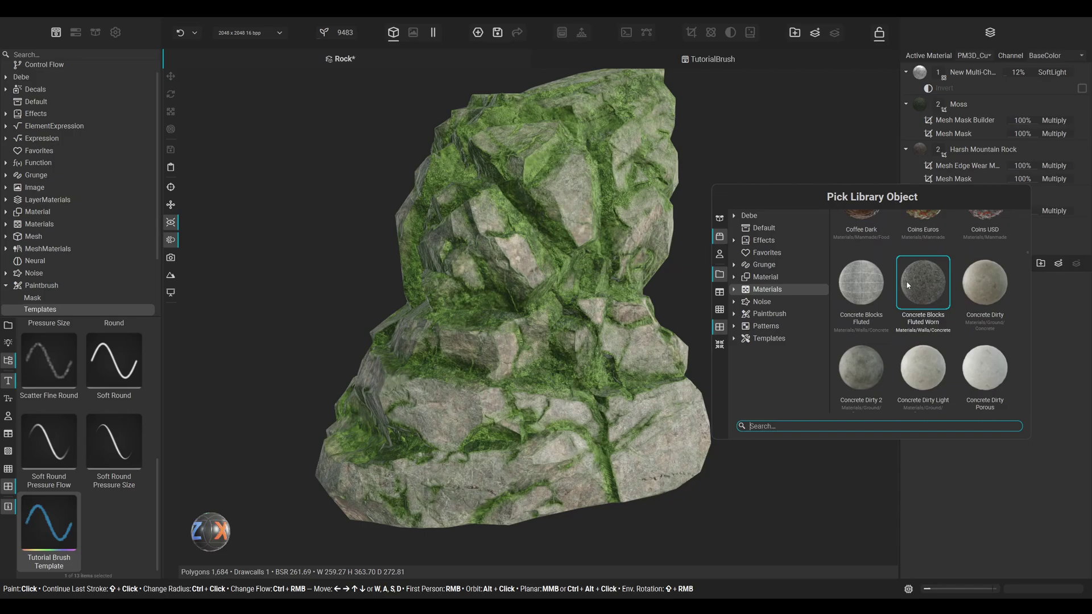
{"action": "scroll", "coordinate": [902, 282], "scroll_direction": "down", "scroll_amount": 8}
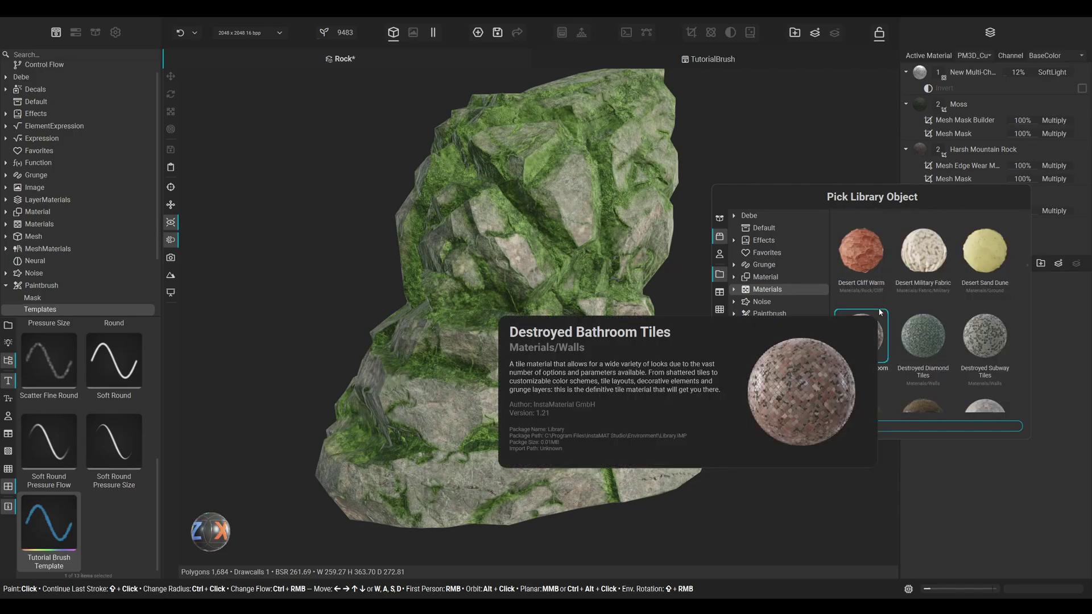
{"action": "scroll", "coordinate": [882, 311], "scroll_direction": "up", "scroll_amount": 3}
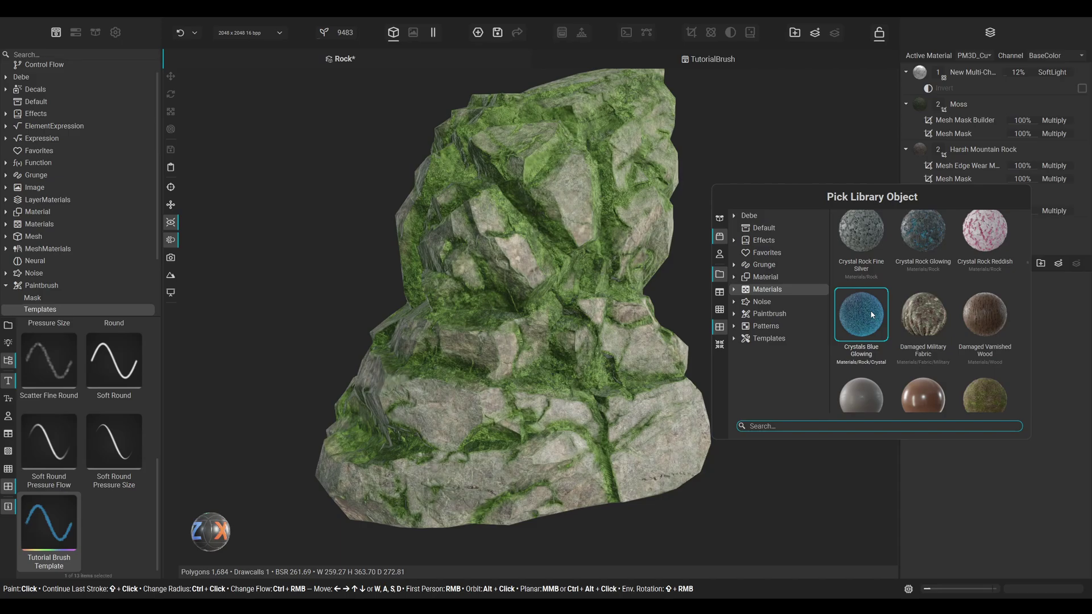
{"action": "mouse_move", "coordinate": [872, 314]}
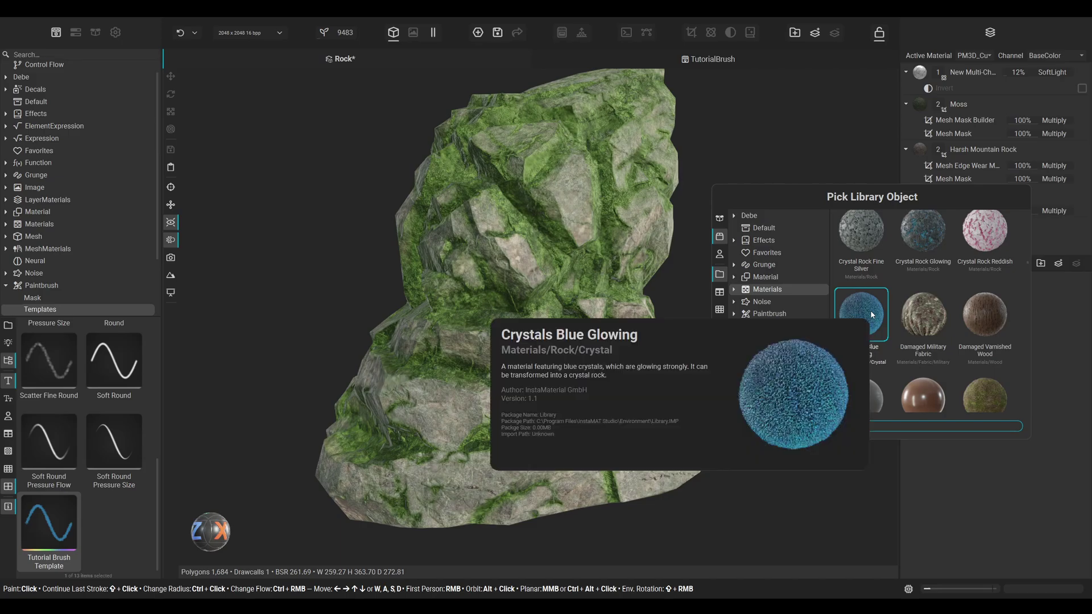
{"action": "left_click", "coordinate": [872, 315]}
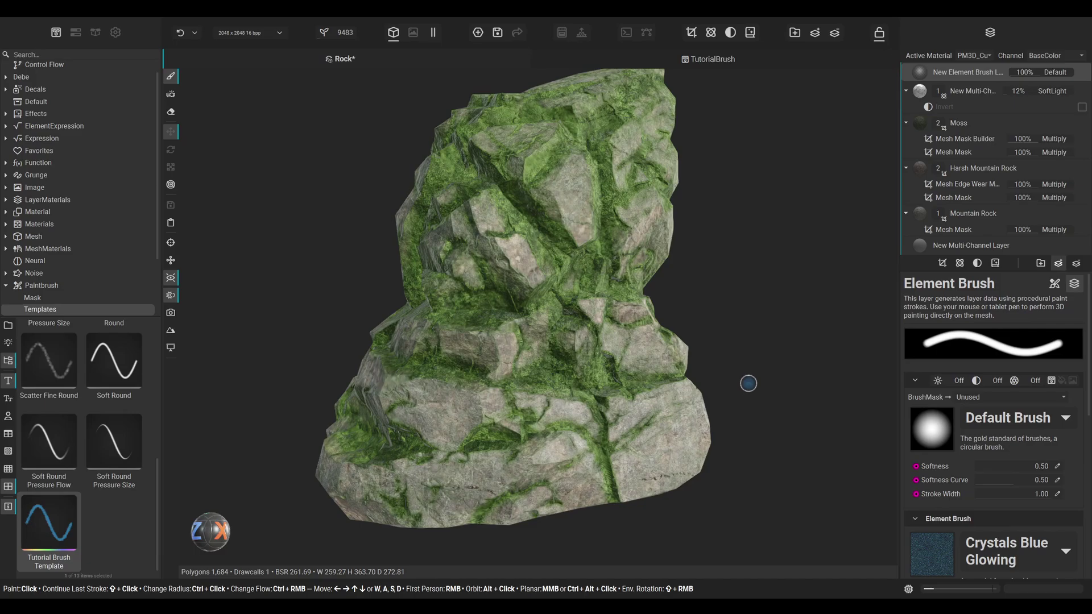
{"action": "left_click", "coordinate": [1067, 419]}
{"action": "left_click", "coordinate": [697, 327]}
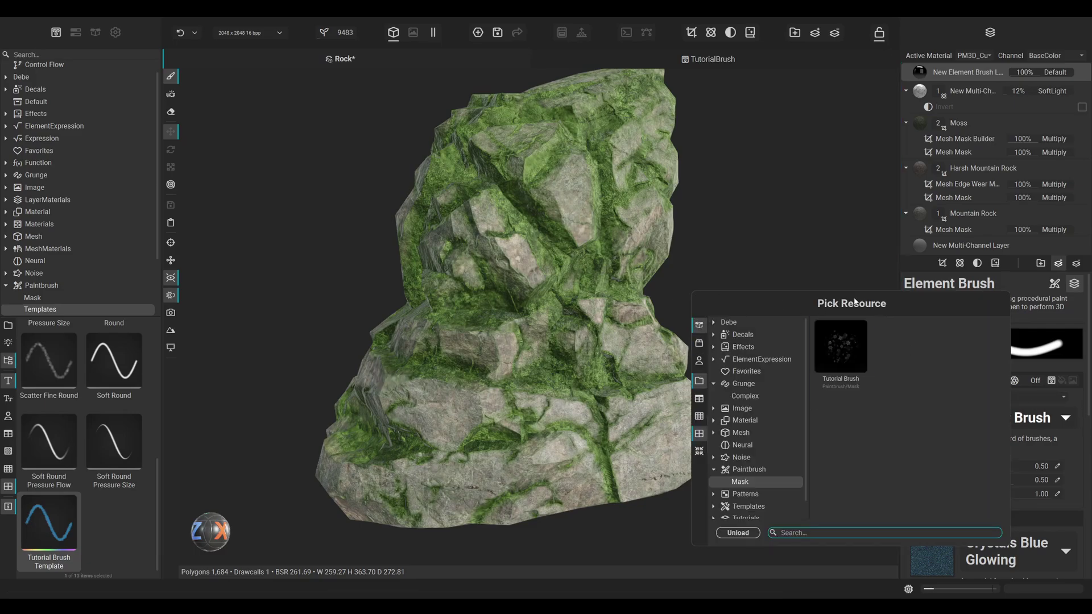
{"action": "left_click", "coordinate": [671, 344]}
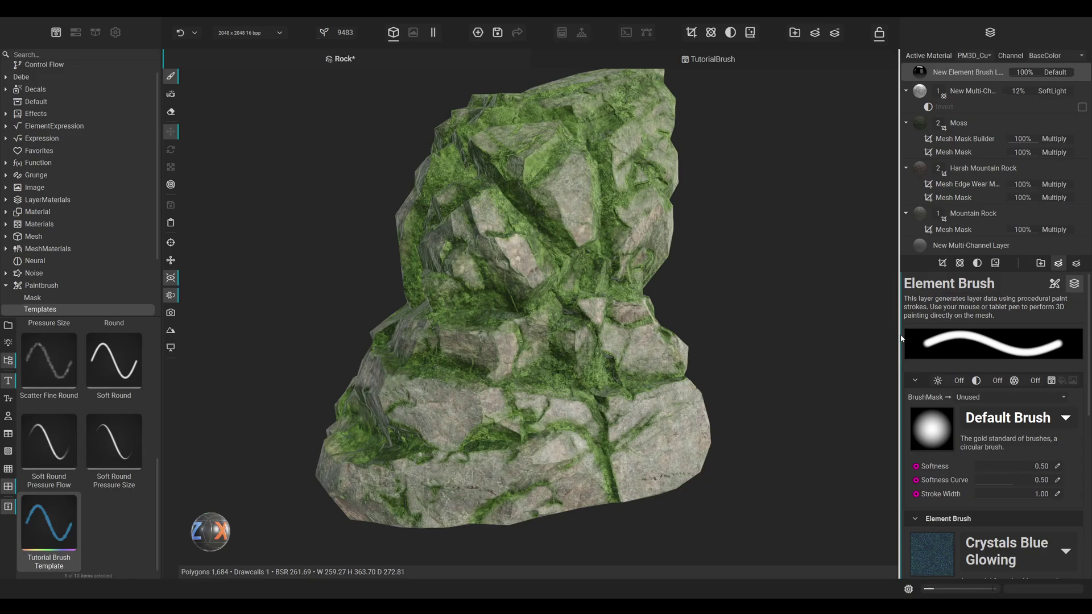
Step: Enlarge the brush radius and paint Crystals Blue Glowing over the lower part of the rock
{"action": "scroll", "coordinate": [992, 408], "scroll_direction": "down", "scroll_amount": 1}
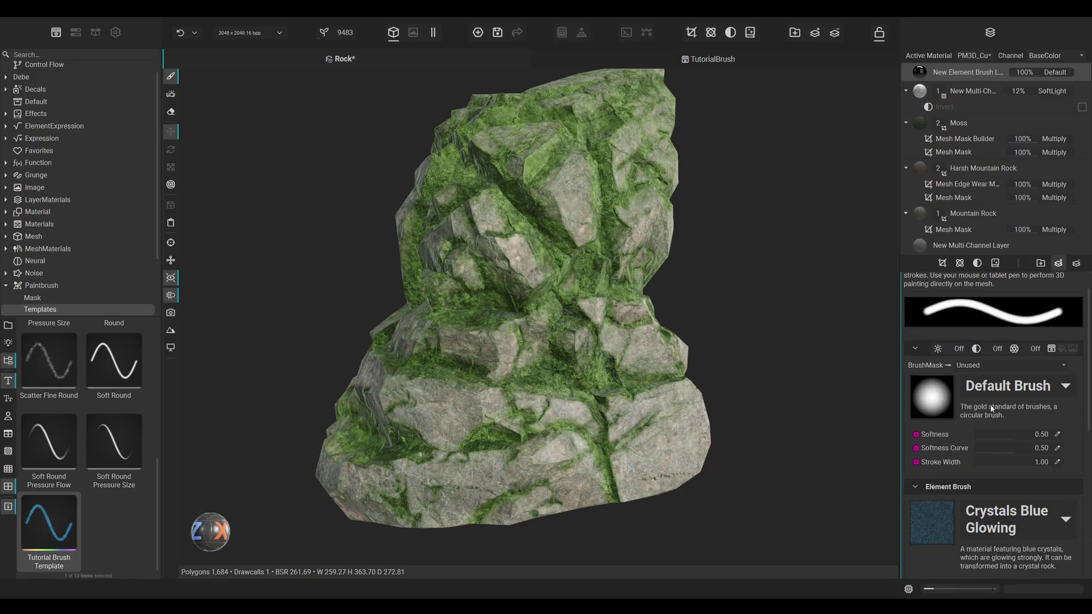
{"action": "scroll", "coordinate": [962, 389], "scroll_direction": "down", "scroll_amount": 6}
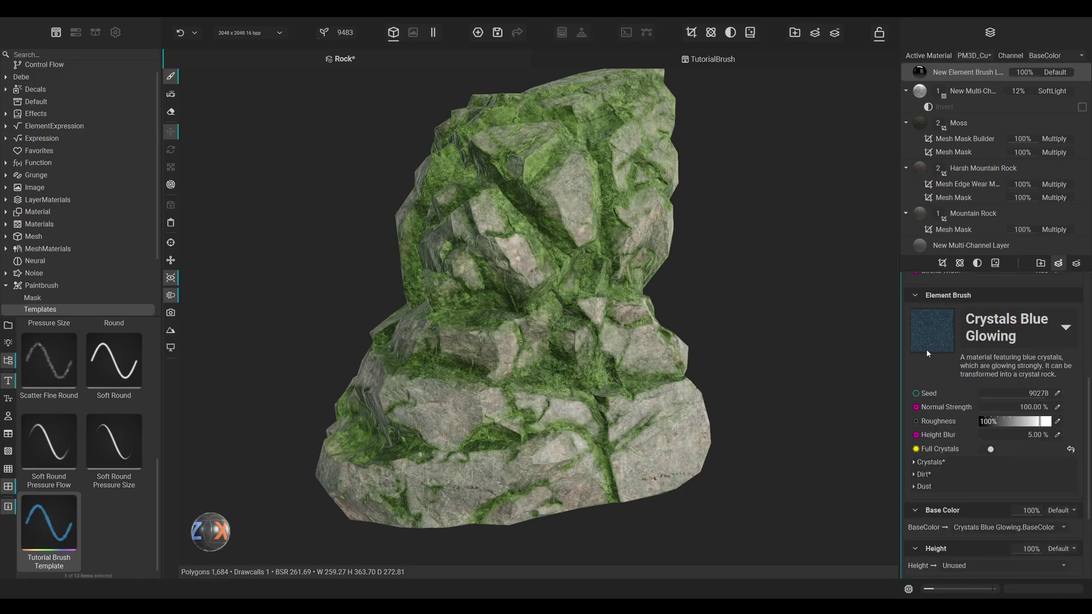
{"action": "left_click_drag", "start_coordinate": [671, 441], "coordinate": [671, 483], "text": "ctrl"}
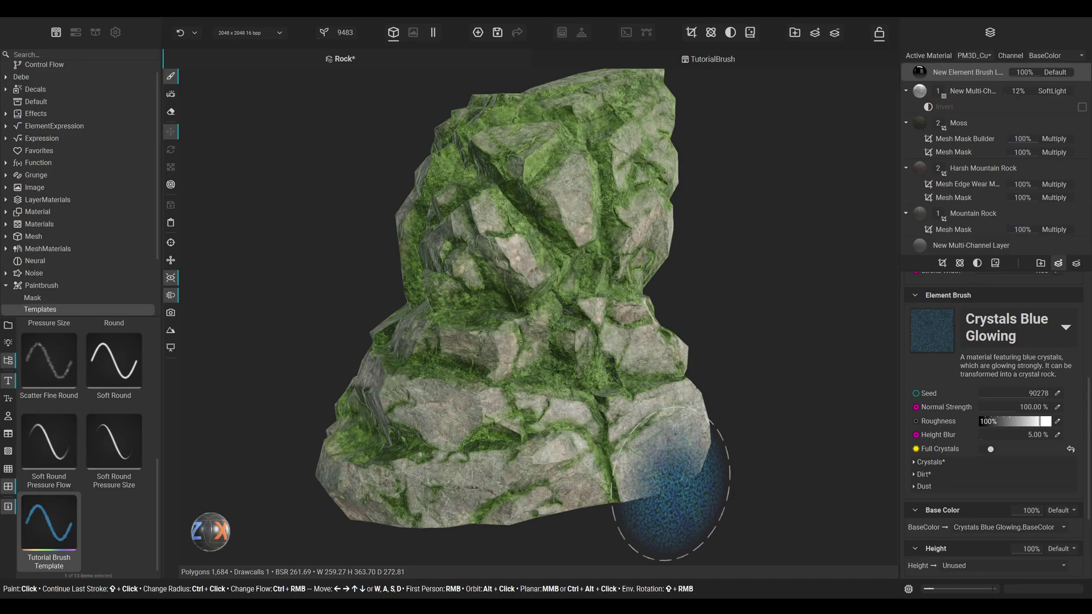
{"action": "left_click", "coordinate": [668, 453]}
{"action": "left_click", "coordinate": [571, 444]}
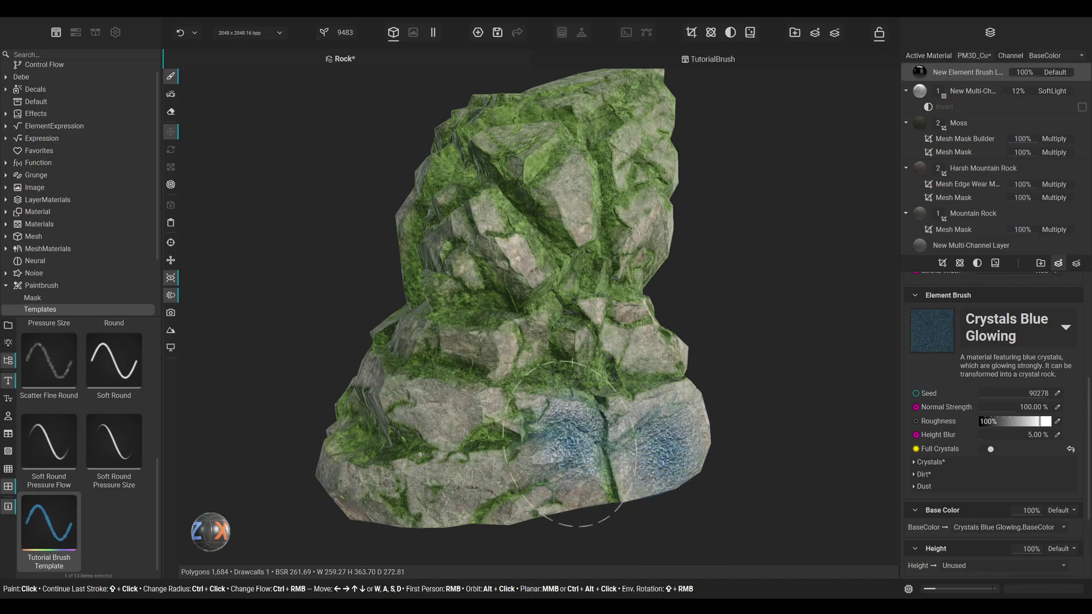
{"action": "mouse_move", "coordinate": [570, 443]}
{"action": "left_mouse_down"}
{"action": "mouse_move", "coordinate": [449, 438]}
{"action": "mouse_move", "coordinate": [591, 452]}
{"action": "mouse_move", "coordinate": [466, 486]}
{"action": "mouse_move", "coordinate": [586, 418]}
{"action": "left_mouse_up"}
{"action": "left_click_drag", "start_coordinate": [731, 373], "coordinate": [764, 358], "text": "alt"}
{"action": "right_click_drag", "start_coordinate": [697, 392], "coordinate": [739, 386], "text": "shift"}
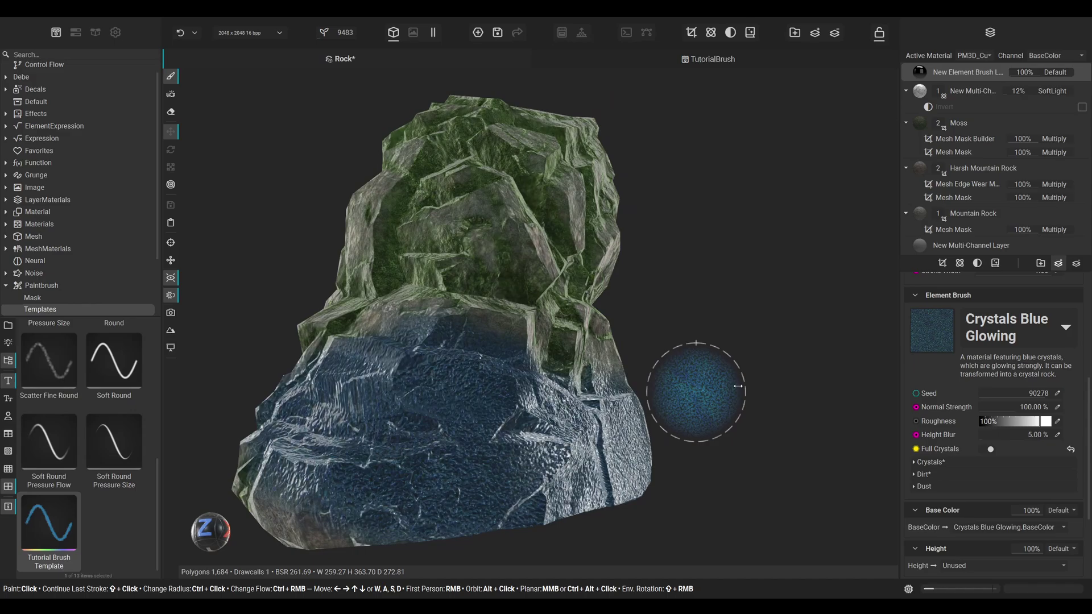
{"action": "left_click_drag", "start_coordinate": [738, 386], "coordinate": [708, 371], "text": "alt"}
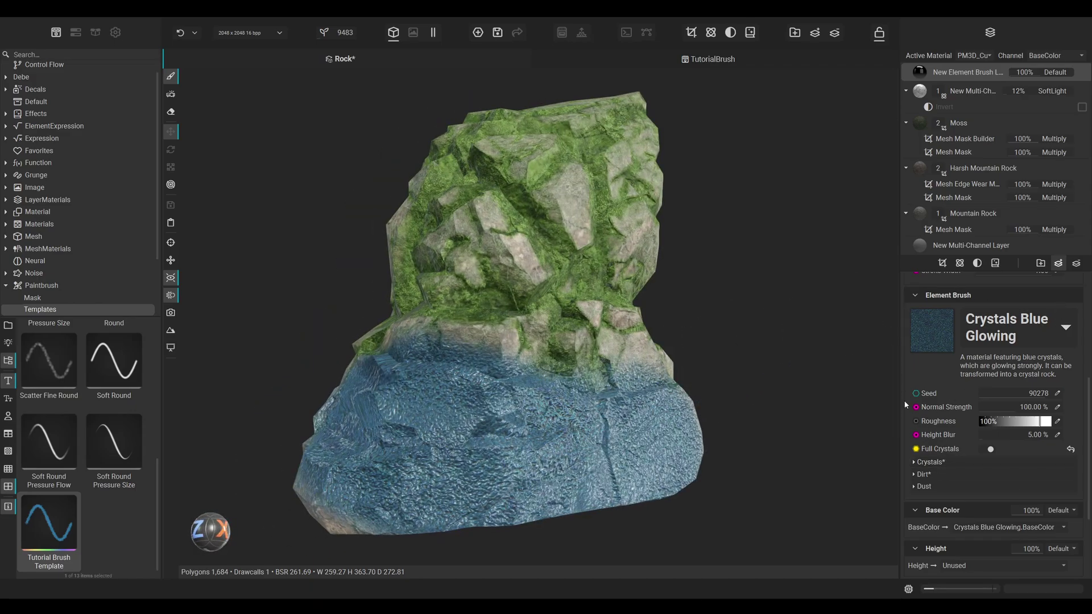
Step: Set the Crystal Color of the brush's crystal material to red, with Red about 0.997 and Green and Blue 0
{"action": "left_click", "coordinate": [931, 462]}
{"action": "left_click", "coordinate": [1055, 477]}
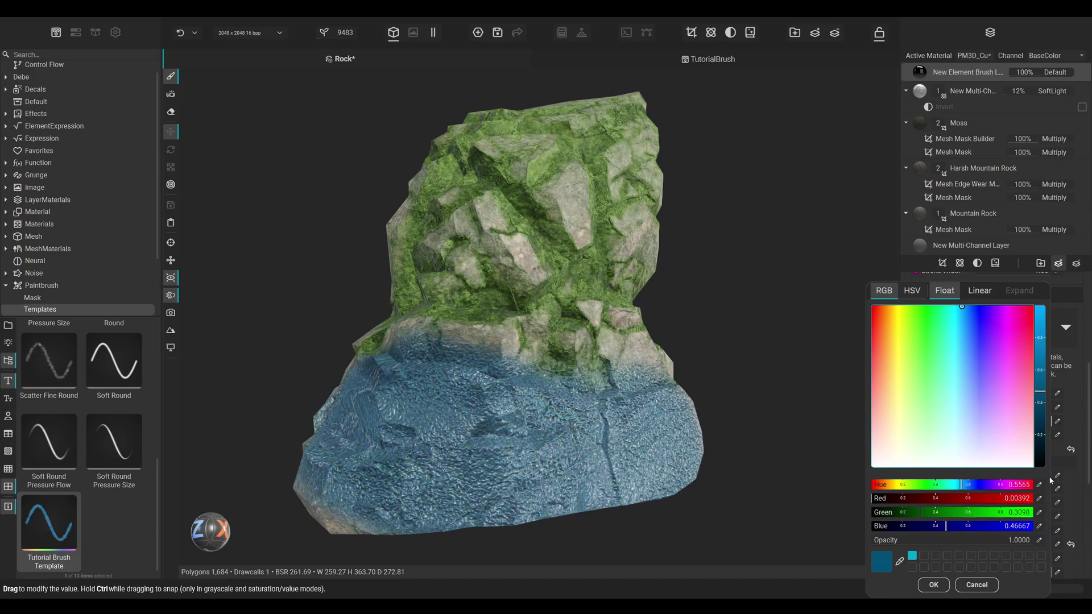
{"action": "left_click_drag", "start_coordinate": [913, 337], "coordinate": [848, 288]}
{"action": "left_click_drag", "start_coordinate": [1029, 338], "coordinate": [1038, 292]}
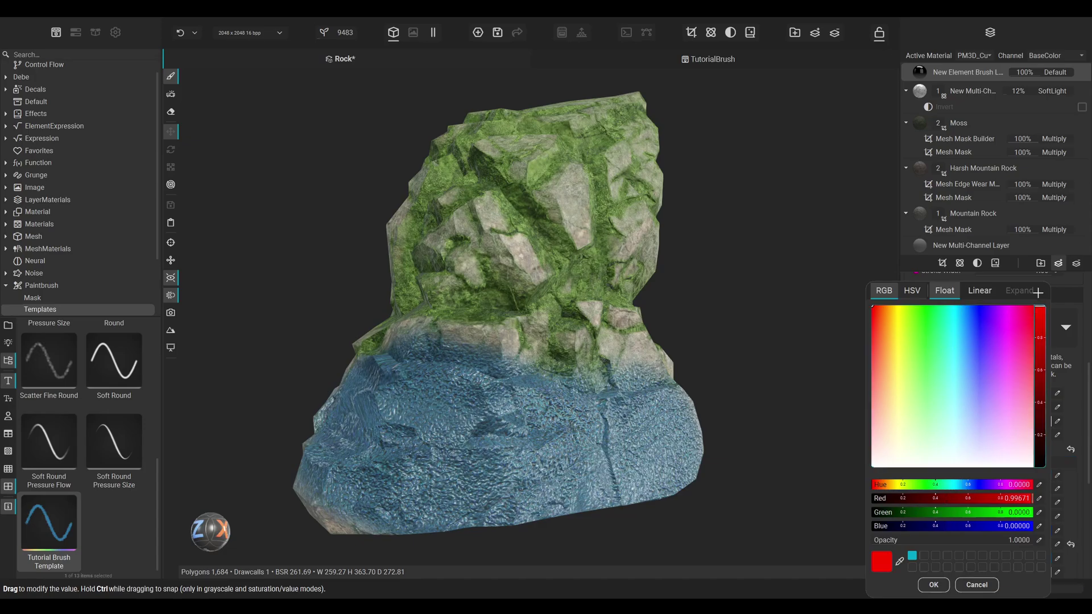
{"action": "left_click", "coordinate": [934, 584]}
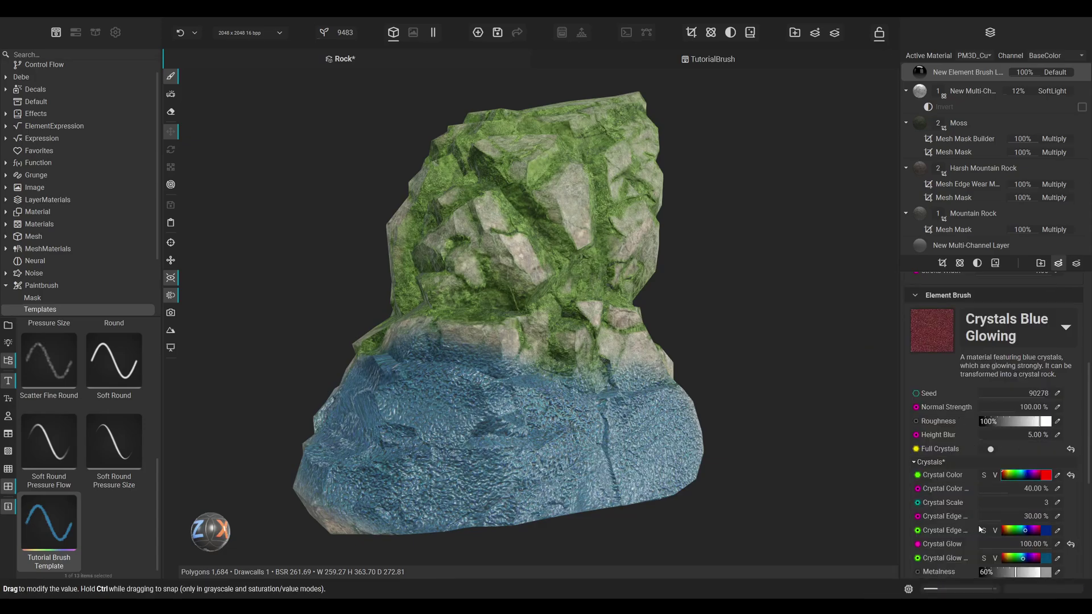
Step: Try a stroke of red crystals over the blue lower part of the rock and undo it
{"action": "scroll", "coordinate": [992, 497], "scroll_direction": "down", "scroll_amount": 3}
{"action": "mouse_move", "coordinate": [512, 432]}
{"action": "left_mouse_down"}
{"action": "mouse_move", "coordinate": [517, 444]}
{"action": "mouse_move", "coordinate": [416, 450]}
{"action": "mouse_move", "coordinate": [575, 469]}
{"action": "mouse_move", "coordinate": [655, 426]}
{"action": "left_mouse_up"}
{"action": "left_click_drag", "start_coordinate": [739, 408], "coordinate": [708, 417], "text": "alt"}
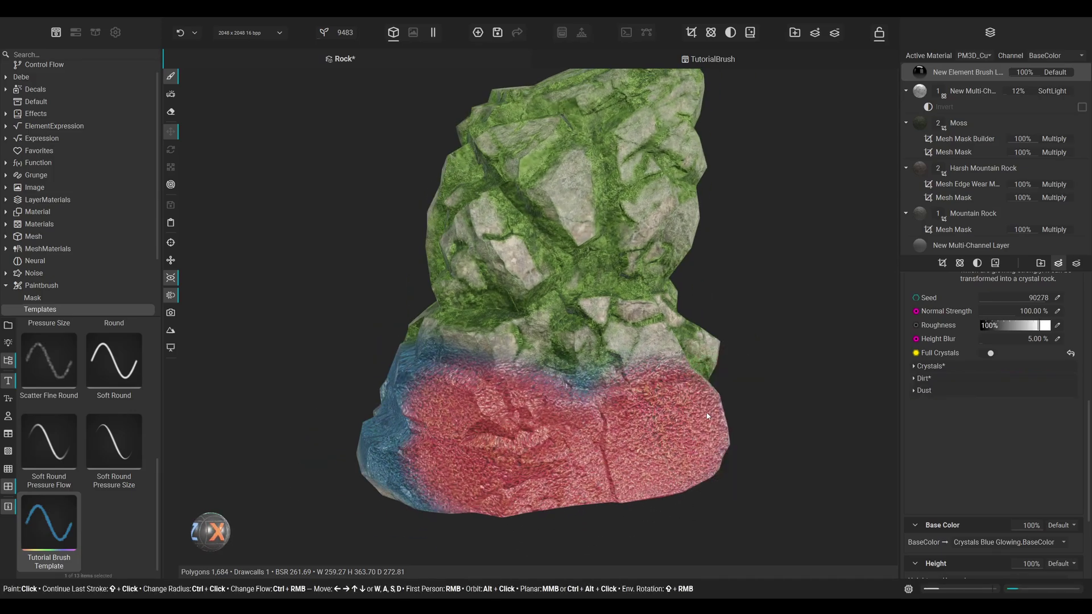
{"action": "left_click", "coordinate": [708, 417]}
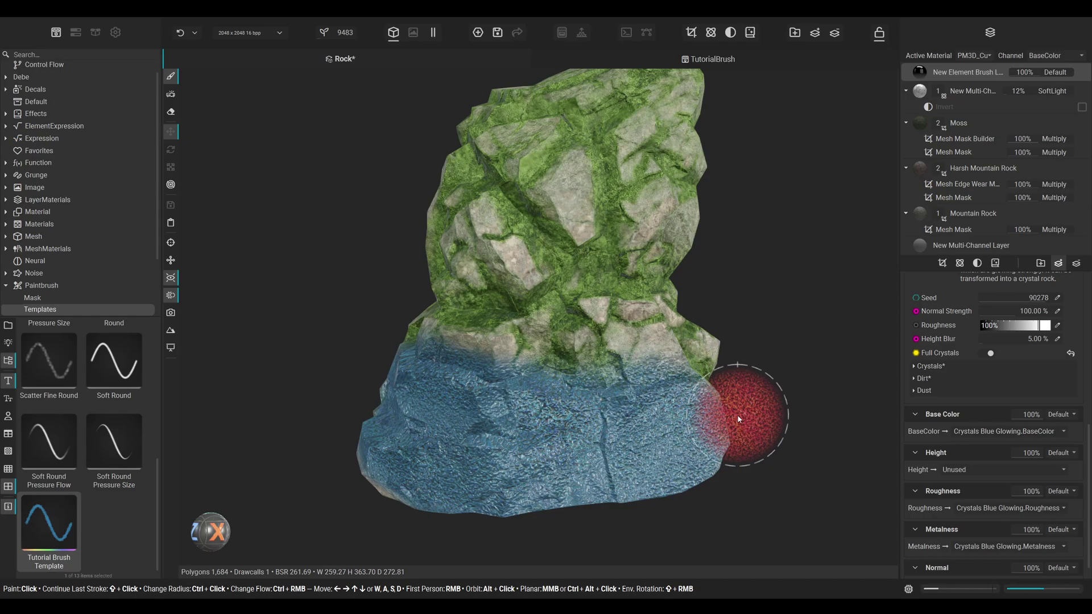
{"action": "middle_click_drag", "start_coordinate": [764, 321], "coordinate": [754, 369]}
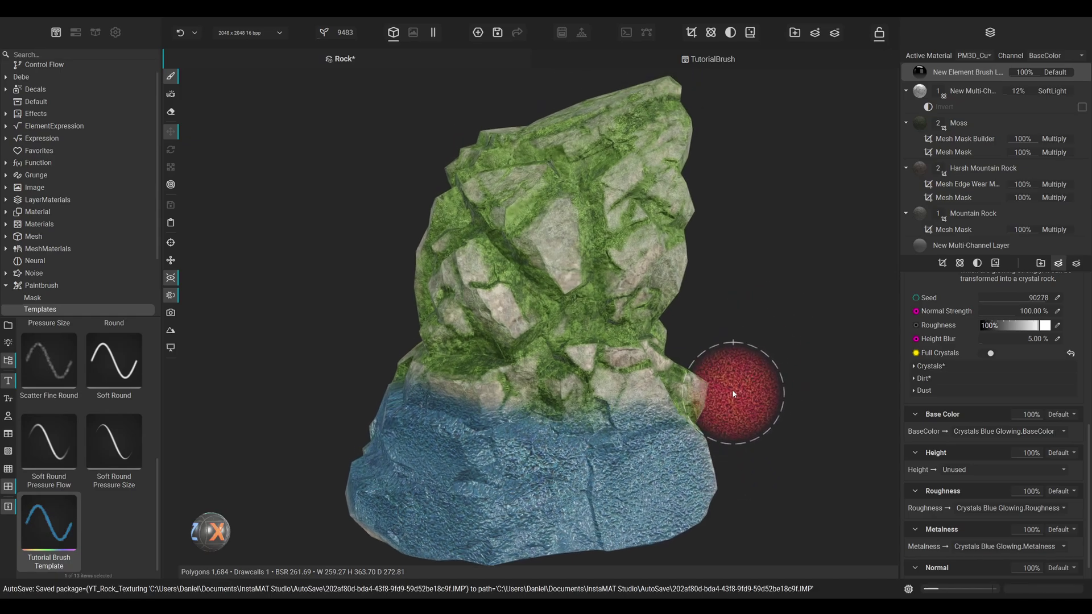
{"action": "mouse_move", "coordinate": [729, 309]}
{"action": "left_mouse_down", "text": "alt"}
{"action": "mouse_move", "coordinate": [618, 318]}
{"action": "mouse_move", "coordinate": [718, 326]}
{"action": "left_mouse_up", "text": "alt"}
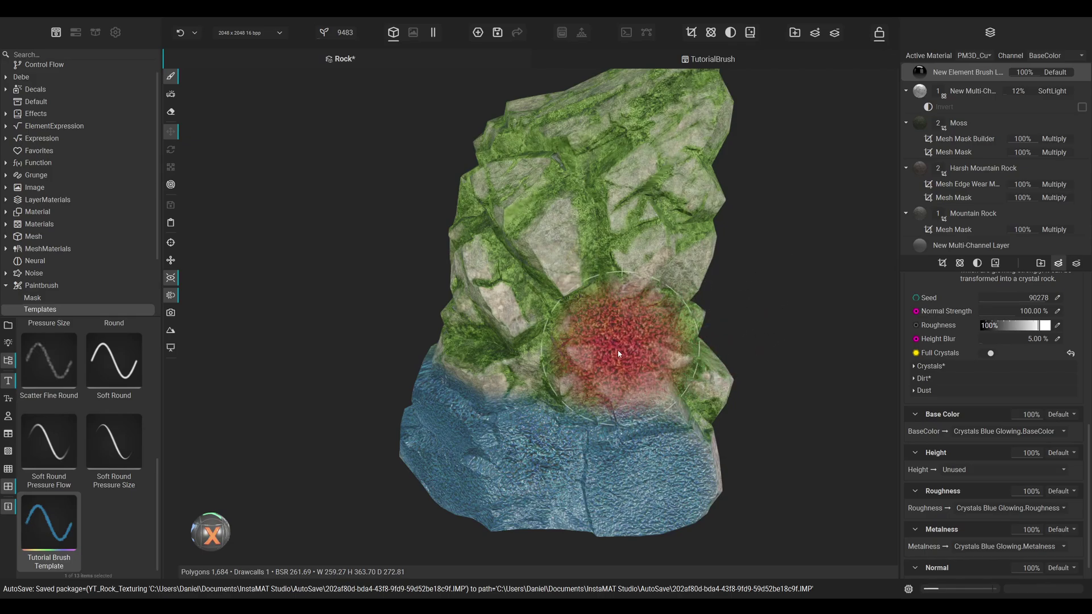
{"action": "left_click_drag", "start_coordinate": [383, 376], "coordinate": [433, 374], "text": "alt"}
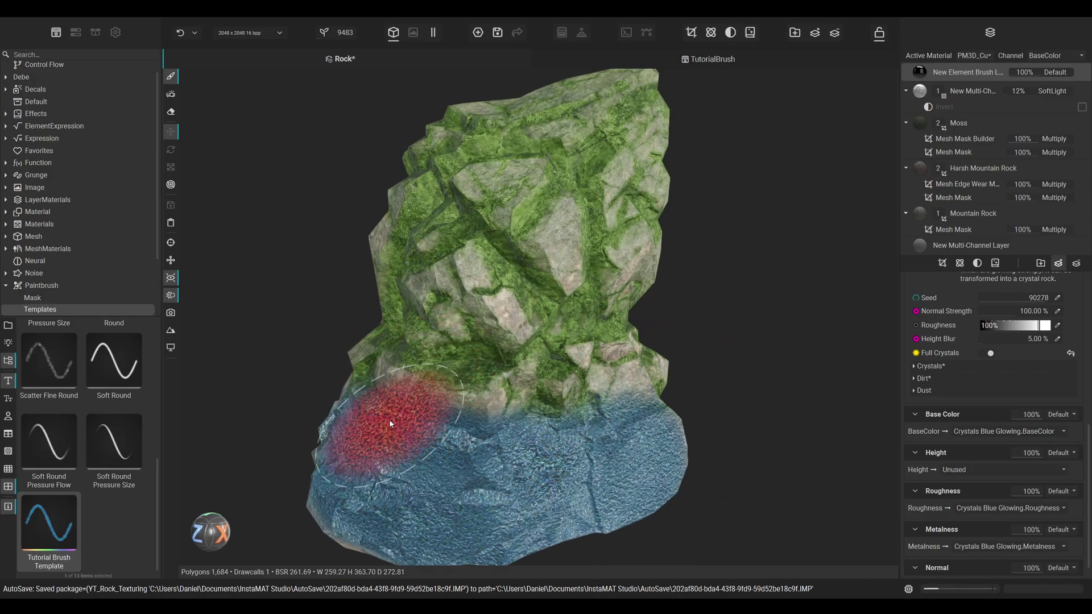